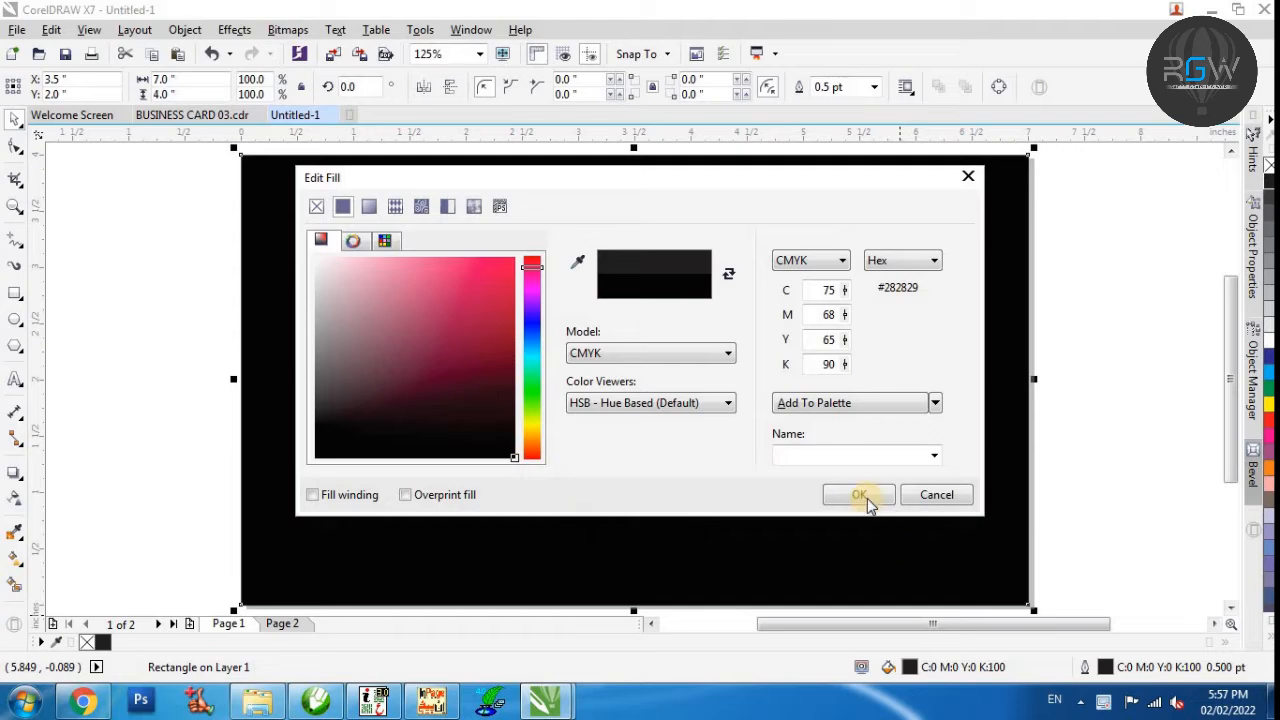
# Fill the page-sized background rectangle with CMYK 75, 68, 65, 90.
pyautogui.click(862, 496)
pyautogui.click(1051, 343)
# Draw a rectangle in the middle of the background and set its size to 92 mm wide by 52 mm high.
pyautogui.click(15, 293)
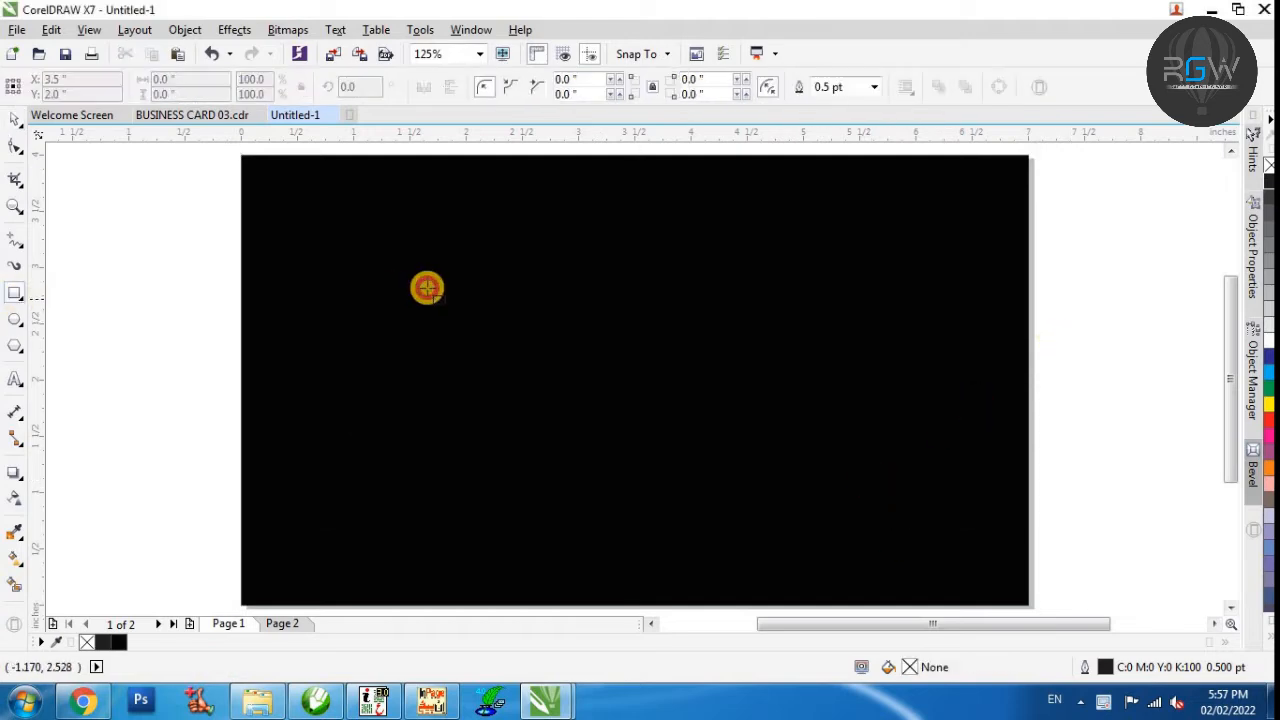
pyautogui.moveTo(469, 279); pyautogui.dragTo(786, 460)
pyautogui.moveTo(210, 82); pyautogui.dragTo(118, 84)
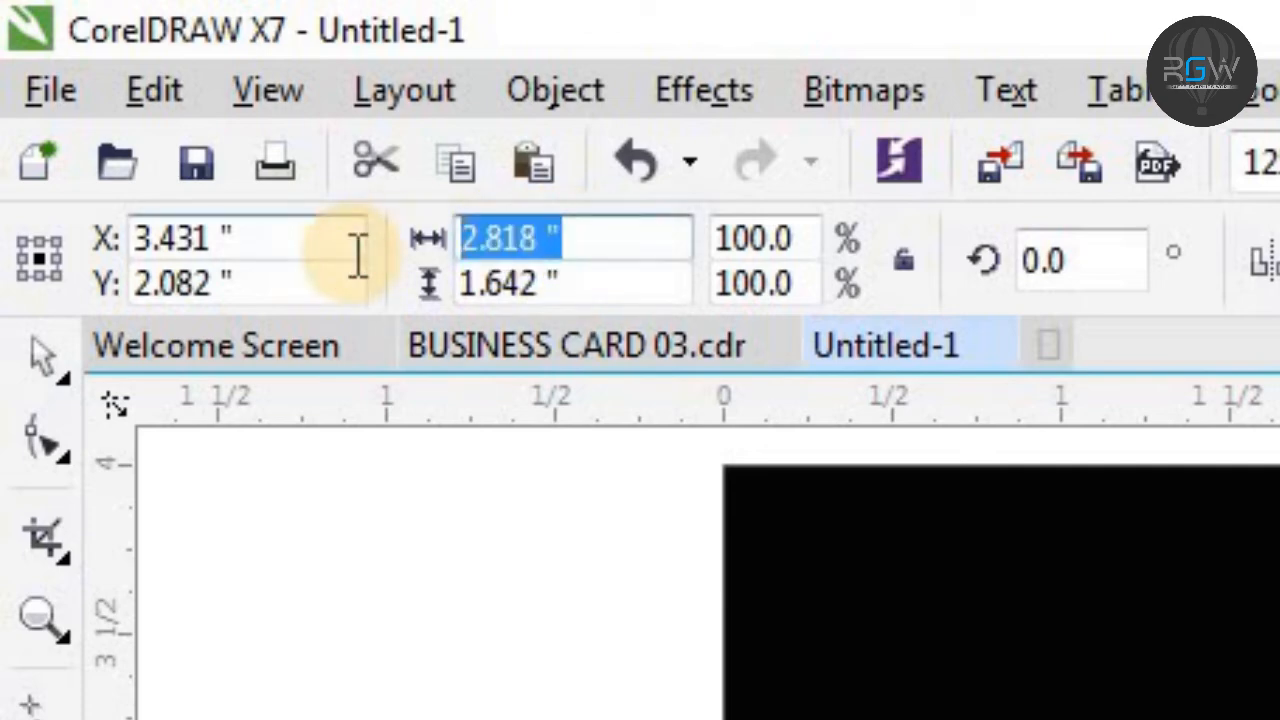
pyautogui.write('92')
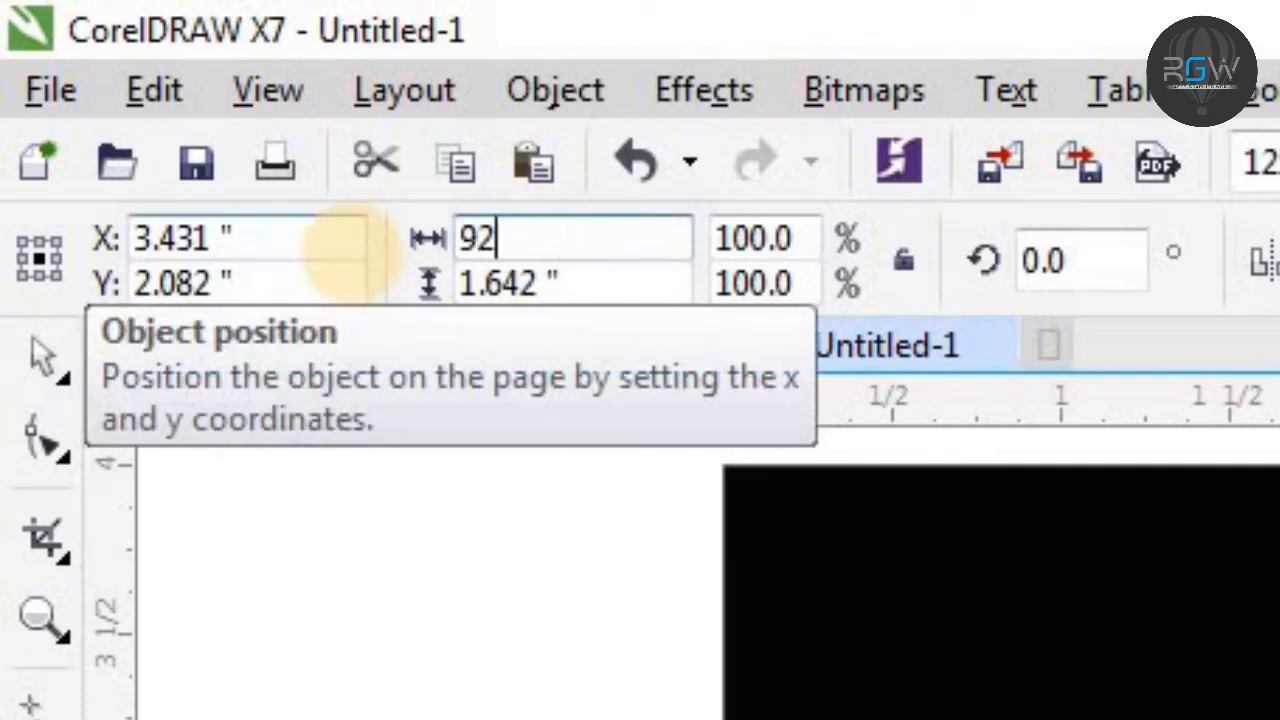
pyautogui.write('MMmm5')
pyautogui.press('BackSpace')
pyautogui.press('Tab')
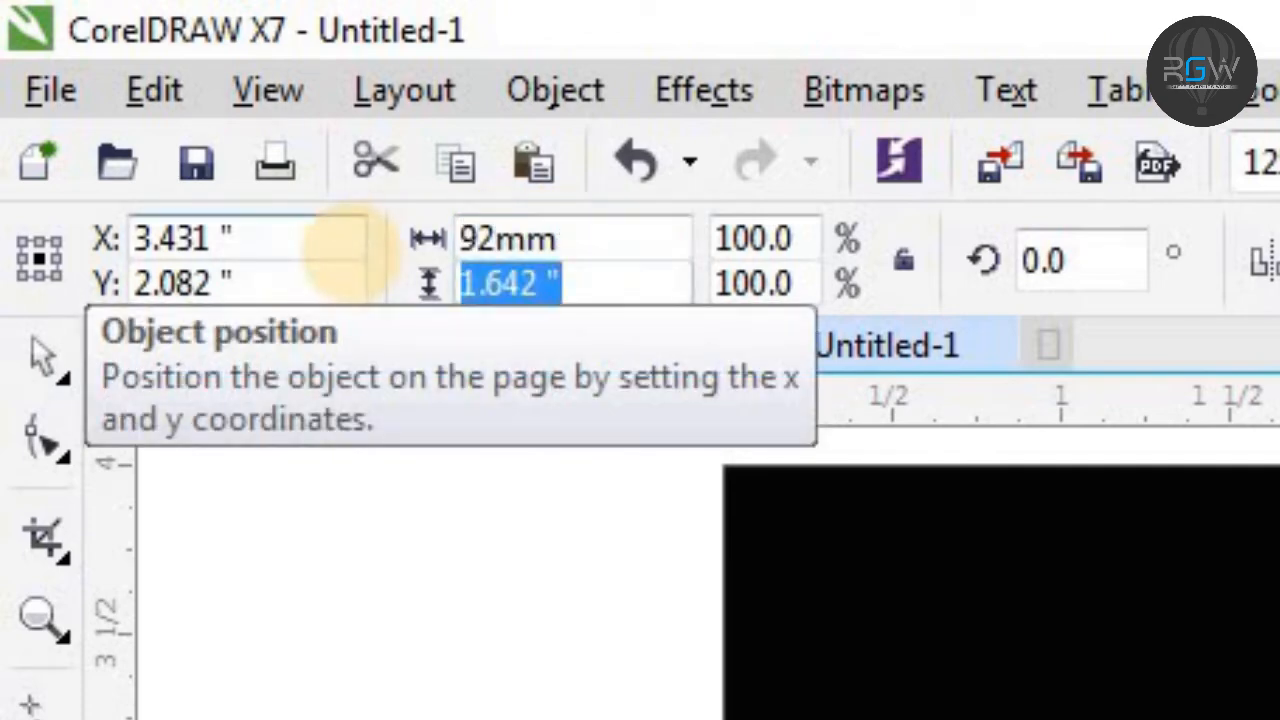
pyautogui.write('52mm')
pyautogui.press('Return')
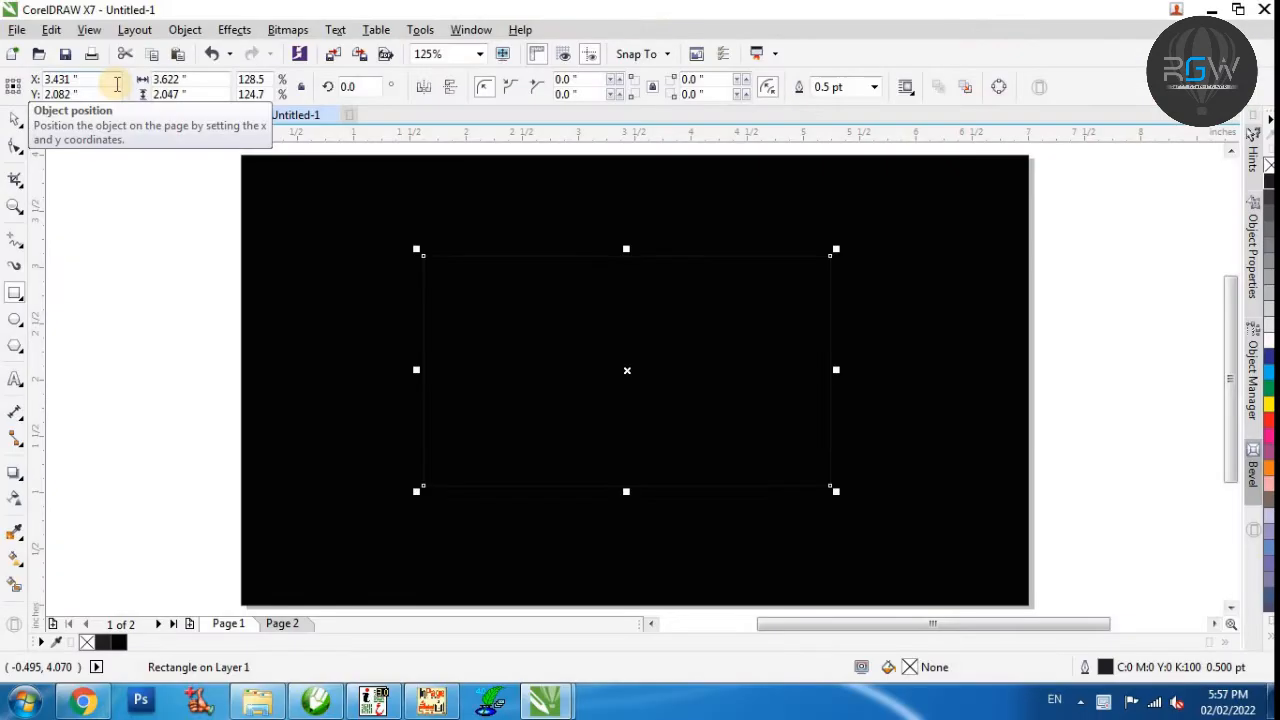
# Round the card rectangle's four corners to a radius of about 0.461 in and fill it with 10% black.
pyautogui.moveTo(831, 489); pyautogui.dragTo(790, 483)
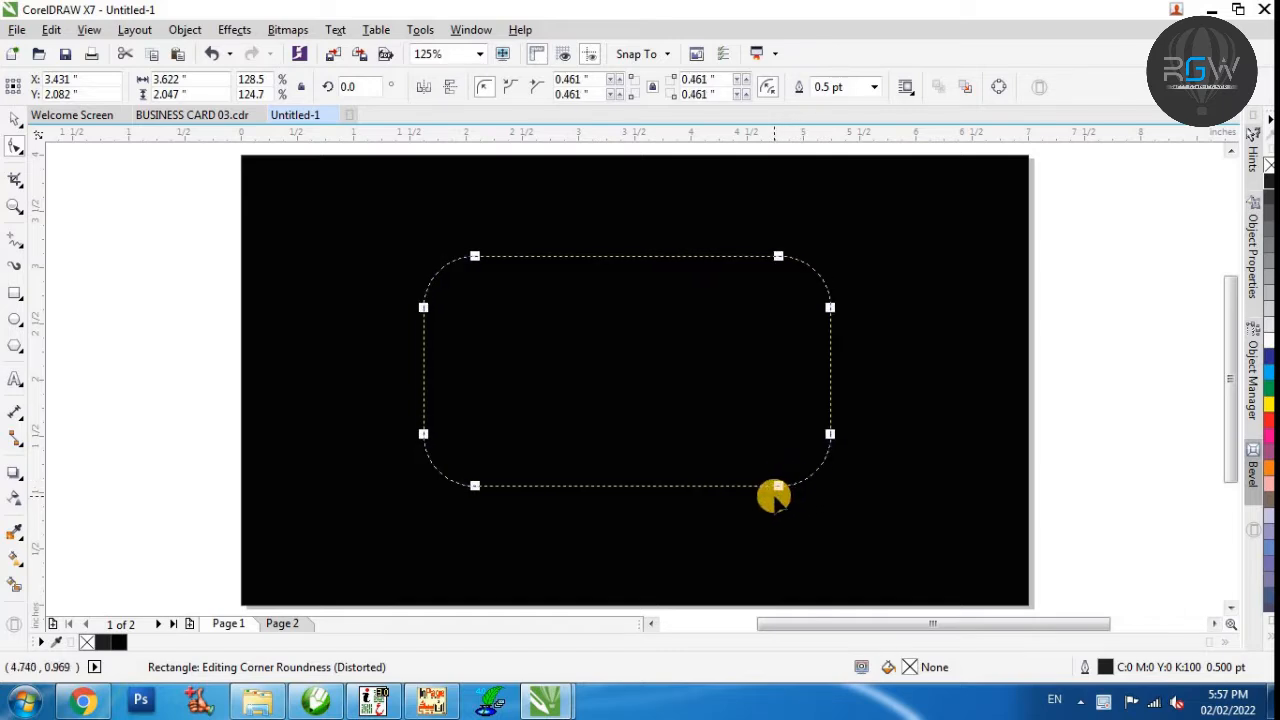
pyautogui.press('space')
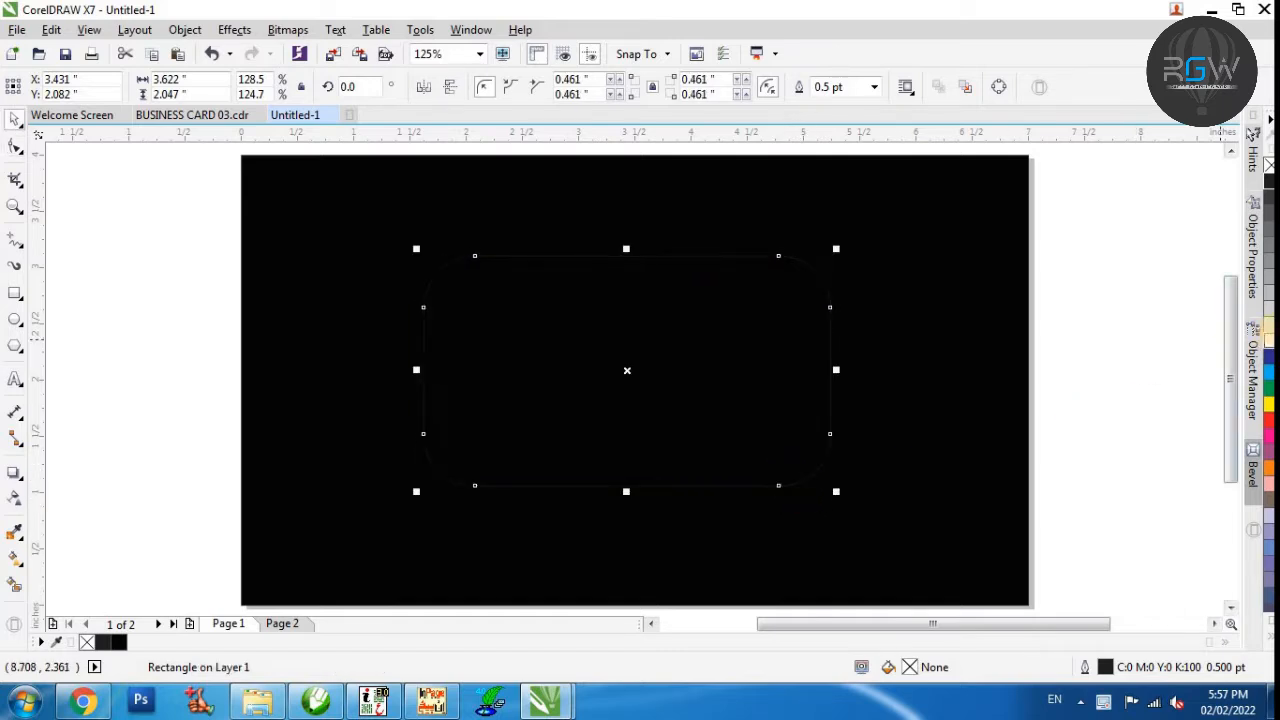
pyautogui.click(1269, 326)
pyautogui.click(1120, 361)
# Remove the outline from the rounded card rectangle, undoing any accidental shift of it.
pyautogui.press('F2')
pyautogui.moveTo(941, 216); pyautogui.dragTo(386, 508)
pyautogui.moveTo(590, 460); pyautogui.dragTo(603, 406)
pyautogui.hotkey('ctrl', 'z')
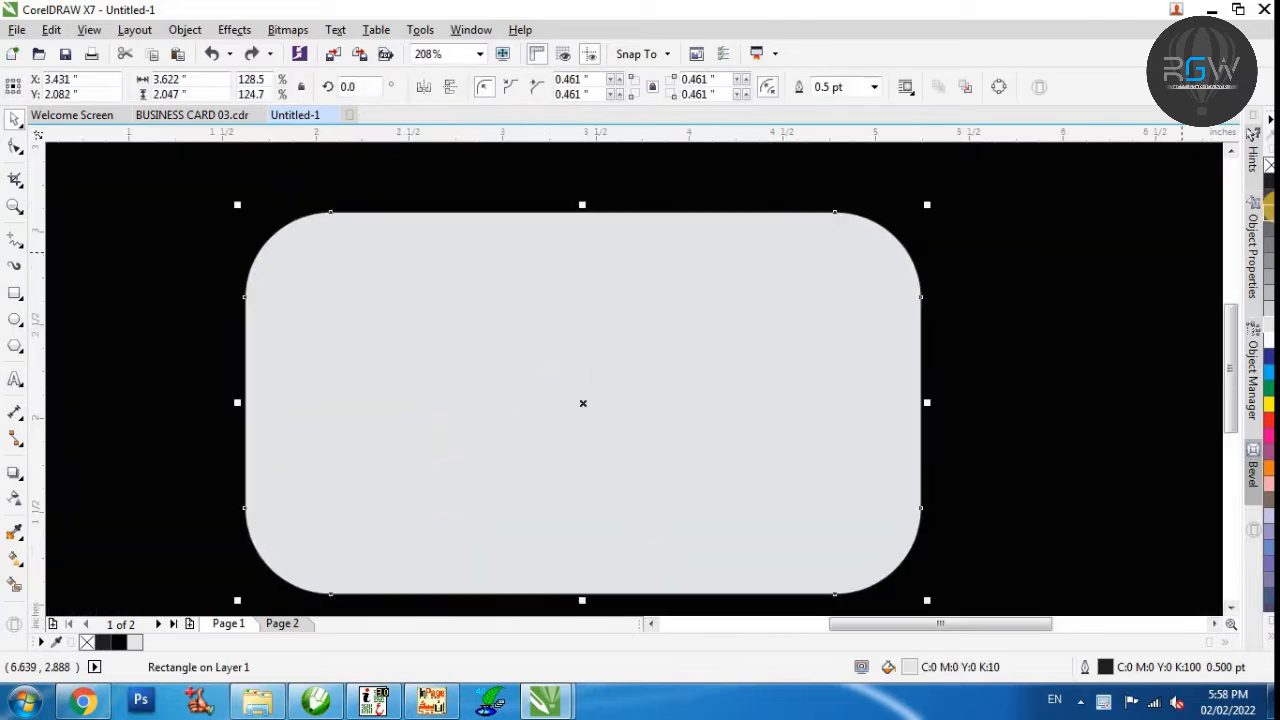
pyautogui.rightClick(1269, 168)
# Center the black background rectangle on the page and lock it.
pyautogui.click(1089, 360)
pyautogui.press('F4')
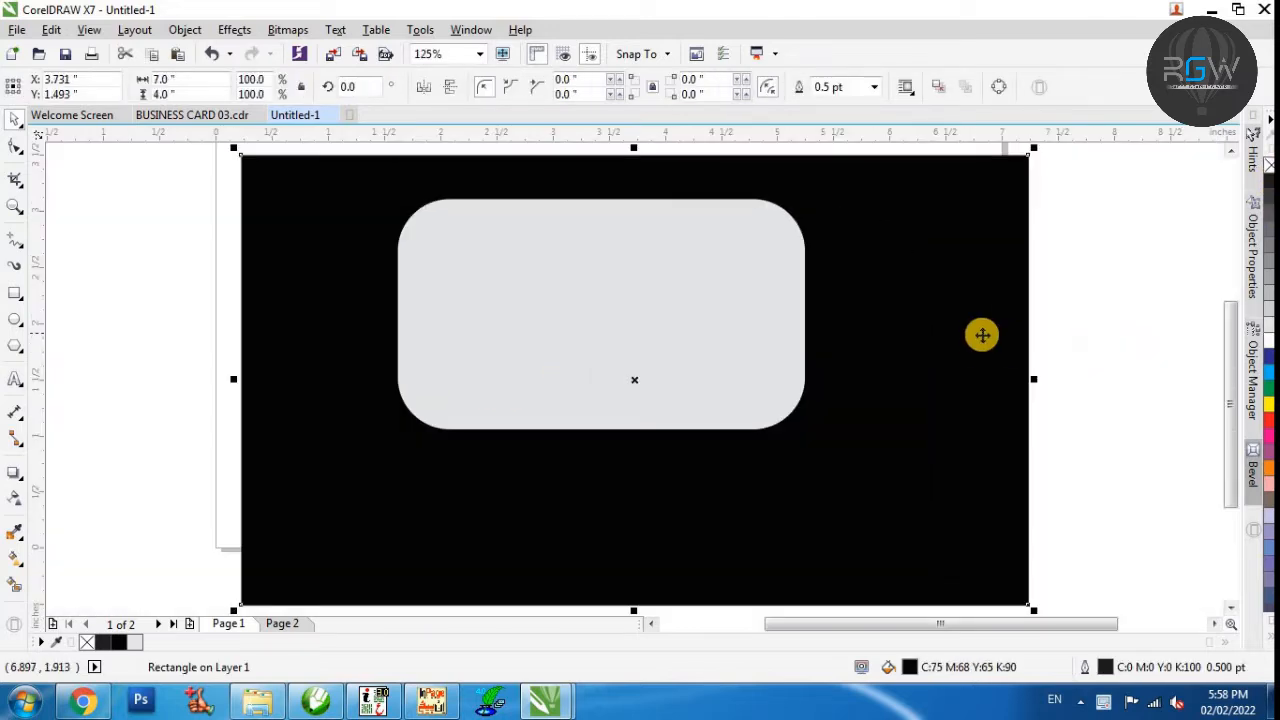
pyautogui.press('p')
pyautogui.rightClick(901, 280)
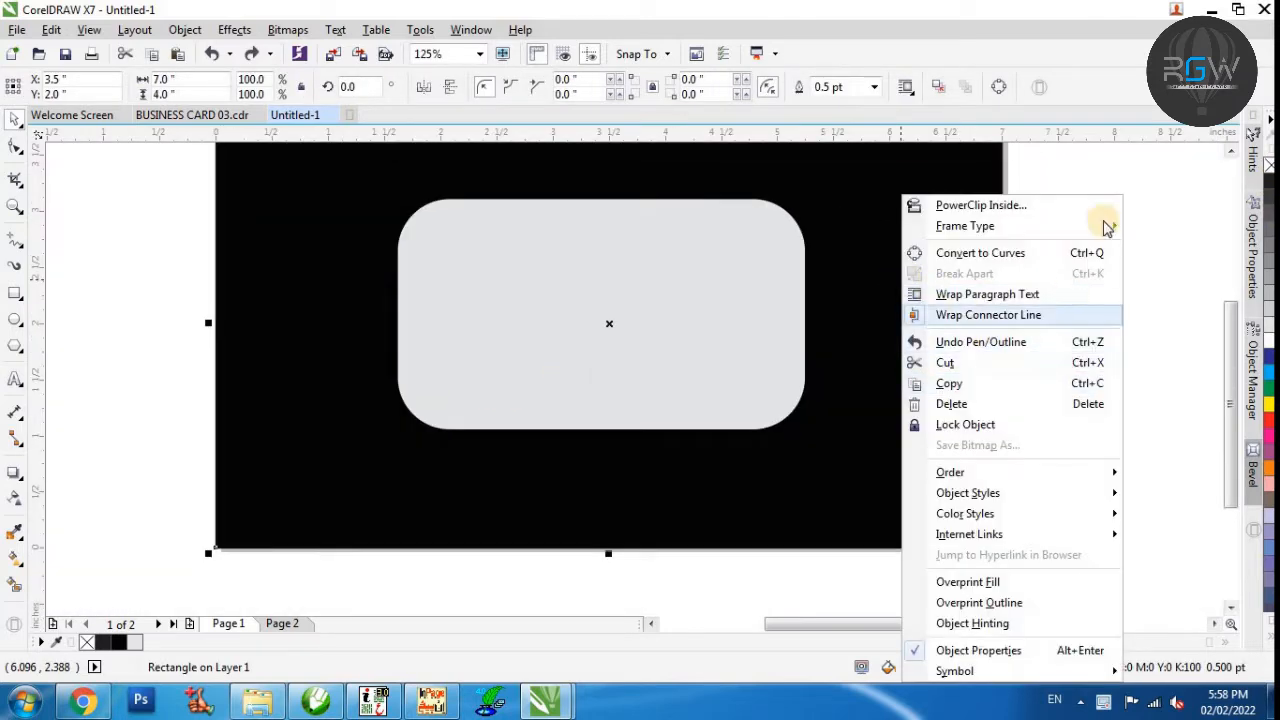
pyautogui.click(1139, 178)
pyautogui.rightClick(935, 258)
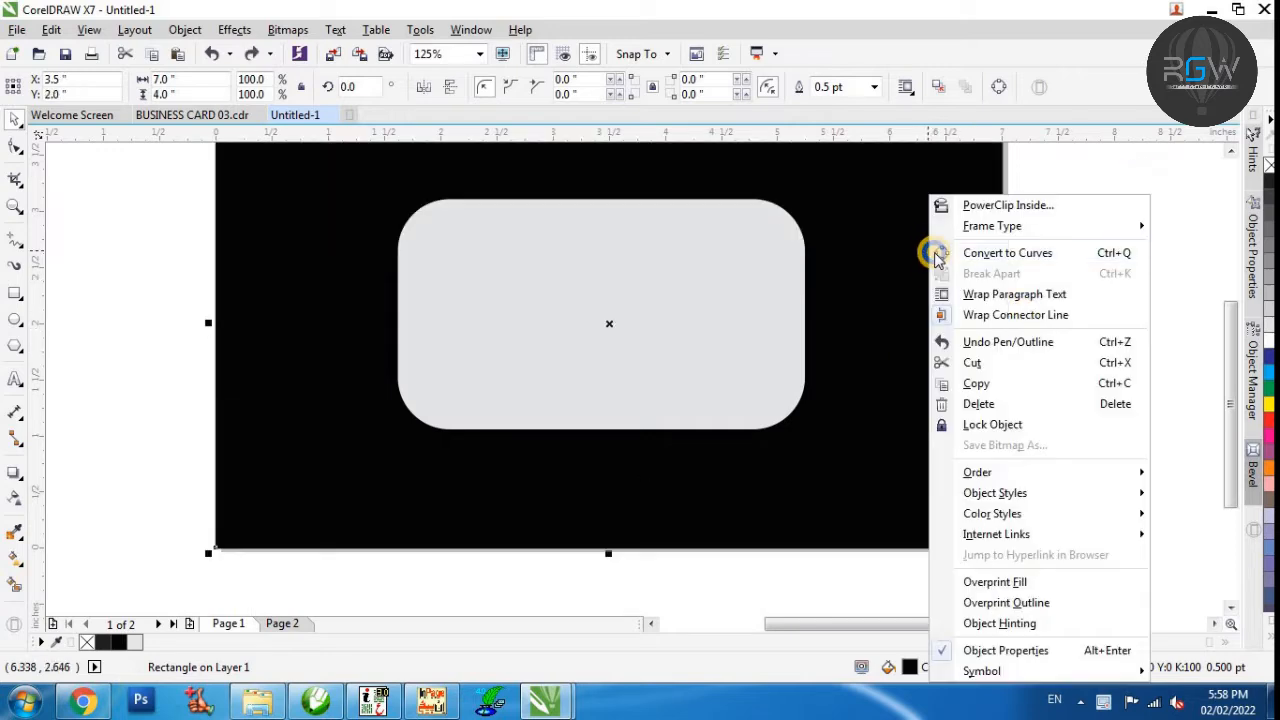
pyautogui.click(1008, 428)
pyautogui.press('Escape')
# Change the rounded card's fill to 20% black.
pyautogui.press('F2')
pyautogui.moveTo(937, 178); pyautogui.dragTo(228, 536)
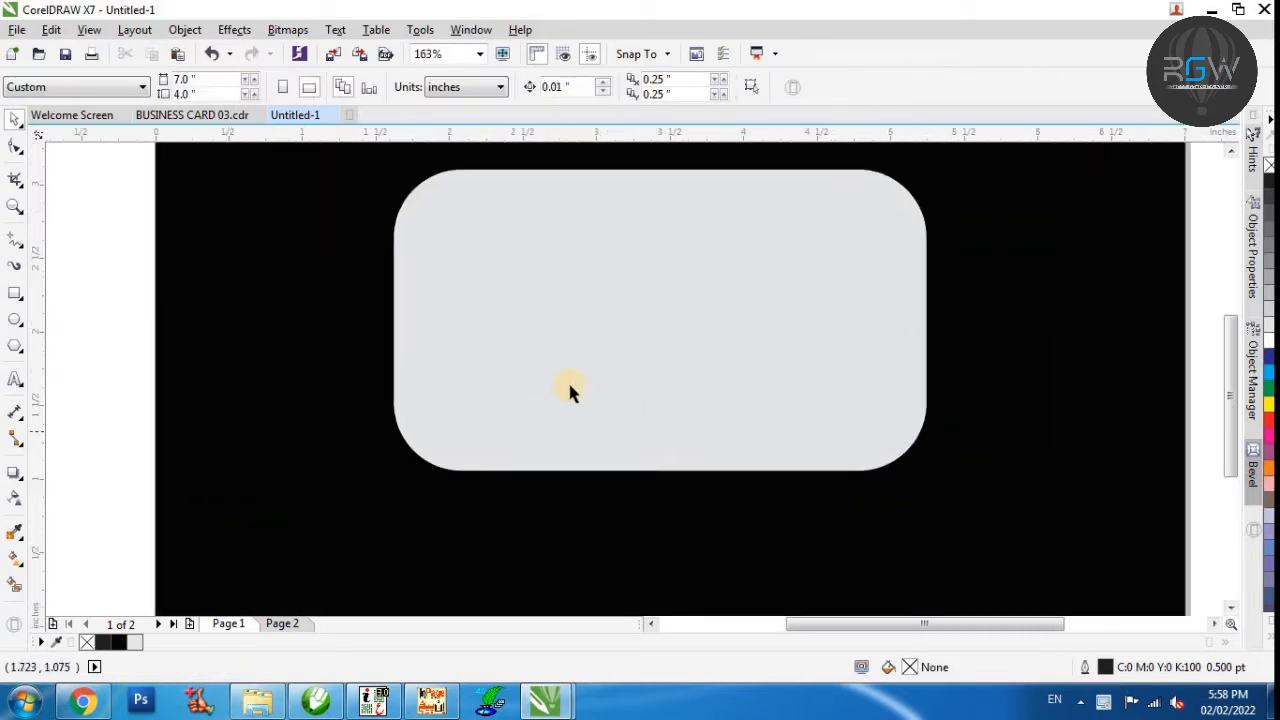
pyautogui.click(597, 364)
pyautogui.hotkey('ctrl', 'z')
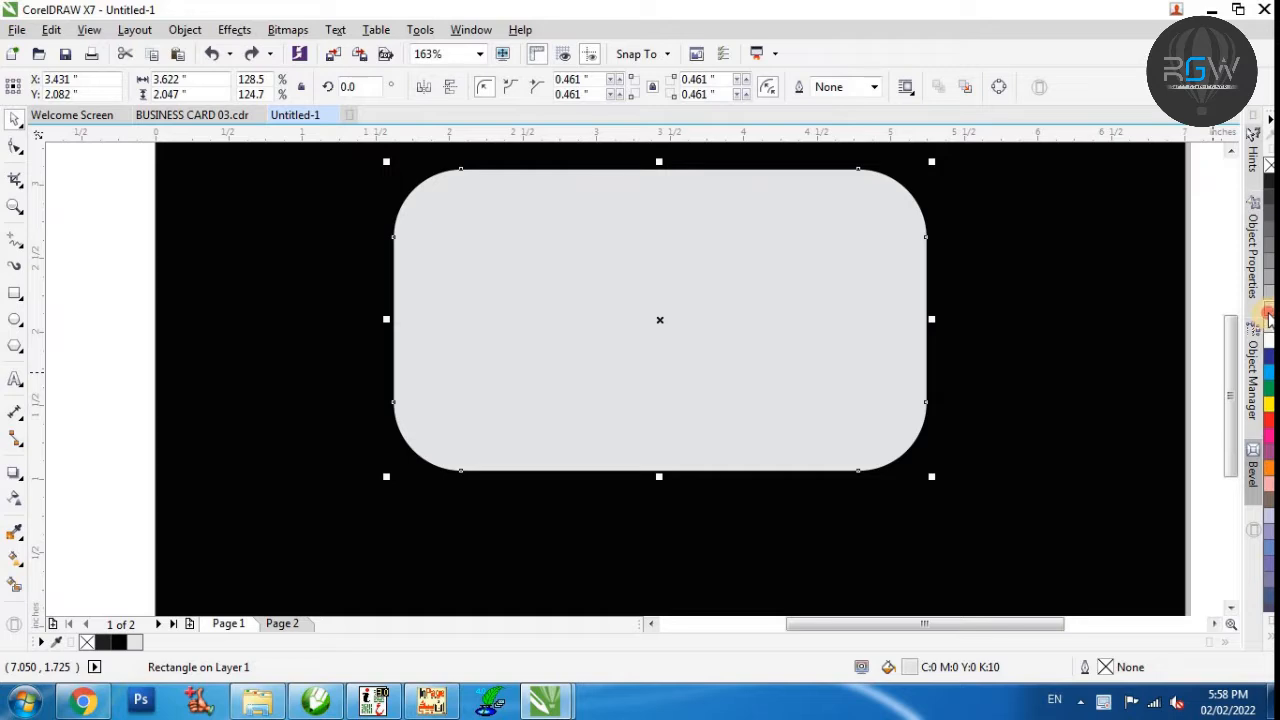
pyautogui.click(1266, 314)
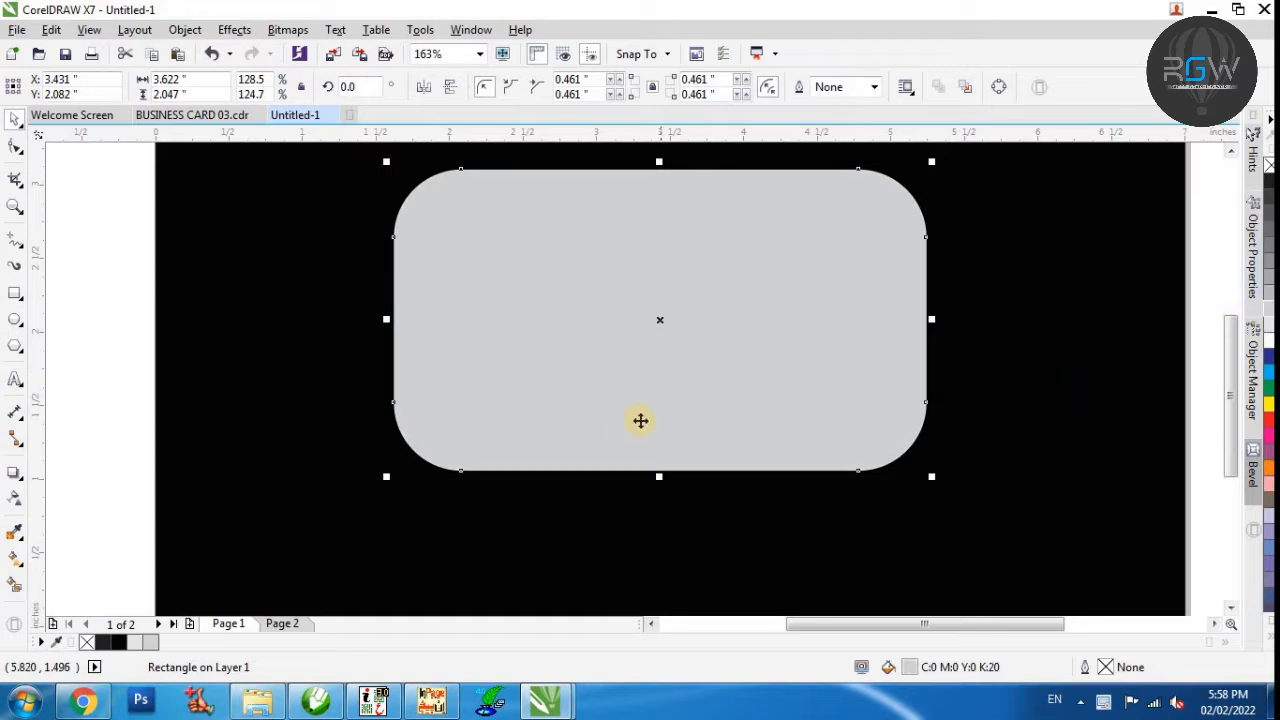
# Apply an elliptical fountain fill to the rounded card, white at the center and 20% black at the edges.
pyautogui.click(10, 560)
pyautogui.click(65, 88)
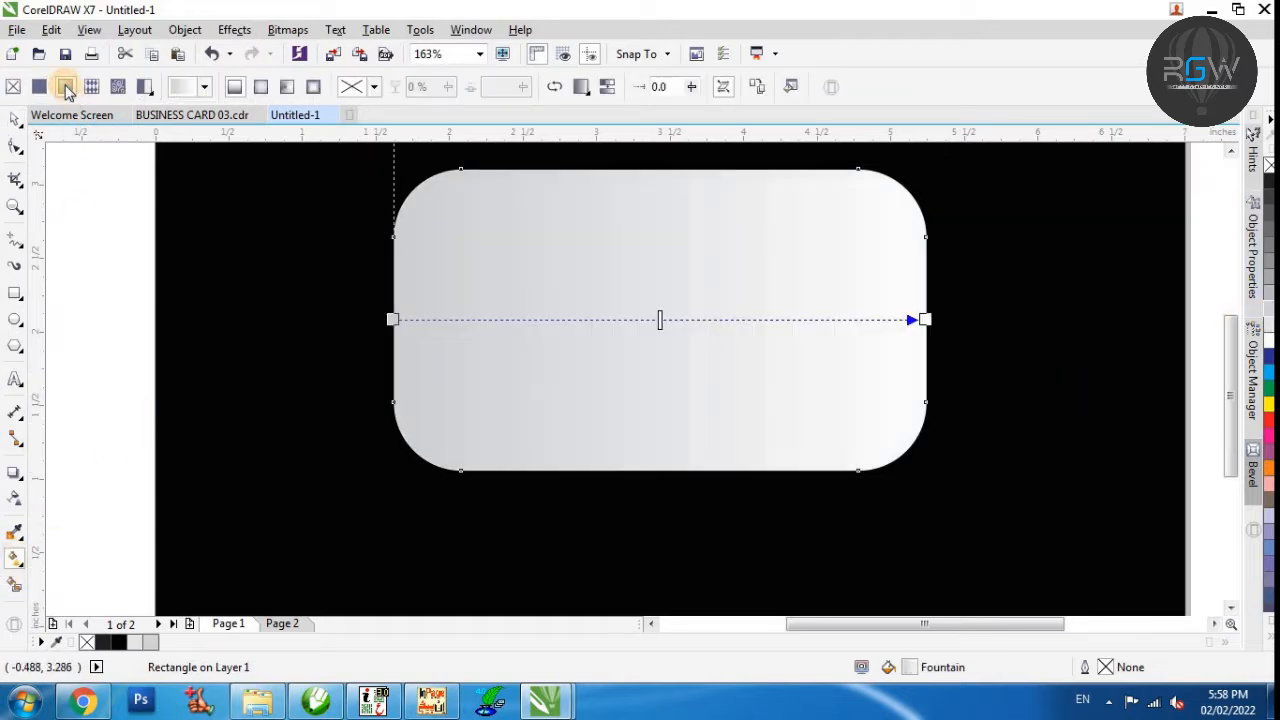
pyautogui.click(261, 87)
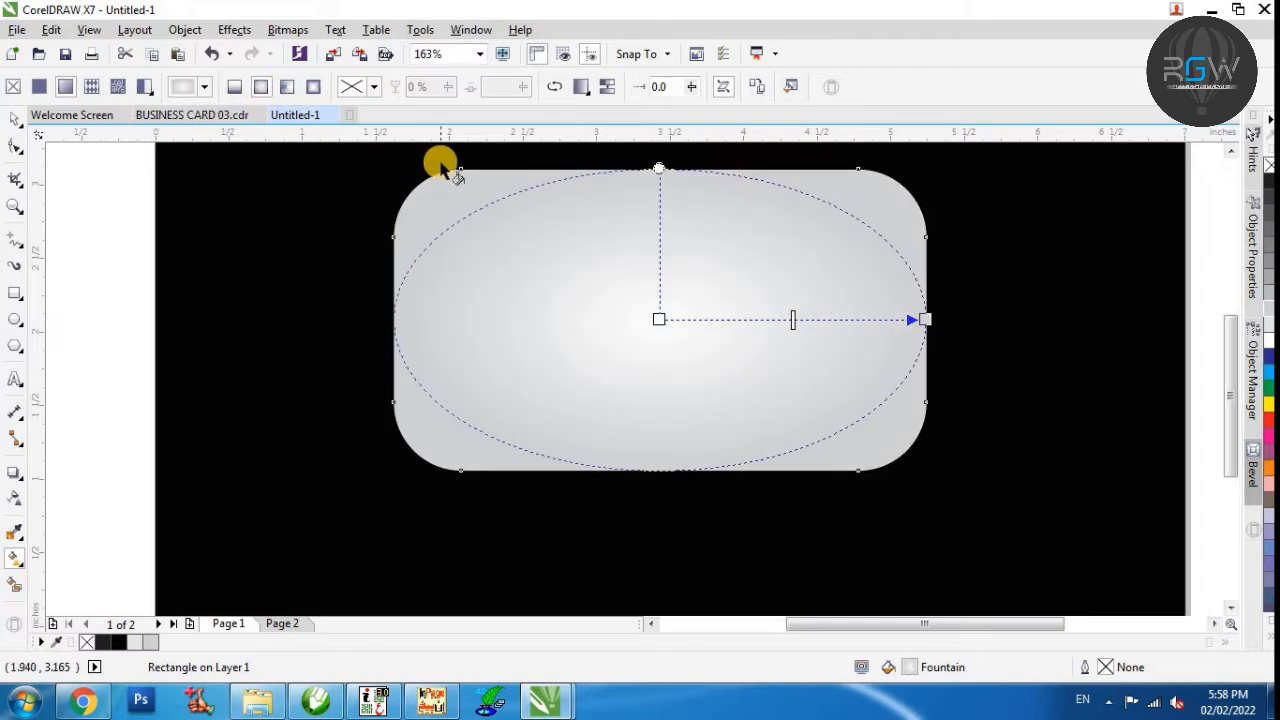
pyautogui.press('space')
pyautogui.click(260, 331)
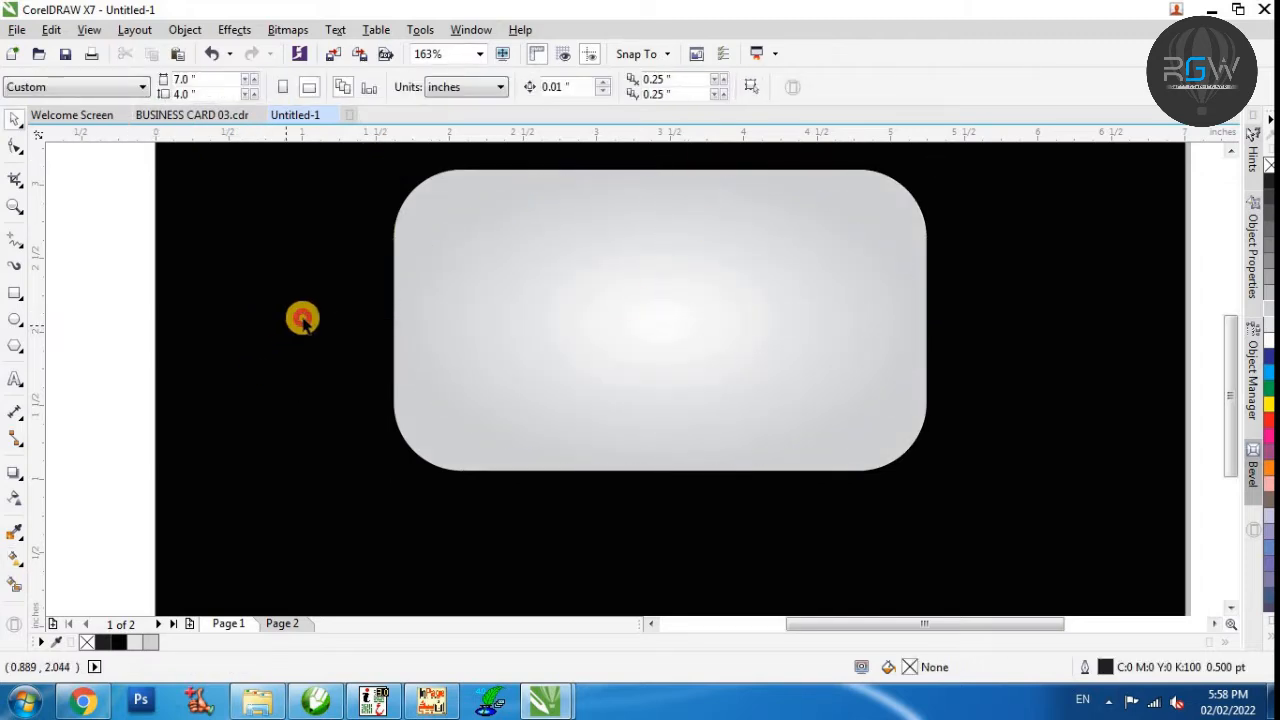
pyautogui.hotkey('shift', 'F4')
# Draw a straight diagonal line about 3.13 in wide and 1.96 in high across the card's upper-left part, extending beyond both edges.
pyautogui.click(16, 246)
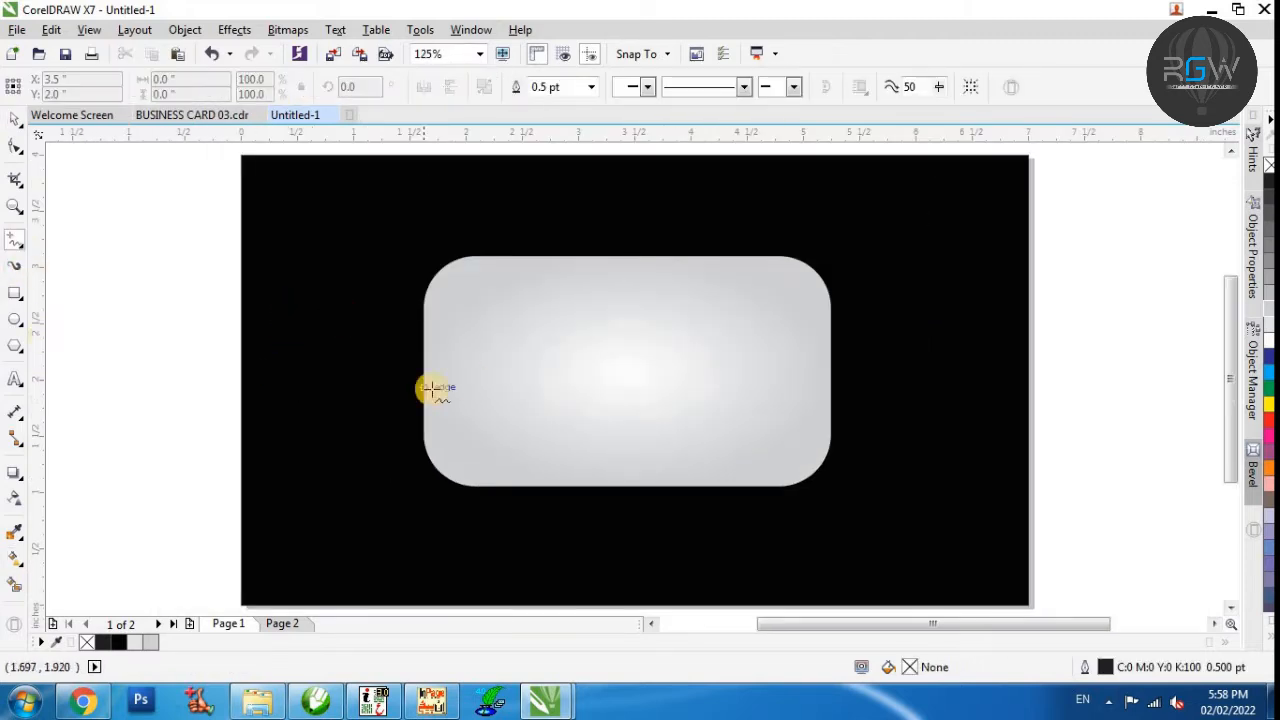
pyautogui.click(395, 435)
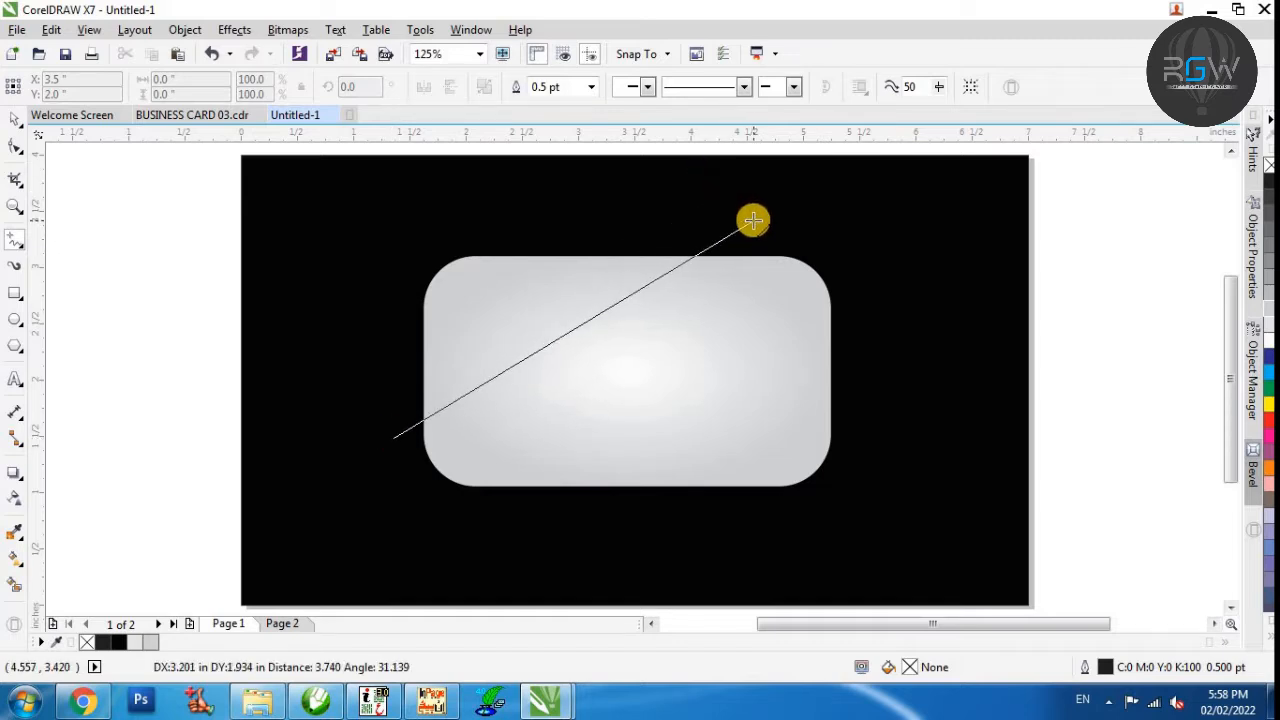
pyautogui.click(750, 212)
pyautogui.press('space')
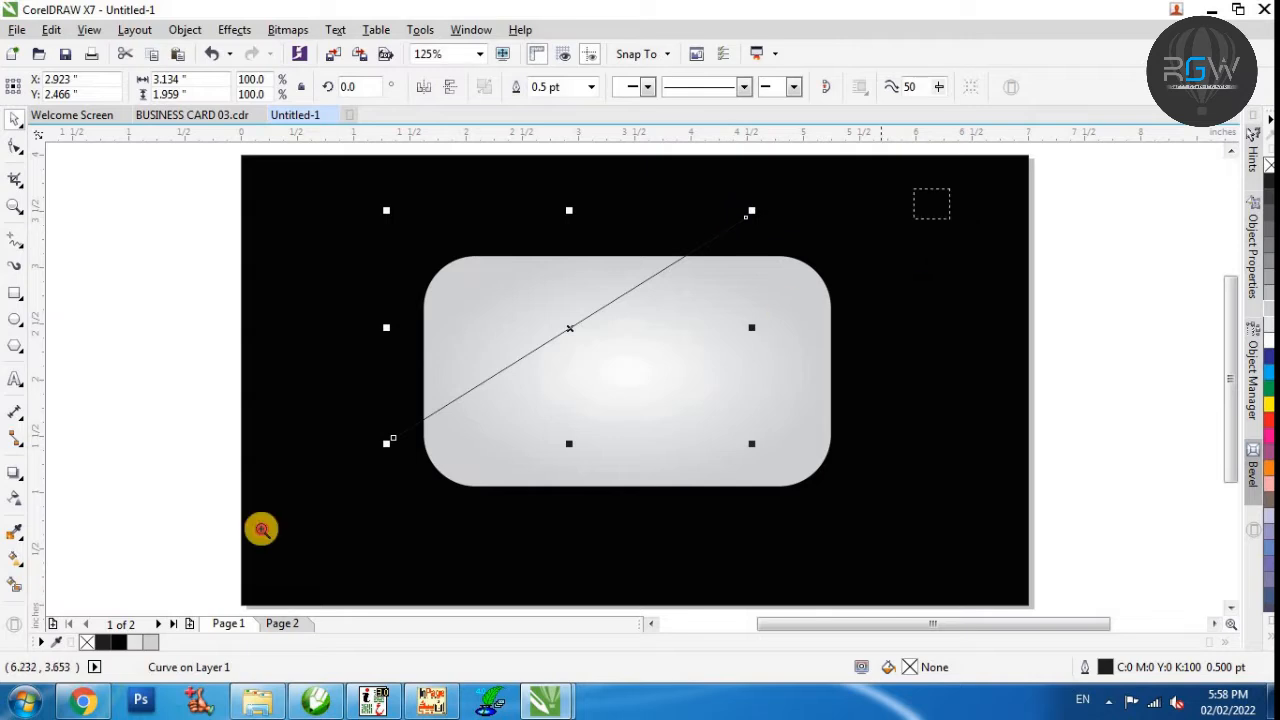
# Convert the diagonal line to a curve and bend it into an arc bulging toward the card's upper-left corner.
pyautogui.scroll(1, 657, 354)
pyautogui.press('F10')
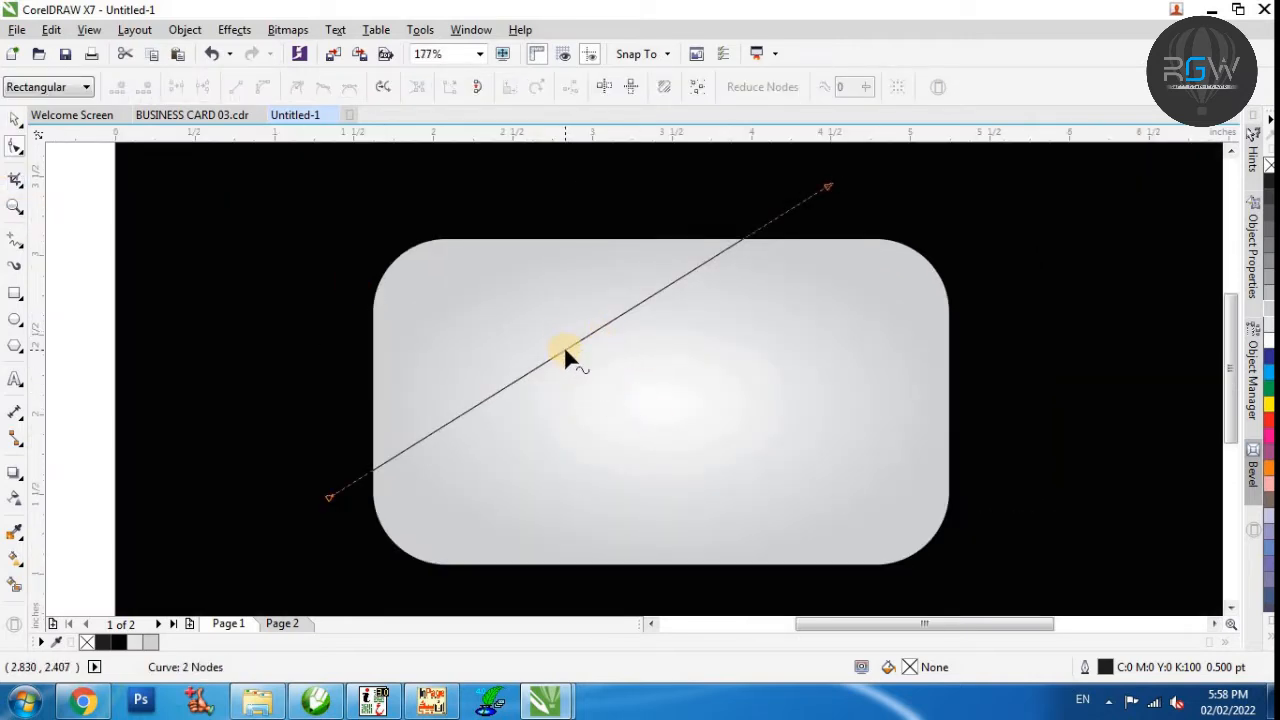
pyautogui.rightClick(563, 345)
pyautogui.click(618, 432)
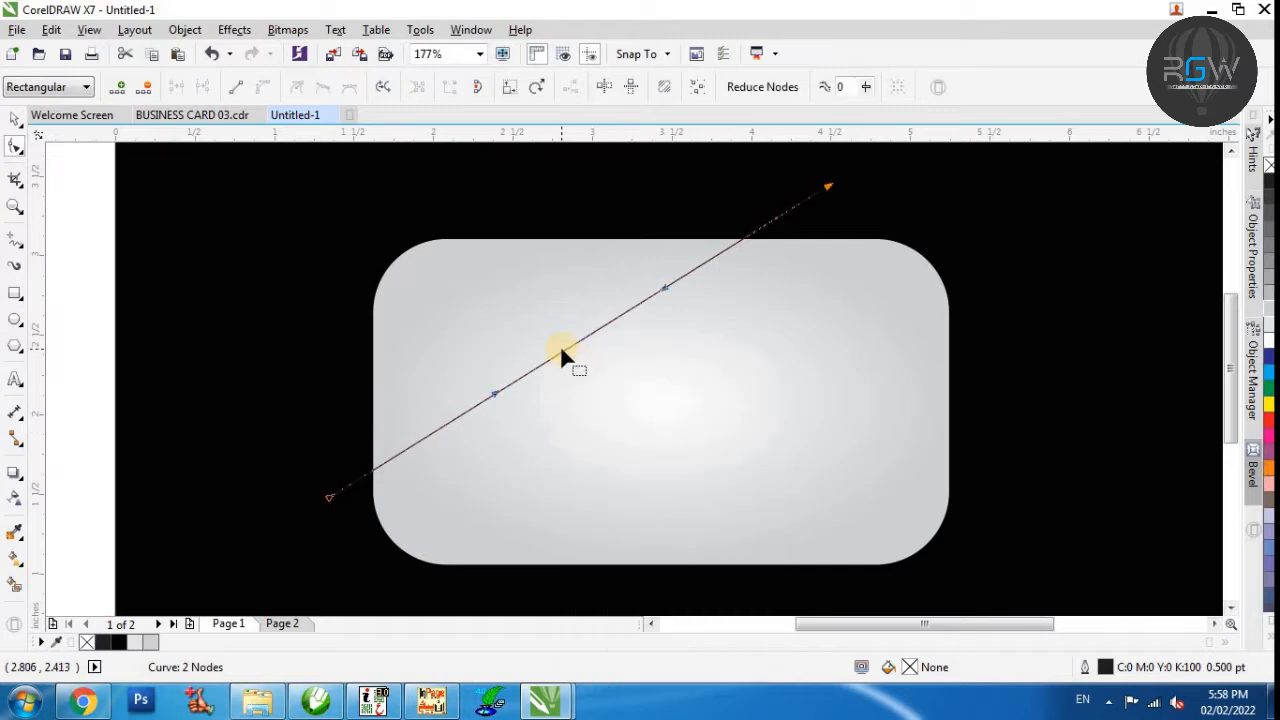
pyautogui.moveTo(551, 359); pyautogui.dragTo(535, 326)
pyautogui.press('space')
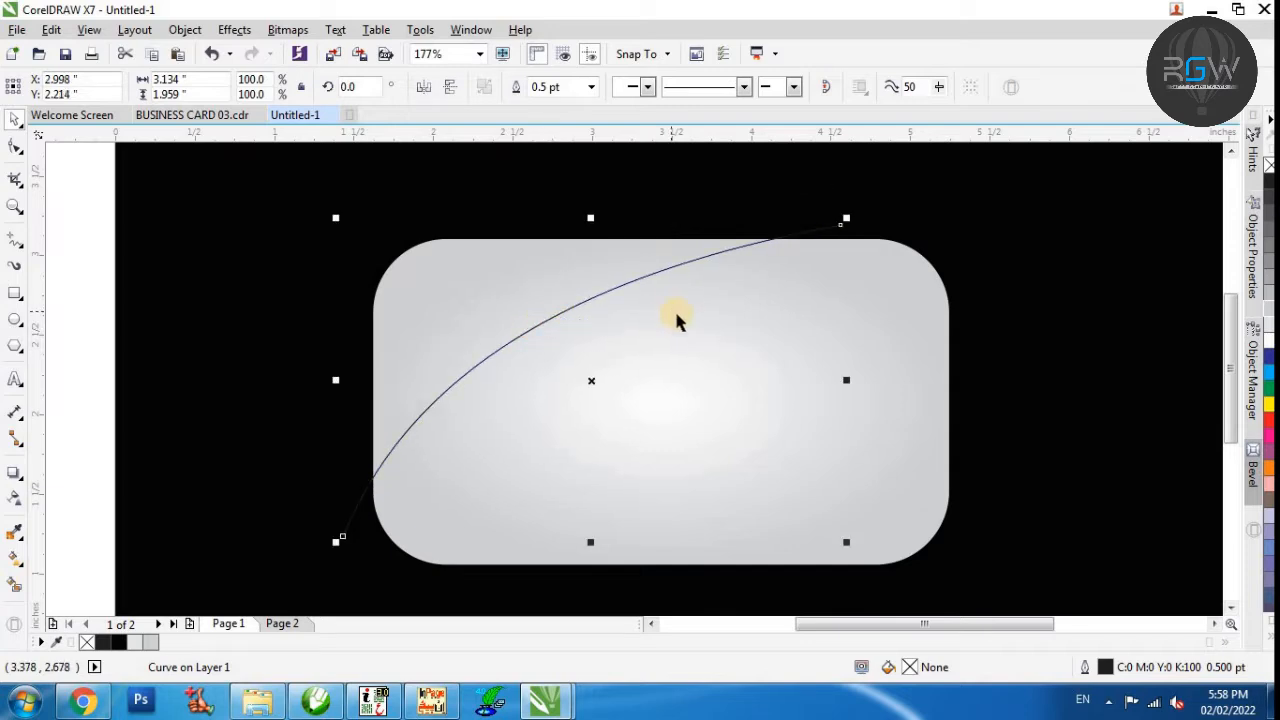
# Skew the arc horizontally to about 2.84 in wide and adjust its position so it still crosses the card's left and upper edges.
pyautogui.click(671, 268)
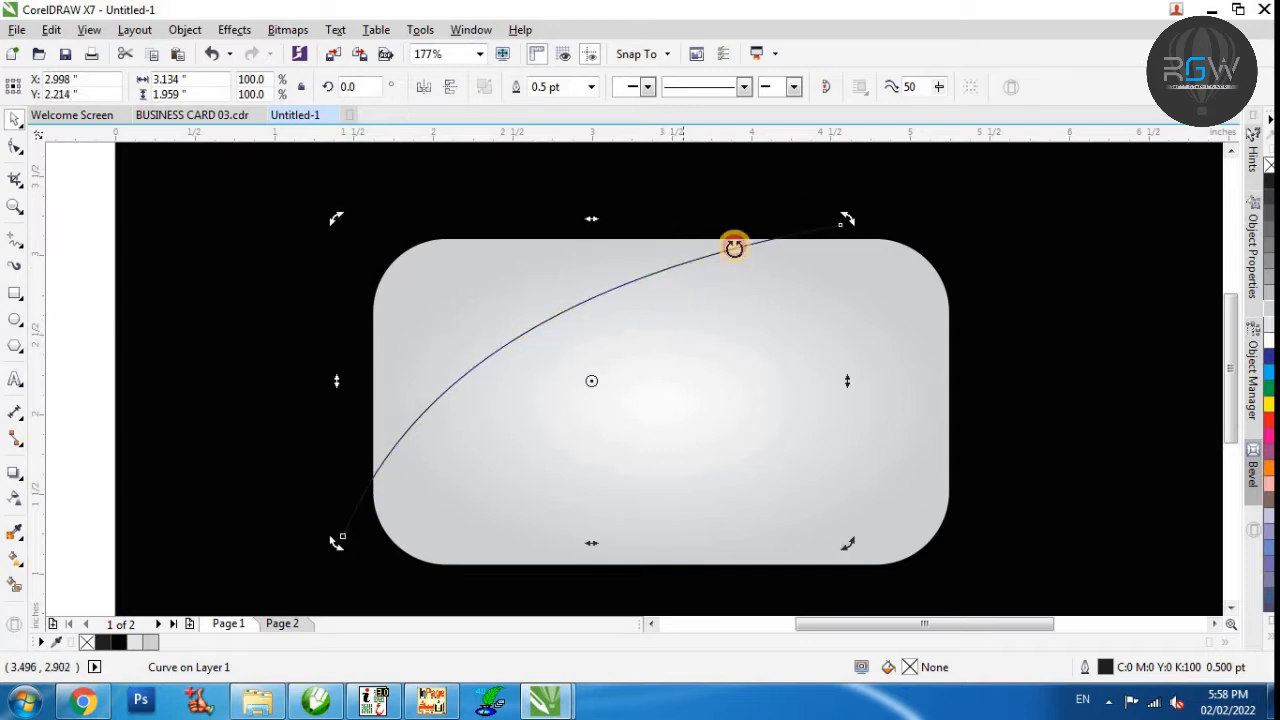
pyautogui.moveTo(596, 220); pyautogui.dragTo(543, 223)
pyautogui.click(521, 317)
pyautogui.moveTo(521, 317)
pyautogui.mouseDown()
pyautogui.moveTo(543, 326)
pyautogui.moveTo(528, 324)
pyautogui.mouseUp()
pyautogui.keyDown('shift'); pyautogui.click(566, 357); pyautogui.keyUp('shift')
pyautogui.click(235, 302)
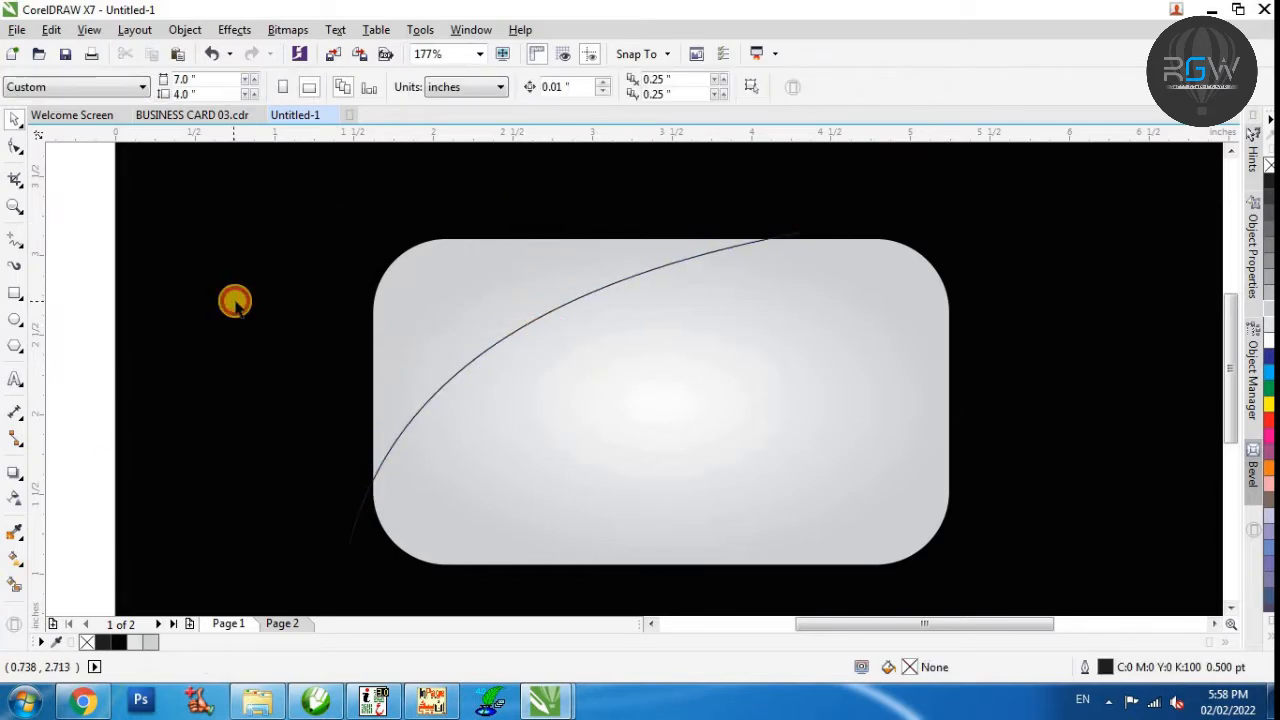
# Create a Smart Fill shape from the corner area enclosed by the arc and delete the guide arc.
pyautogui.click(14, 612)
pyautogui.click(443, 303)
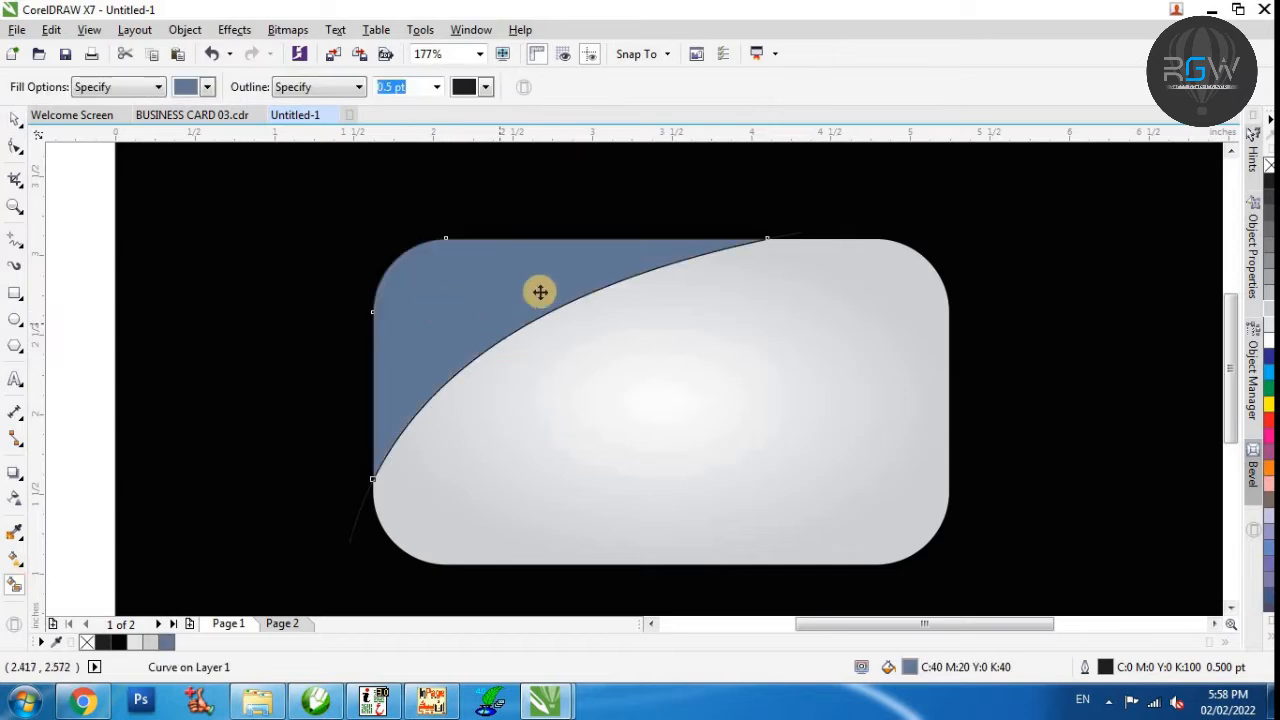
pyautogui.click(357, 516)
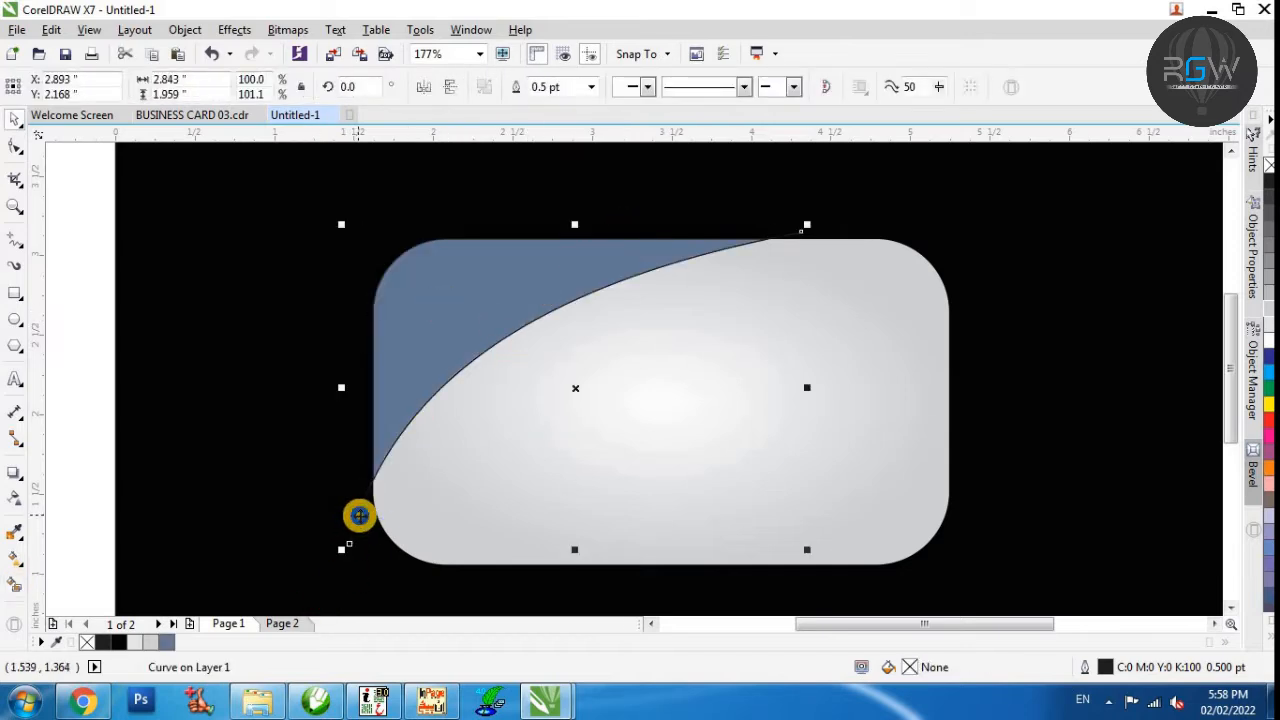
pyautogui.rightClick(359, 515)
pyautogui.click(483, 240)
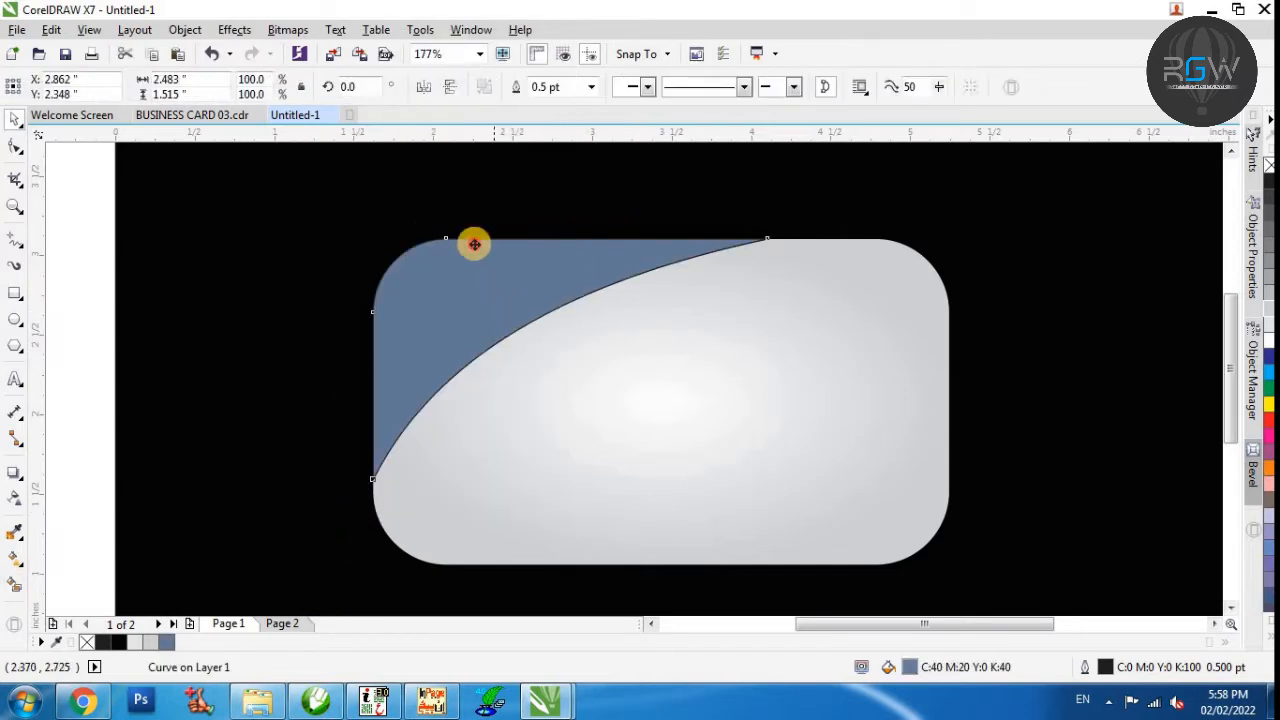
pyautogui.click(474, 243)
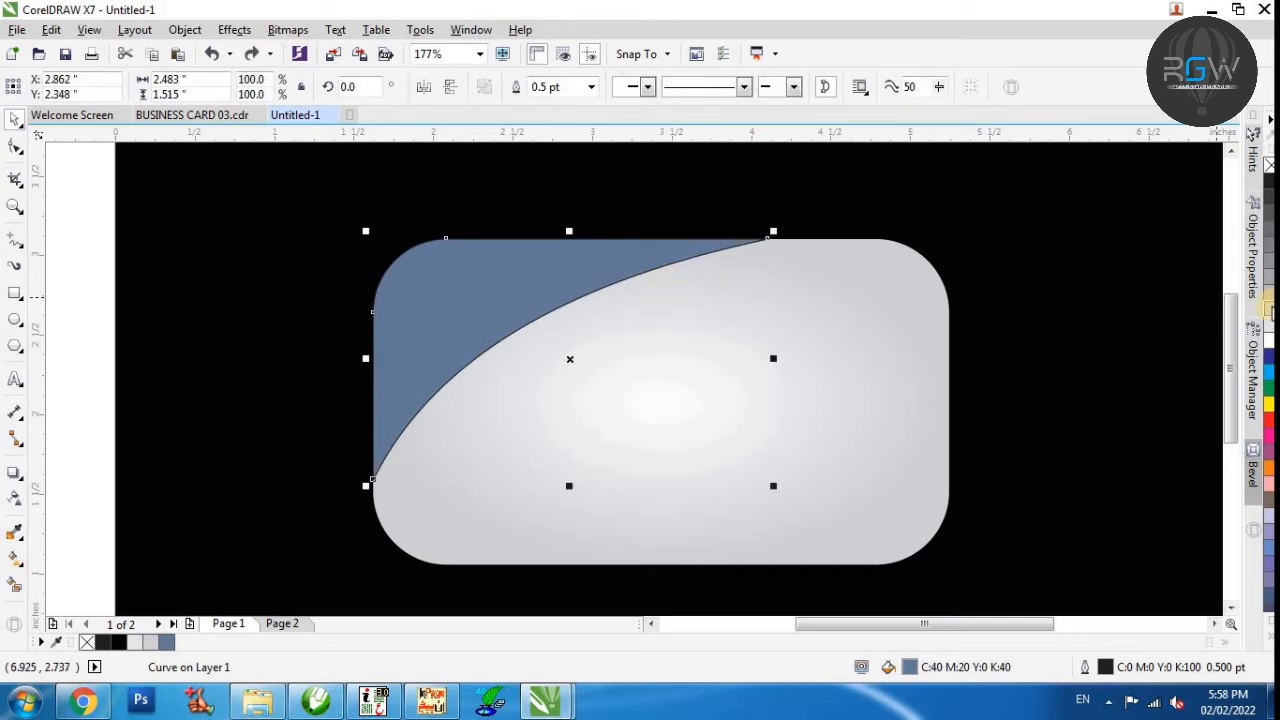
# Give the corner shape a linear fountain fill from 20% black to white toward its curved edge, and remove its outline.
pyautogui.click(1268, 312)
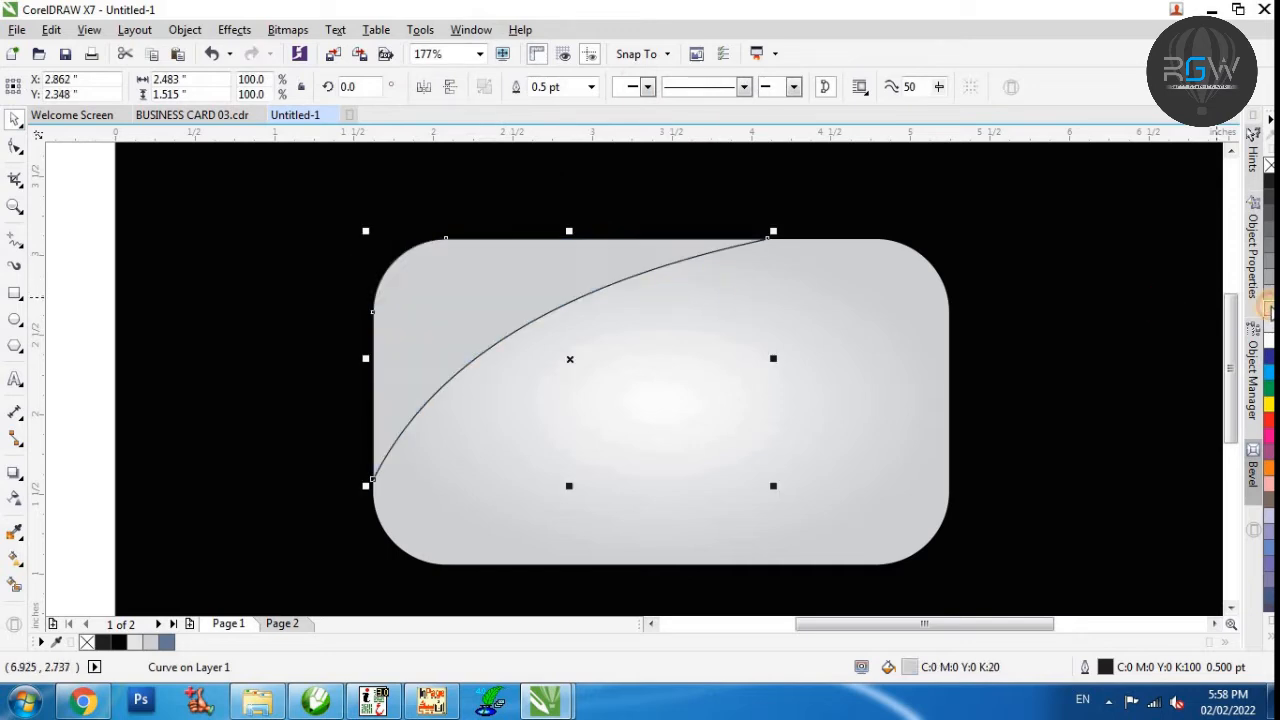
pyautogui.click(14, 559)
pyautogui.moveTo(425, 293); pyautogui.dragTo(483, 350)
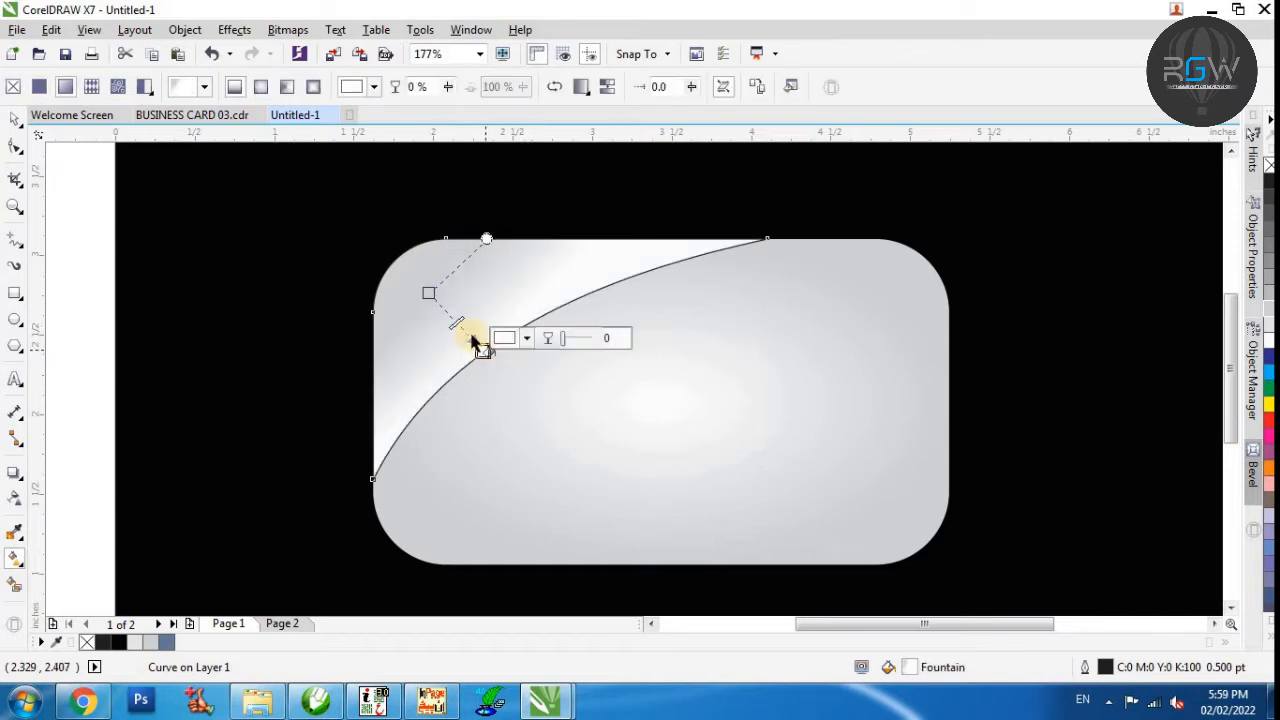
pyautogui.moveTo(432, 290); pyautogui.dragTo(437, 295)
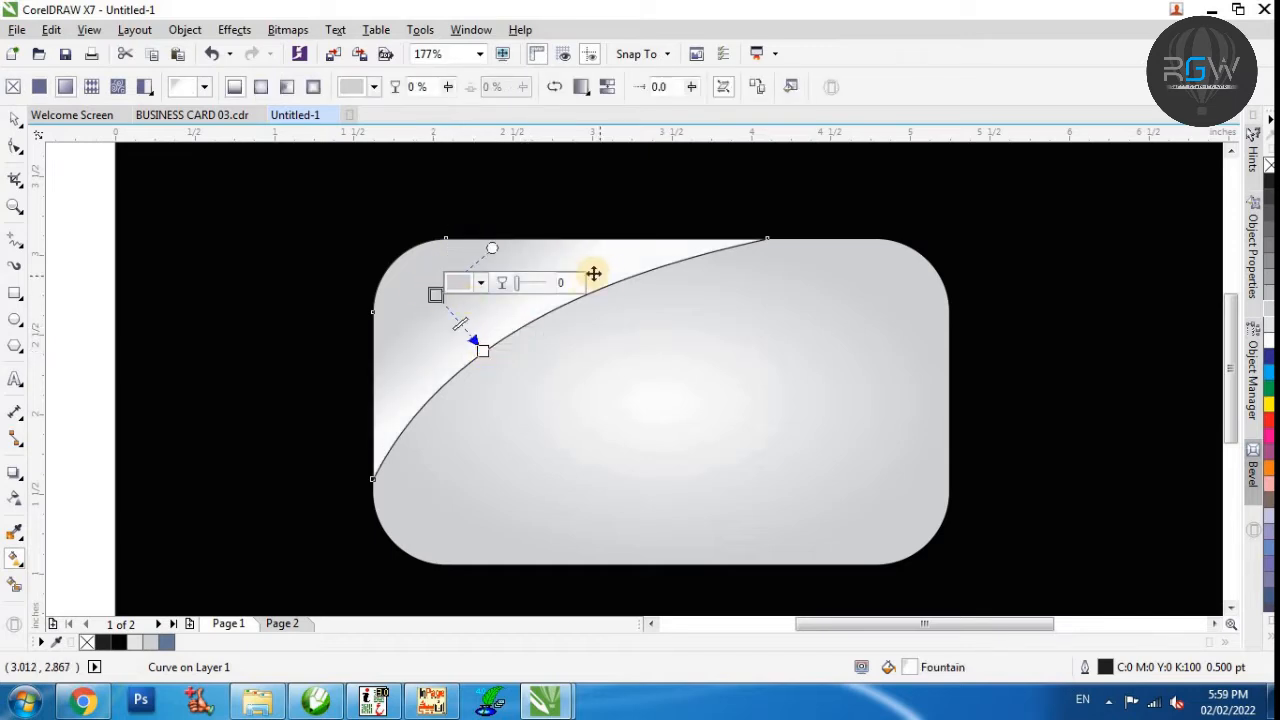
pyautogui.press('space')
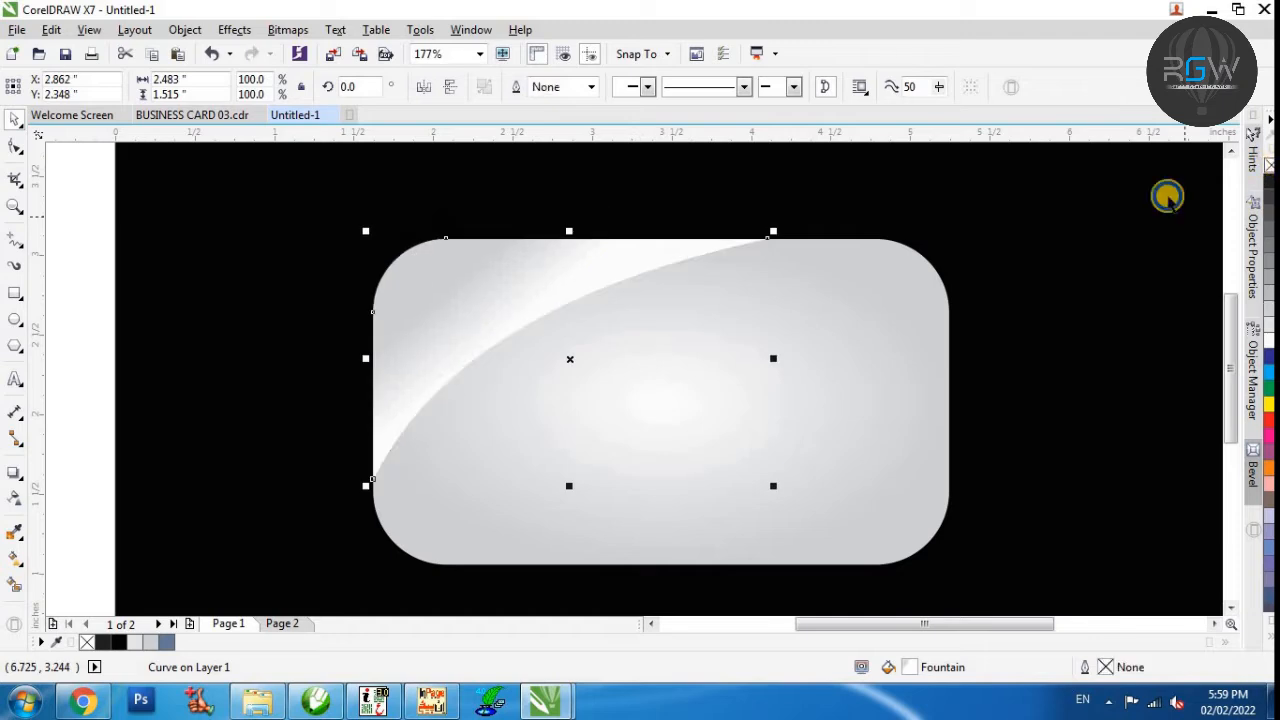
# Undo the last two changes and reselect the corner shape.
pyautogui.hotkey('ctrl', 'z')
pyautogui.hotkey('ctrl', 'z')
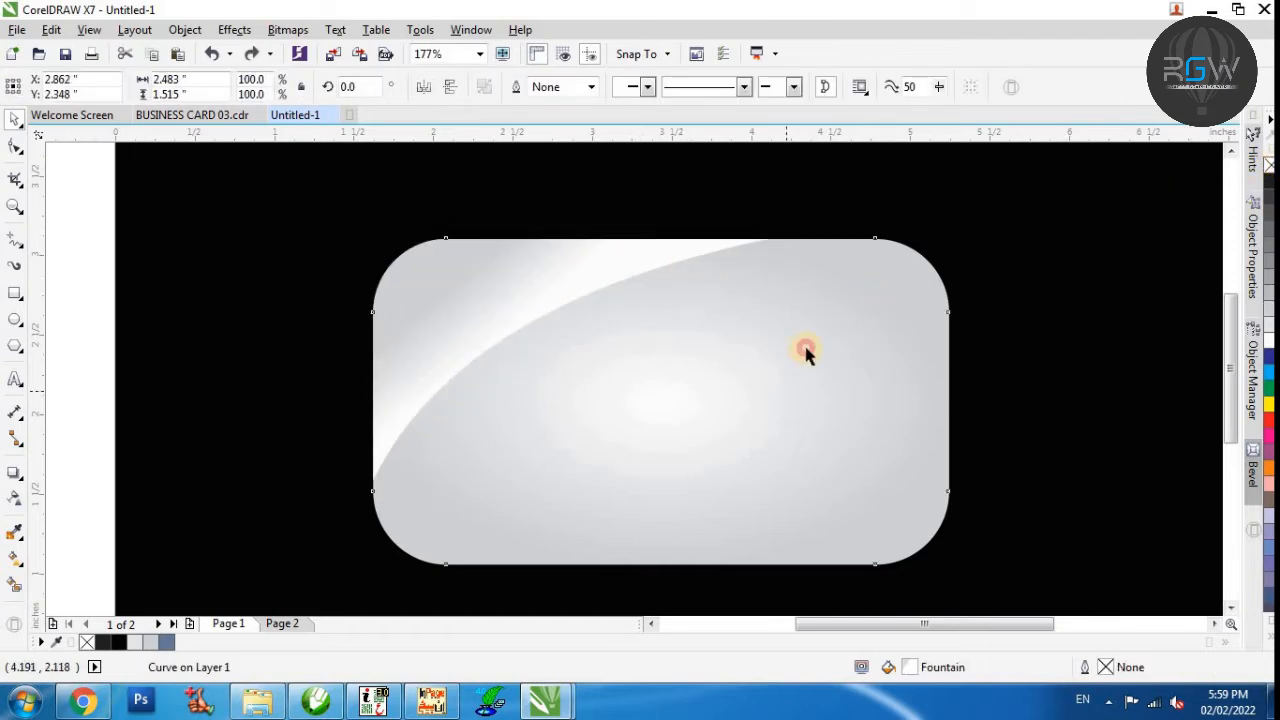
pyautogui.click(805, 350)
pyautogui.click(504, 248)
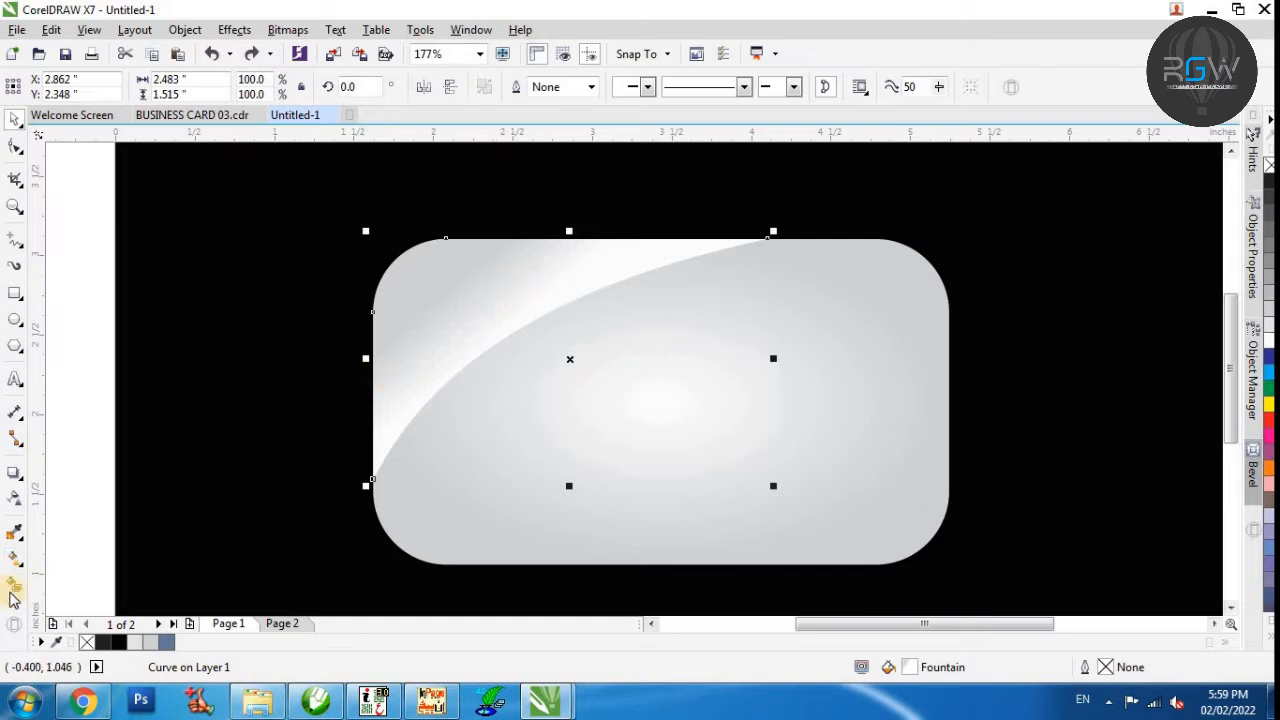
# Change the starting colour of the corner shape's linear fountain fill to a darker grey and adjust where the gradient ends.
pyautogui.click(20, 558)
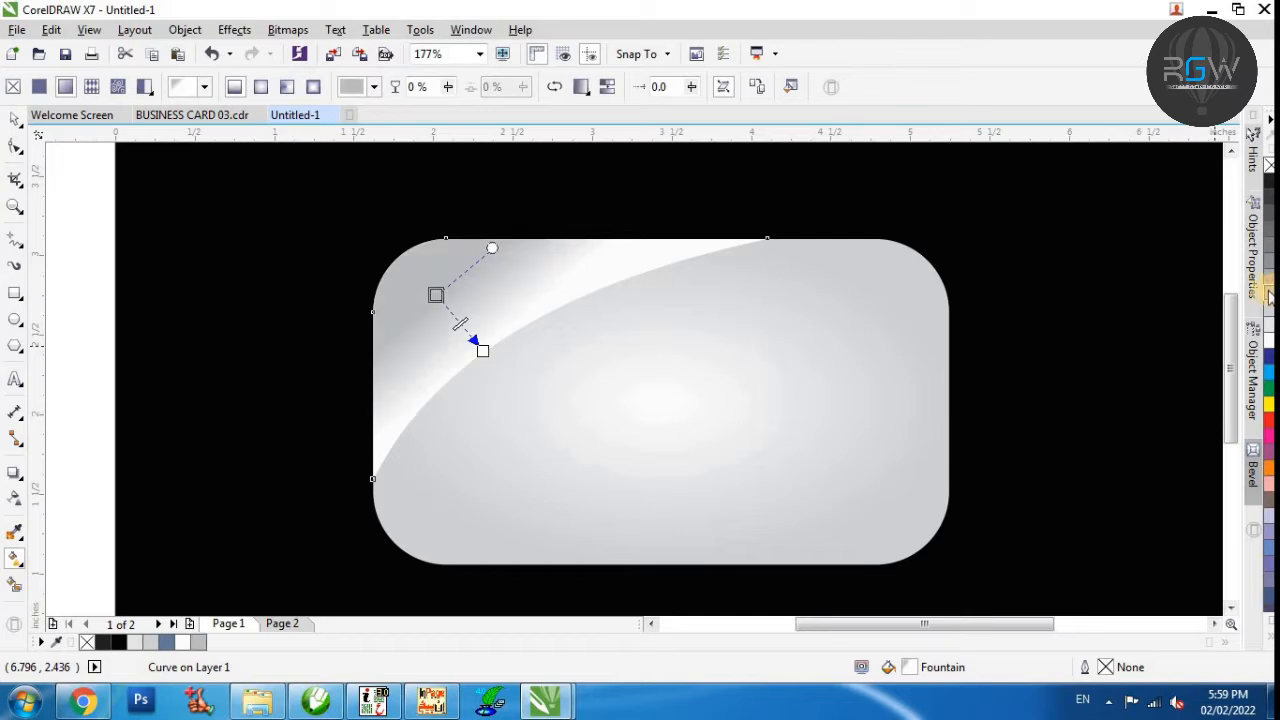
pyautogui.press('space')
pyautogui.click(971, 229)
pyautogui.click(585, 310)
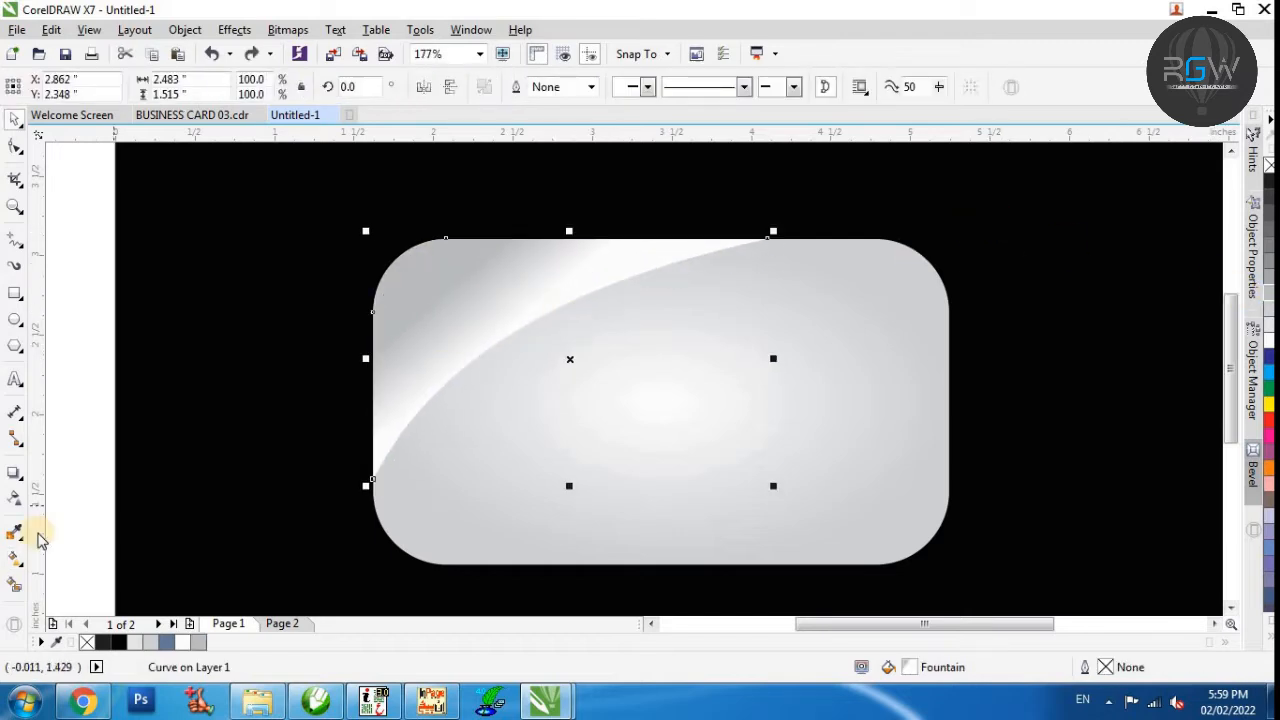
pyautogui.press('space')
pyautogui.moveTo(491, 357); pyautogui.dragTo(493, 367)
pyautogui.press('space')
pyautogui.click(711, 189)
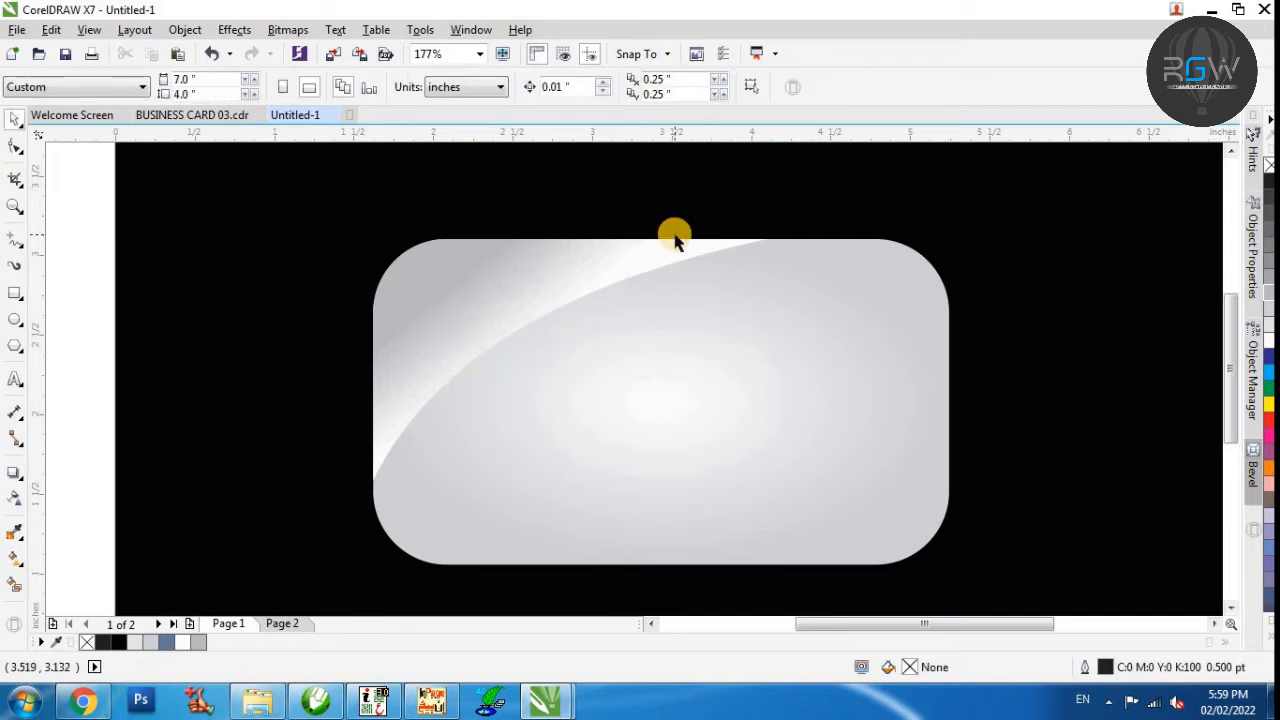
# Duplicate the gradient corner shape and mirror the copy both vertically and horizontally.
pyautogui.click(586, 334)
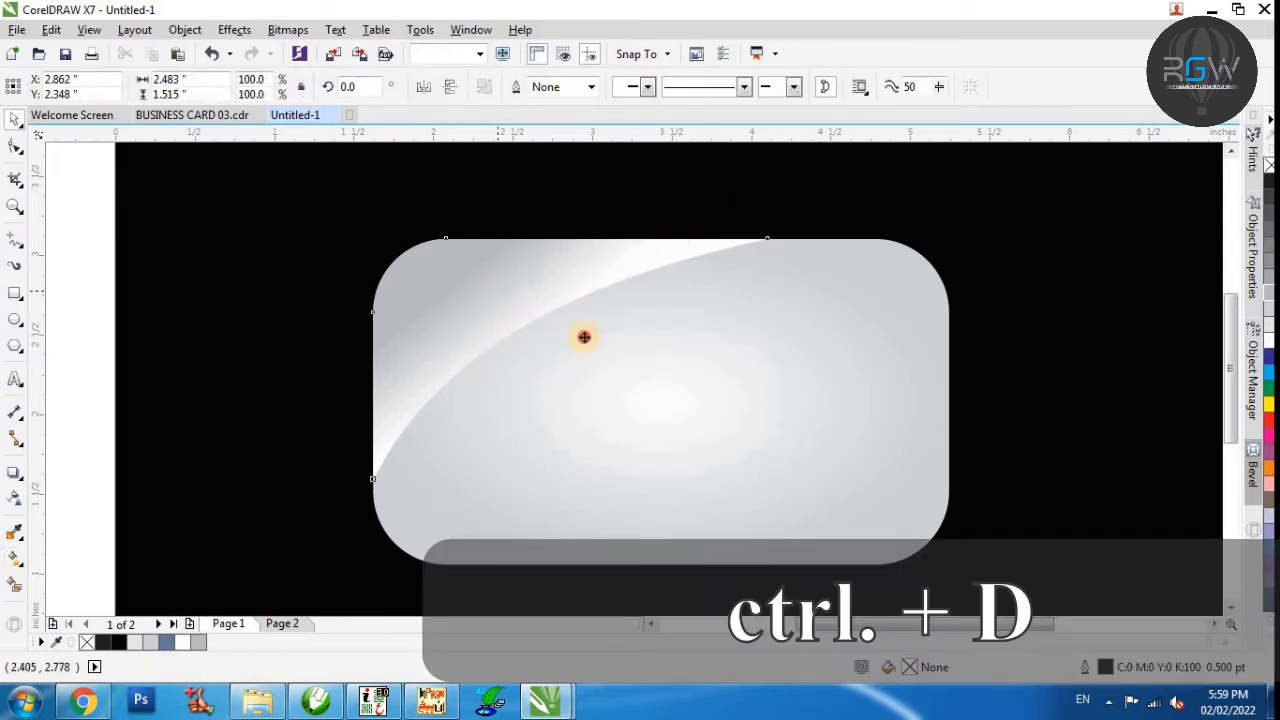
pyautogui.hotkey('ctrl', 'd')
pyautogui.click(608, 350)
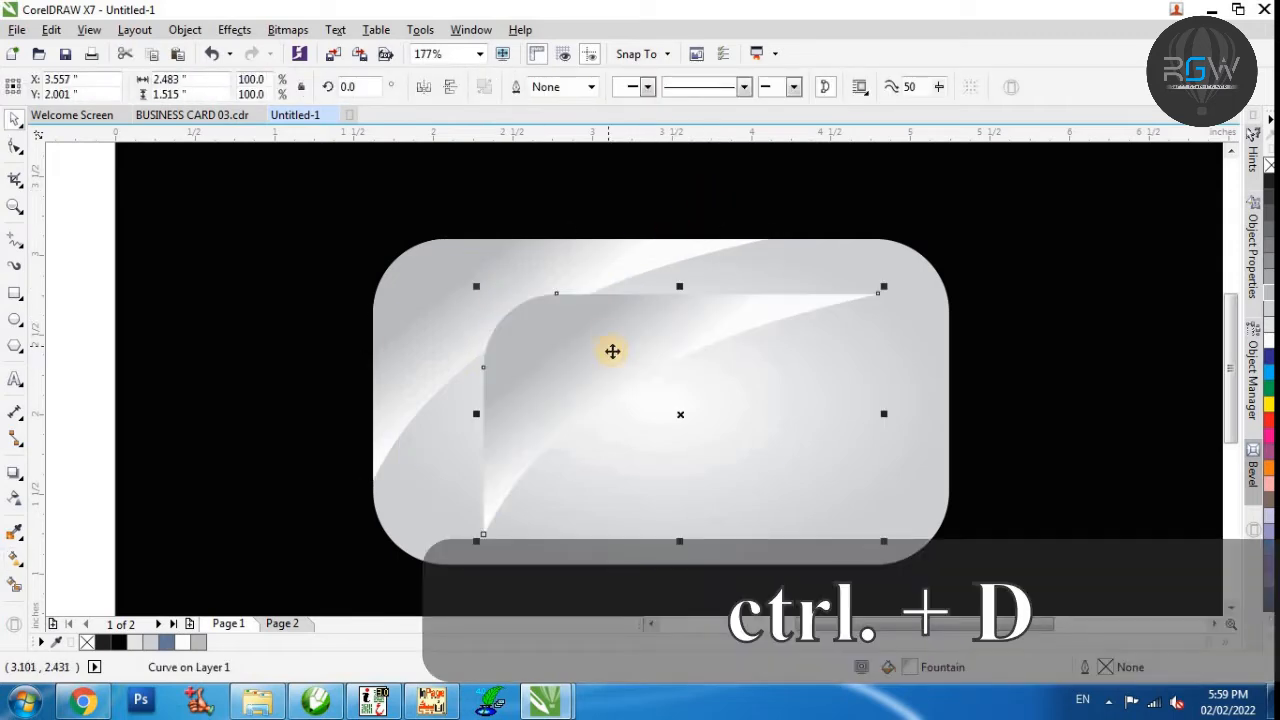
pyautogui.click(453, 87)
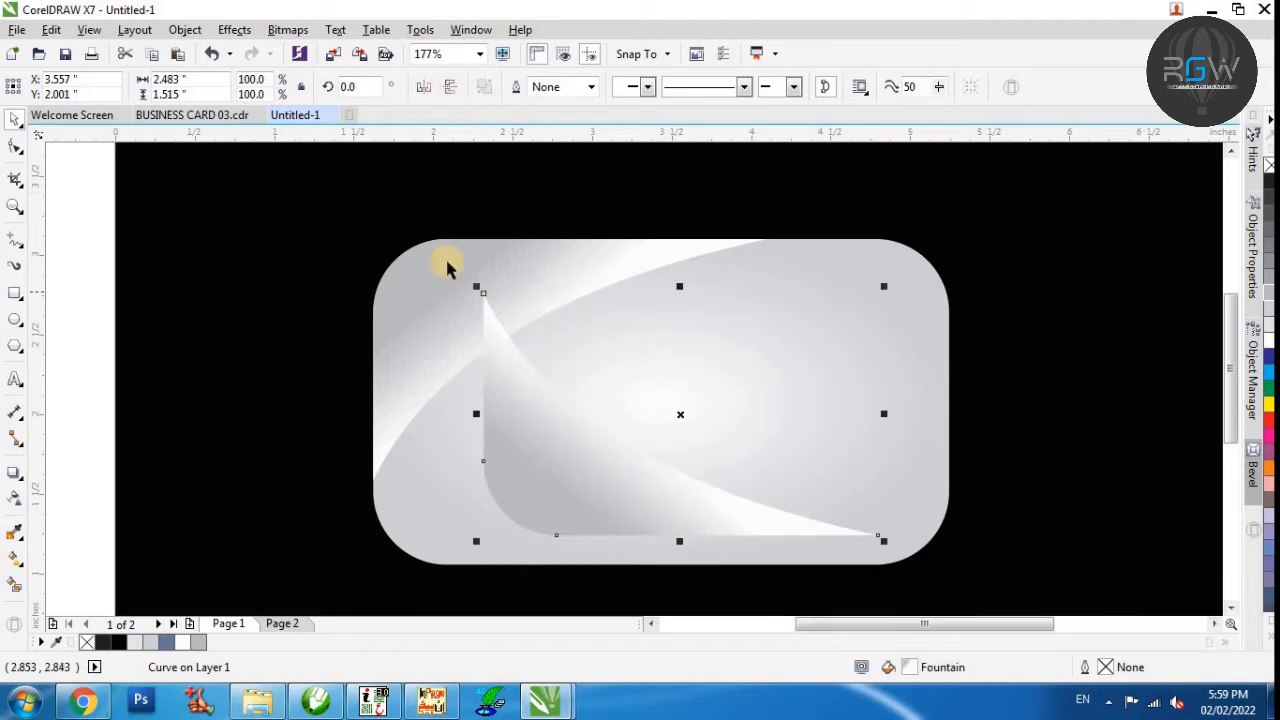
pyautogui.click(426, 88)
# Align the mirrored corner shape to the bottom and right edges of the card.
pyautogui.moveTo(818, 455); pyautogui.dragTo(855, 467)
pyautogui.keyDown('shift'); pyautogui.click(718, 388); pyautogui.keyUp('shift')
pyautogui.press('b')
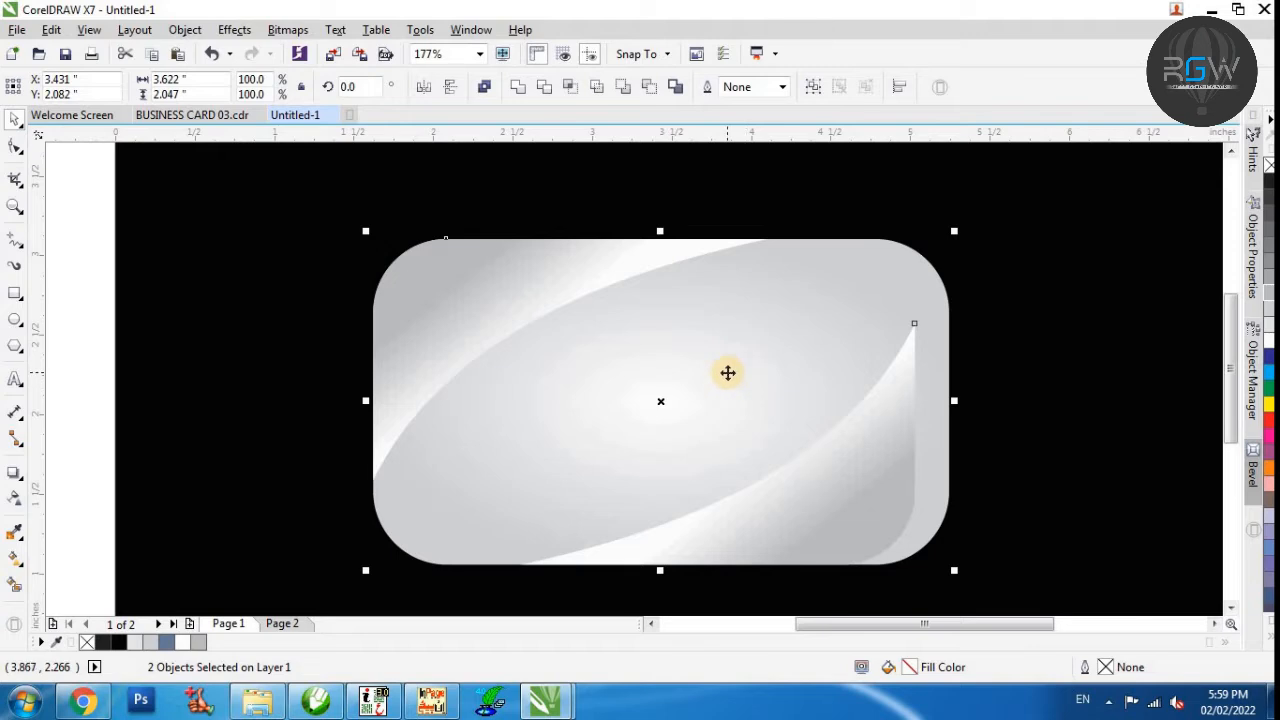
pyautogui.press('r')
pyautogui.click(990, 377)
pyautogui.hotkey('shift', 'F4')
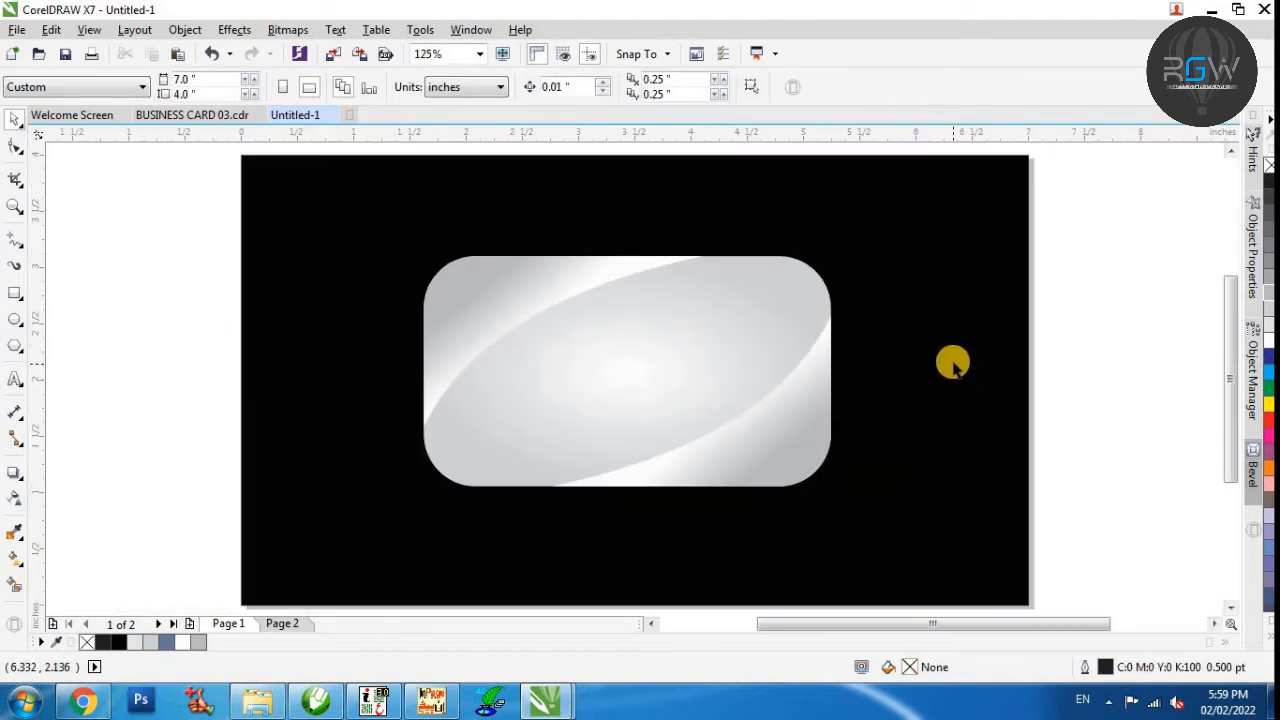
pyautogui.moveTo(769, 423); pyautogui.dragTo(780, 403)
pyautogui.hotkey('ctrl', 'z')
pyautogui.click(884, 367)
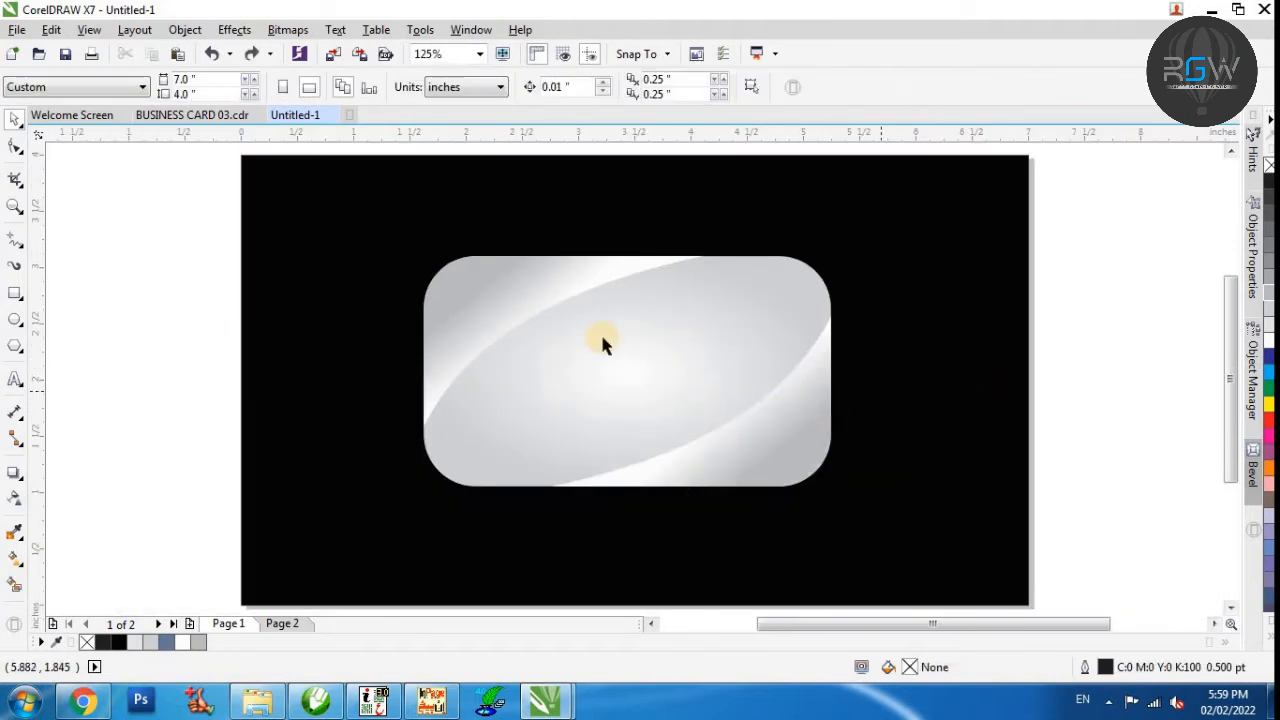
pyautogui.doubleClick(551, 287)
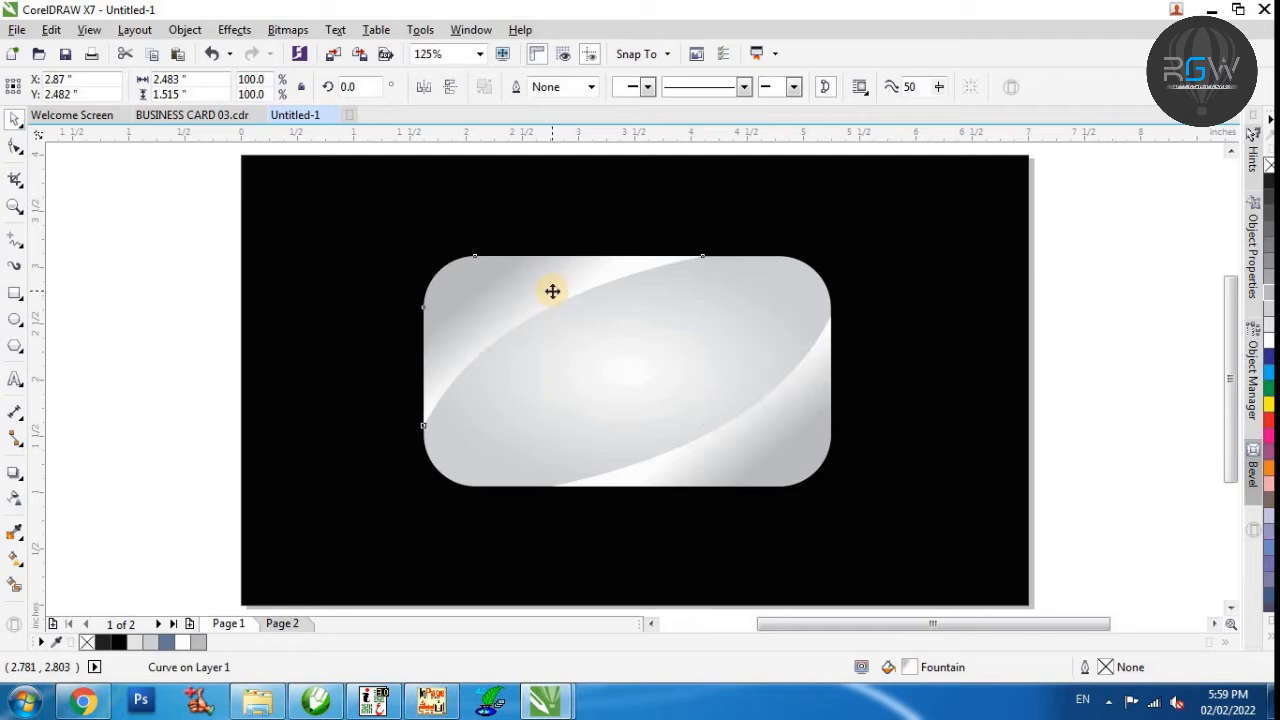
pyautogui.click(817, 431)
pyautogui.click(871, 302)
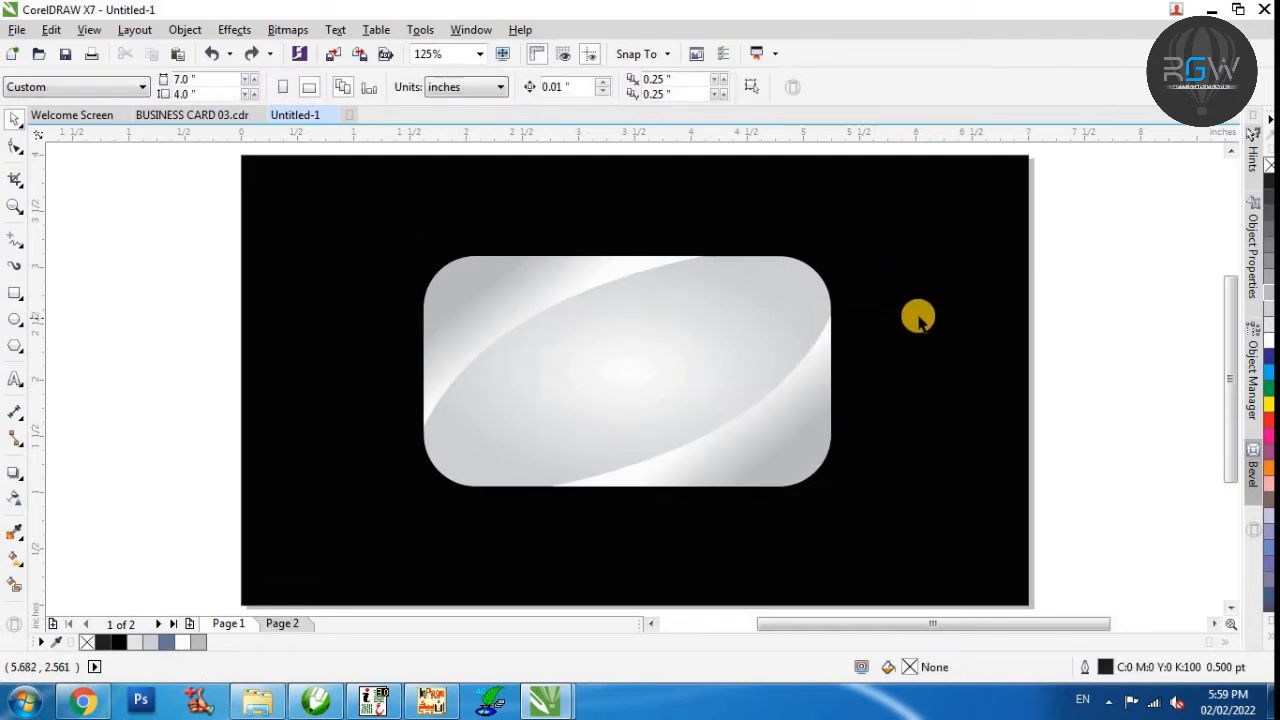
# Move all the artwork and text from Page 2 onto the desktop beside the page and return to Page 1.
pyautogui.press('pagedown')
pyautogui.moveTo(672, 250); pyautogui.dragTo(134, 509)
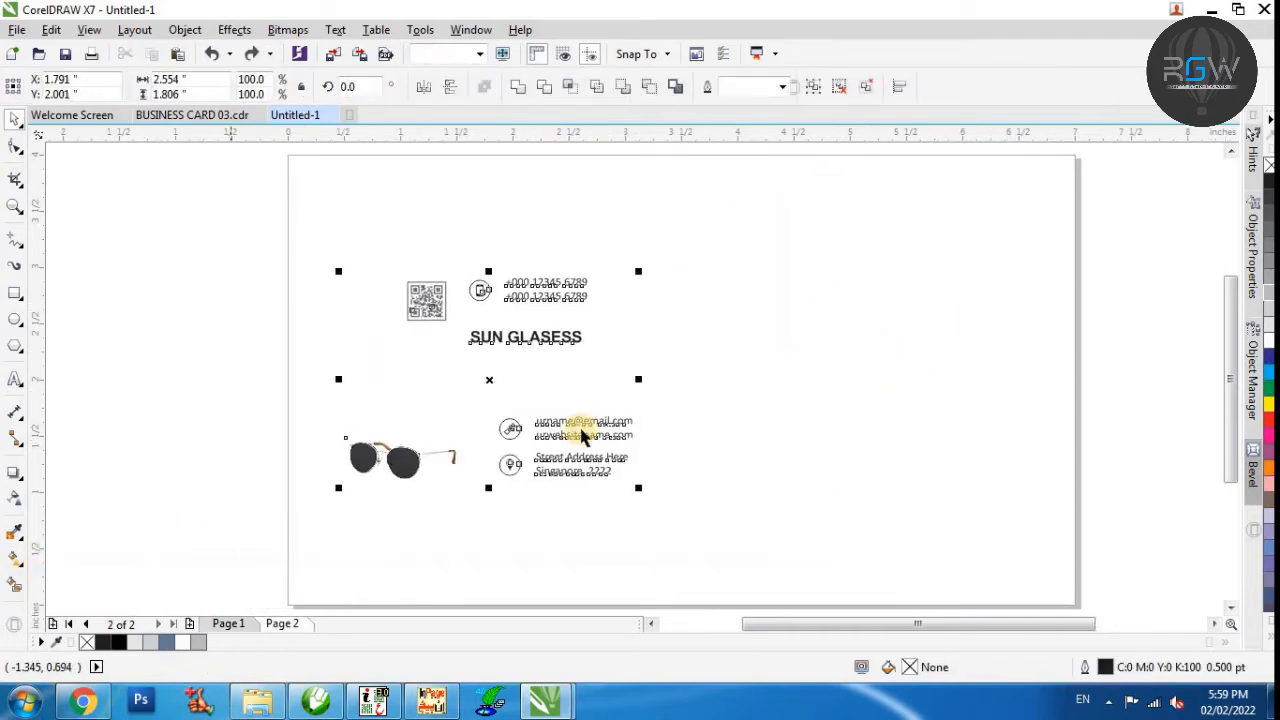
pyautogui.moveTo(614, 425); pyautogui.dragTo(168, 390)
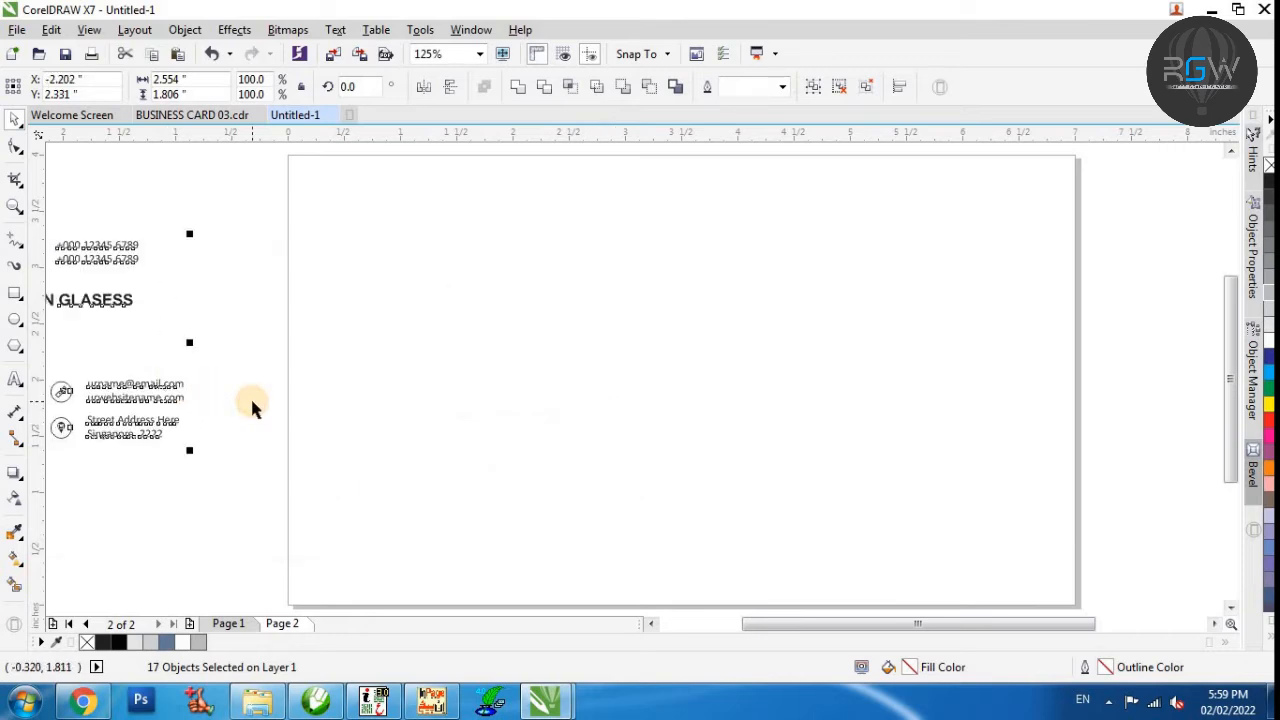
pyautogui.press('pageup')
pyautogui.press('F4')
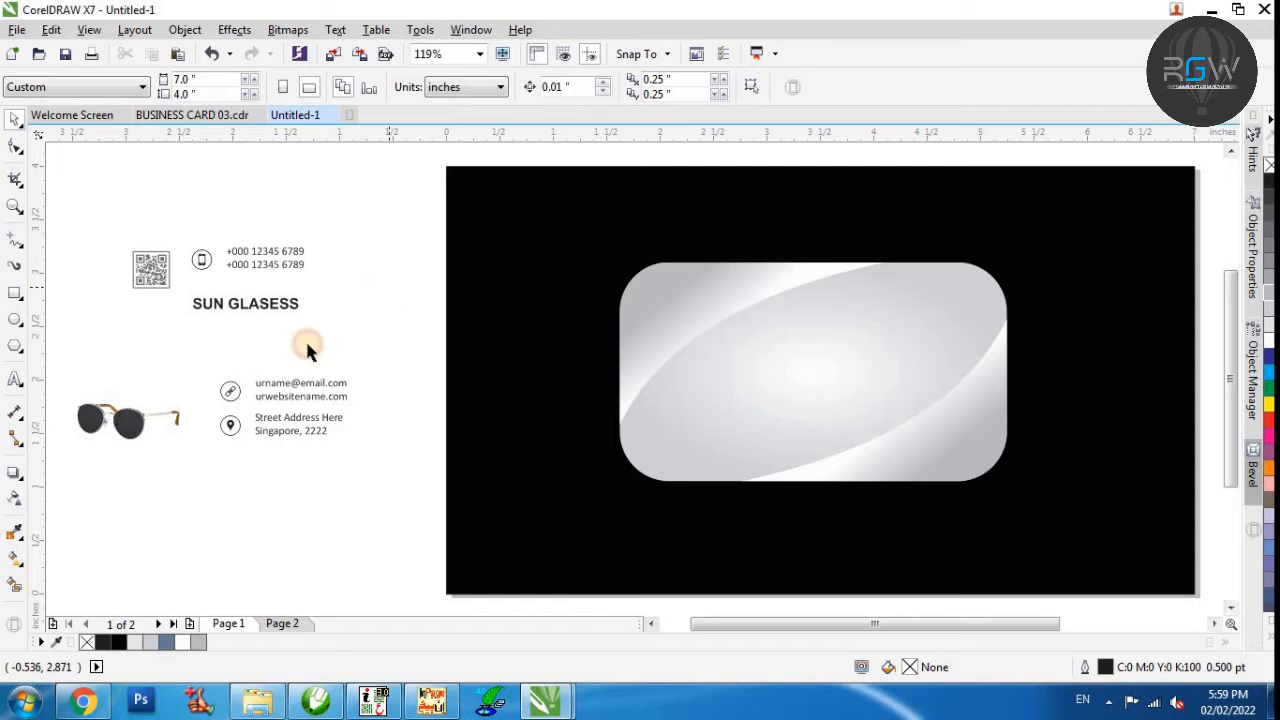
# Place the sunglasses picture in the card's lower-right corner and centre the SUN GLASESS title on the card.
pyautogui.moveTo(133, 422); pyautogui.dragTo(932, 442)
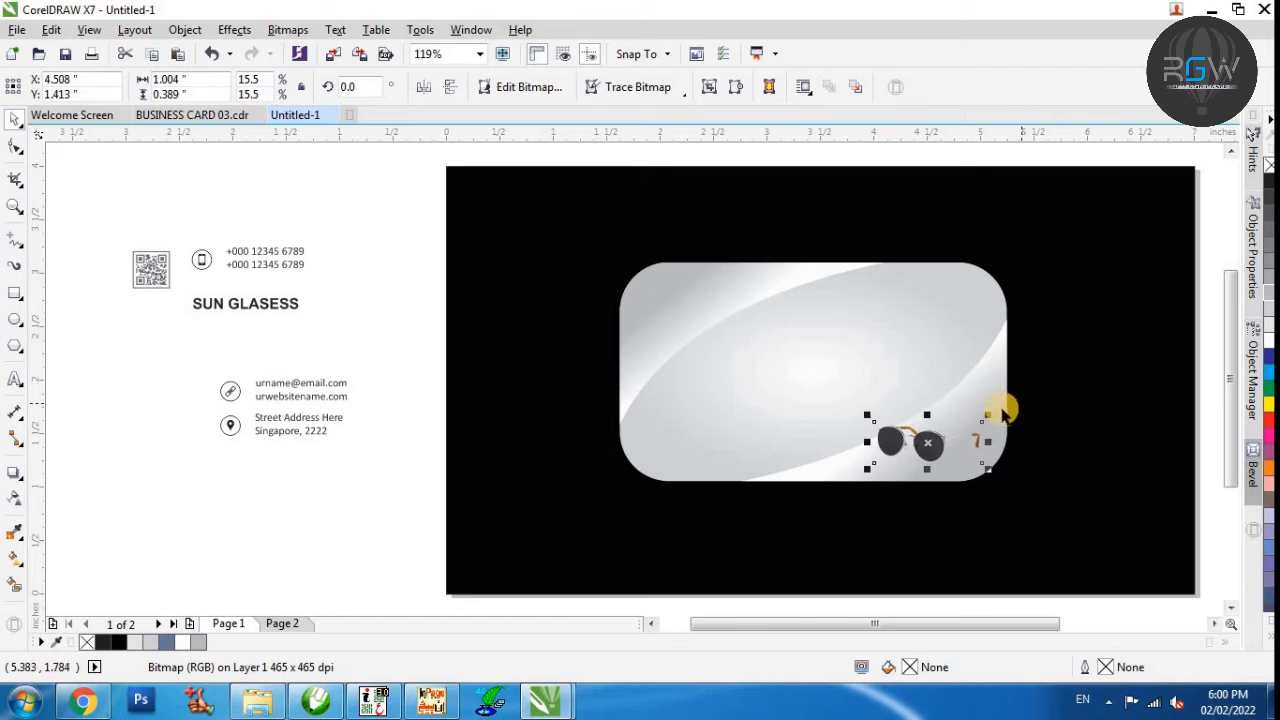
pyautogui.click(352, 237)
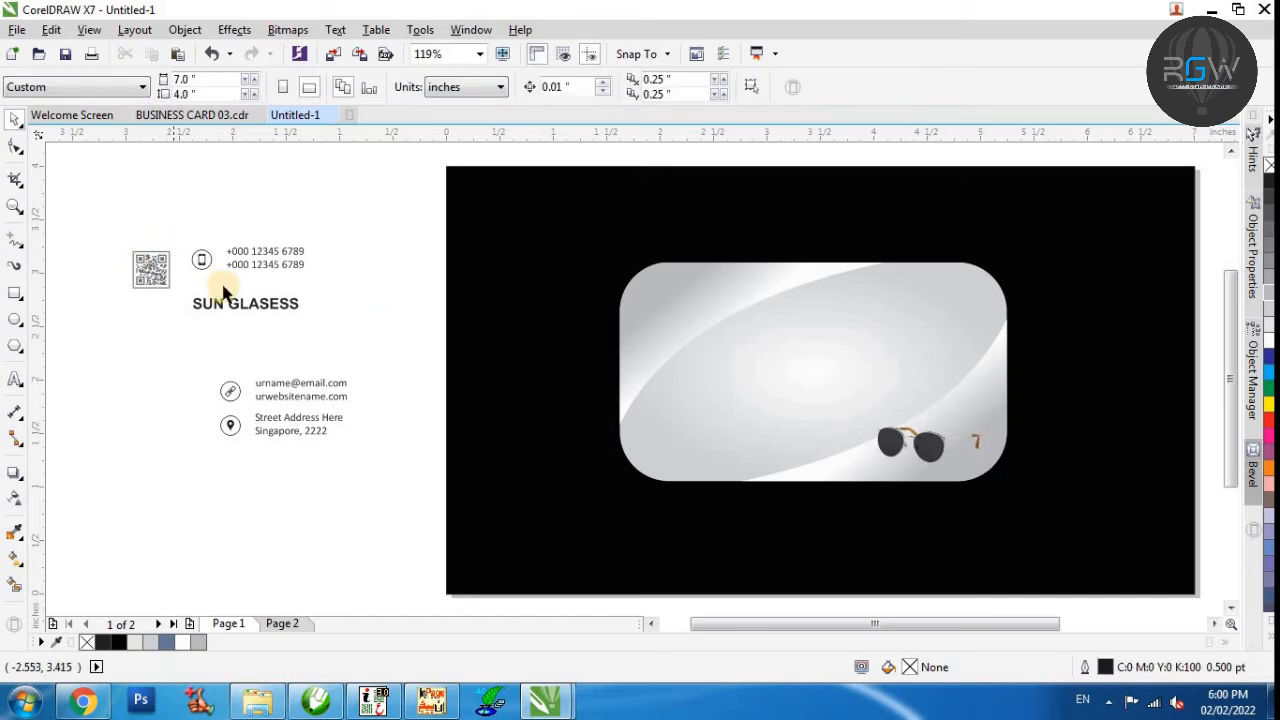
pyautogui.moveTo(224, 292); pyautogui.dragTo(809, 372)
pyautogui.keyDown('shift'); pyautogui.click(886, 344); pyautogui.keyUp('shift')
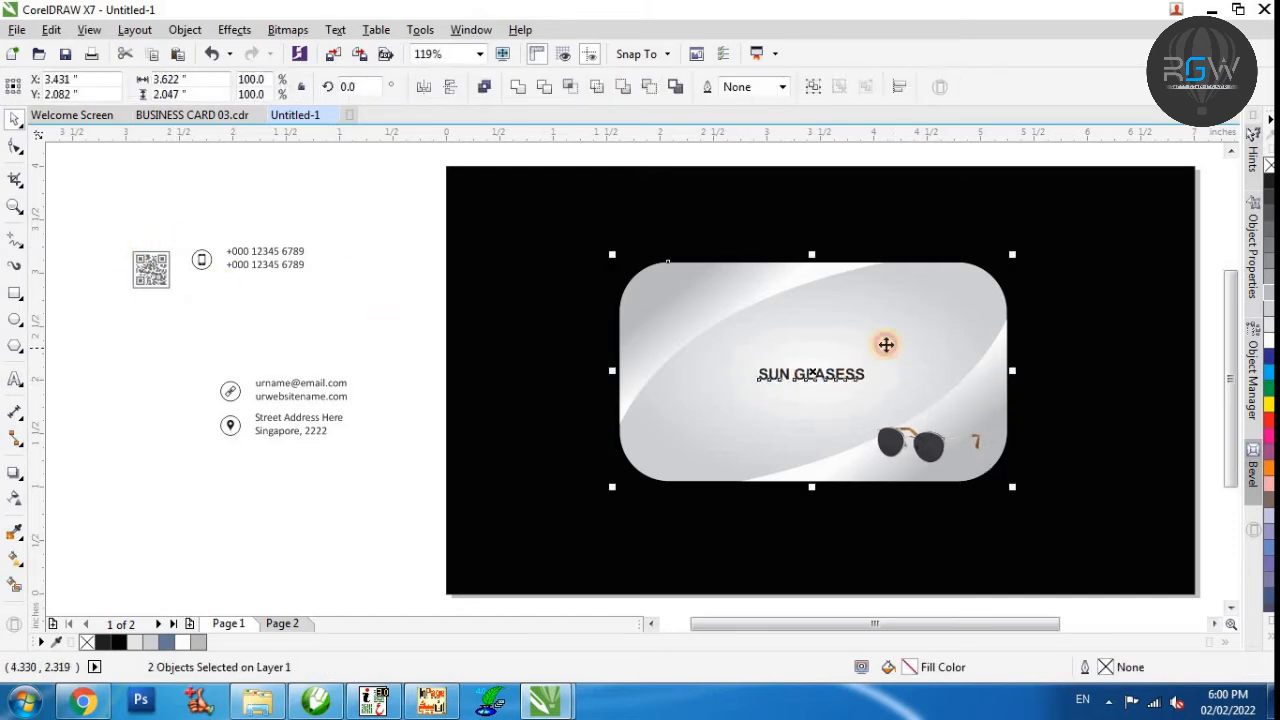
pyautogui.press('c')
pyautogui.press('e')
pyautogui.click(364, 343)
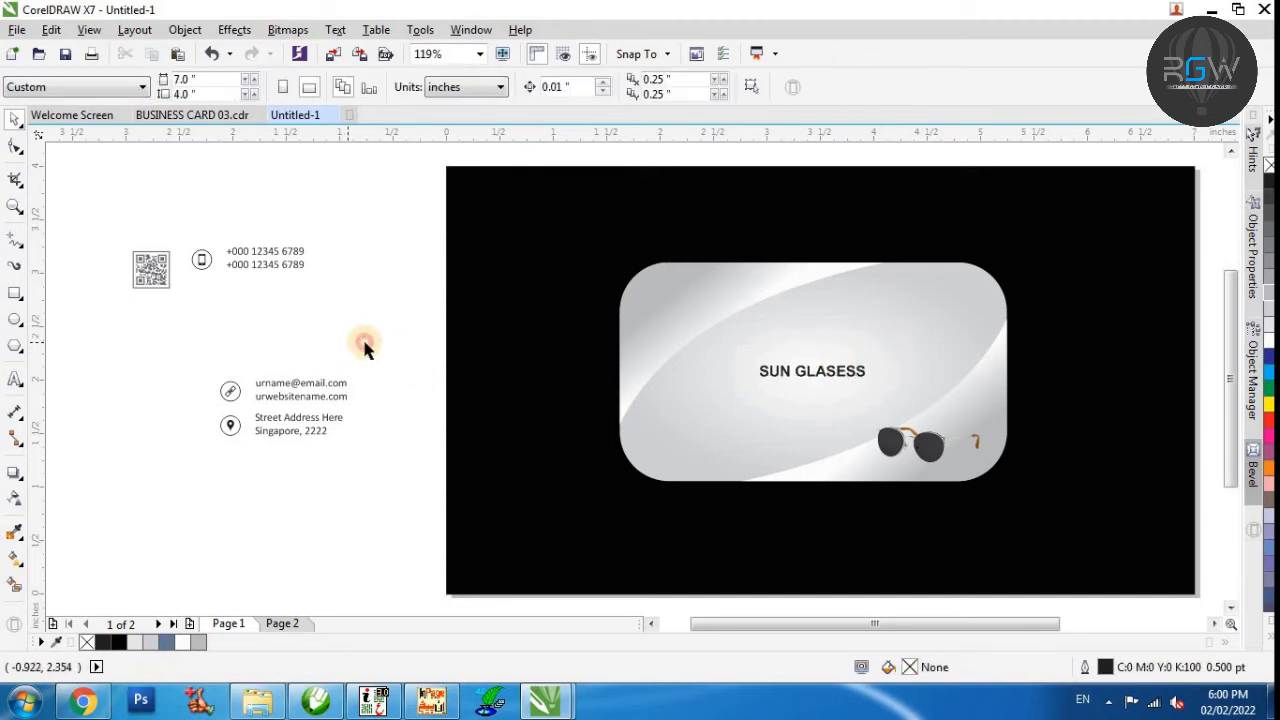
# Move the web and address block to the card's lower-left area and align its bottom to a horizontal guideline at about 1.24 in.
pyautogui.moveTo(389, 352); pyautogui.dragTo(188, 452)
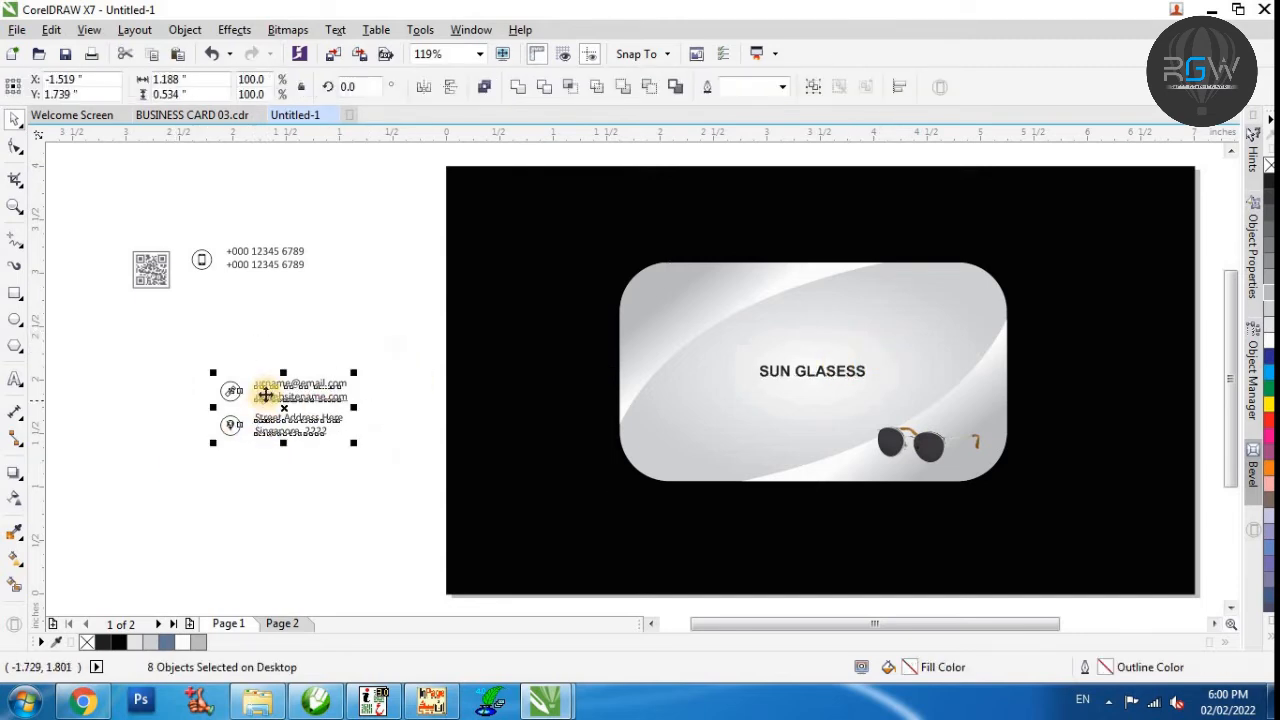
pyautogui.moveTo(270, 386); pyautogui.dragTo(708, 408)
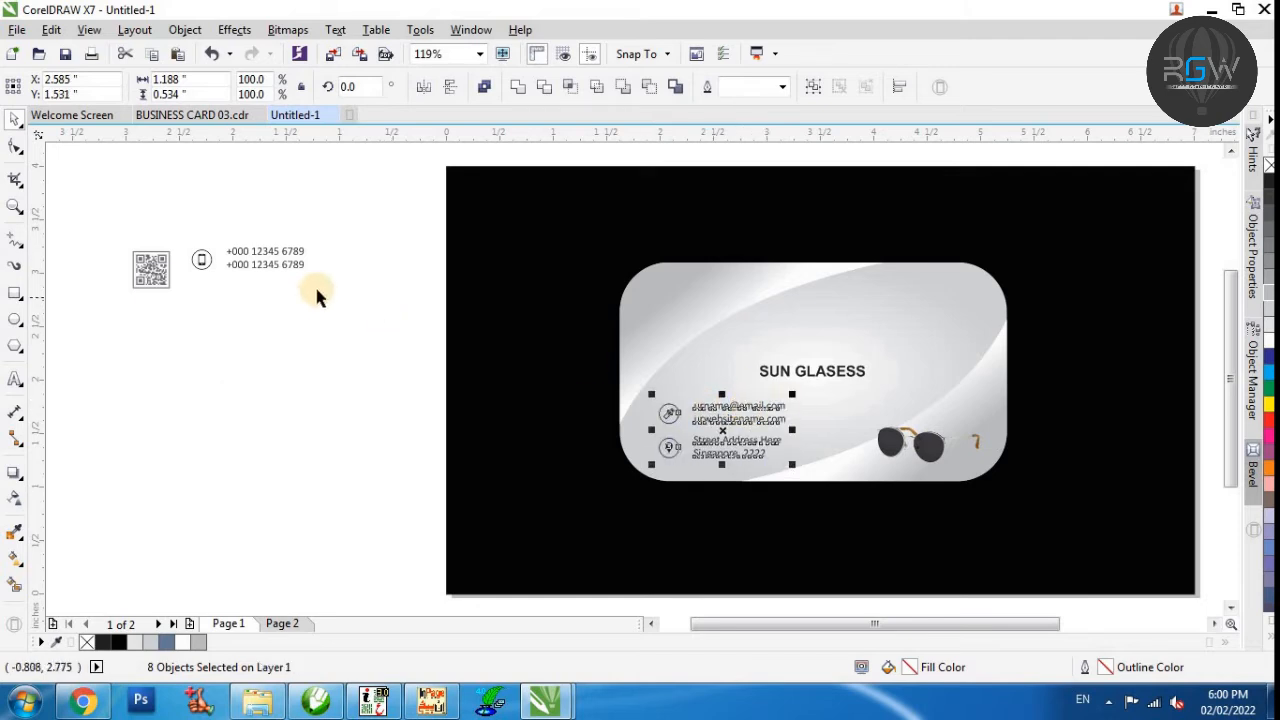
pyautogui.click(598, 157)
pyautogui.moveTo(622, 134); pyautogui.dragTo(617, 466)
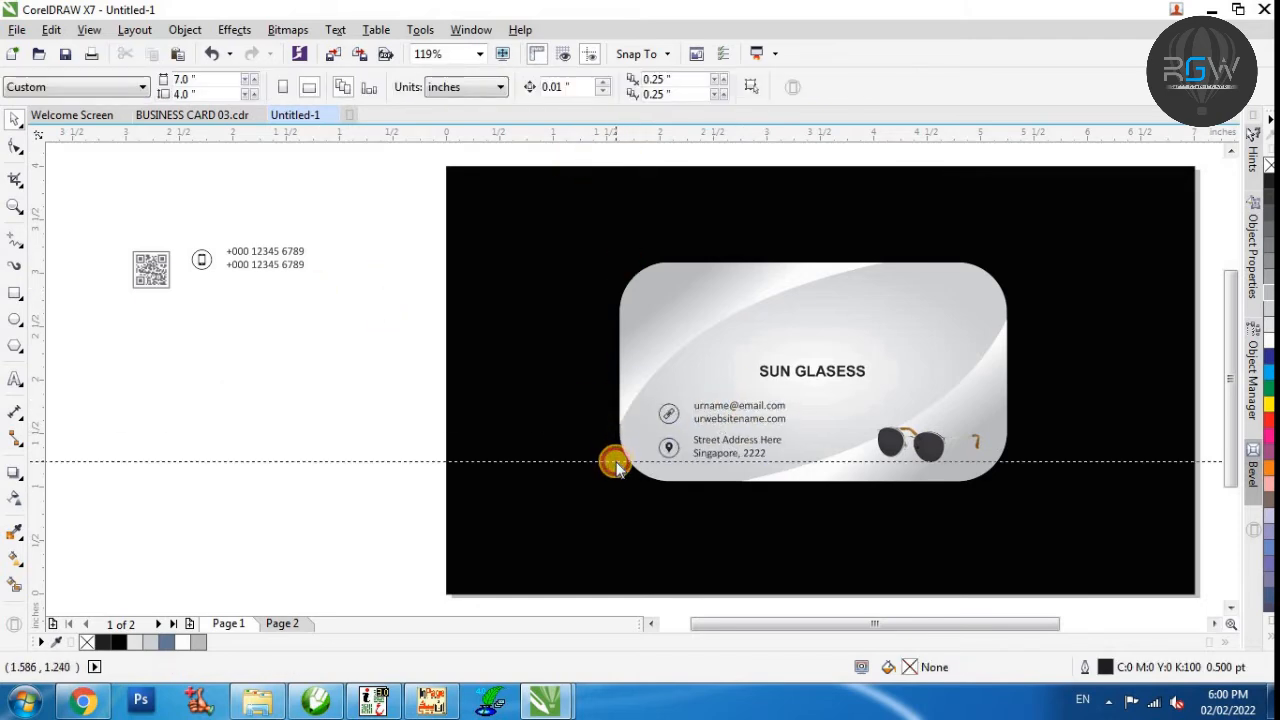
pyautogui.moveTo(516, 386); pyautogui.dragTo(843, 481)
pyautogui.click(328, 215)
# Move the QR code to the card's upper-right corner and group its parts.
pyautogui.moveTo(190, 220); pyautogui.dragTo(100, 306)
pyautogui.moveTo(155, 270); pyautogui.dragTo(953, 320)
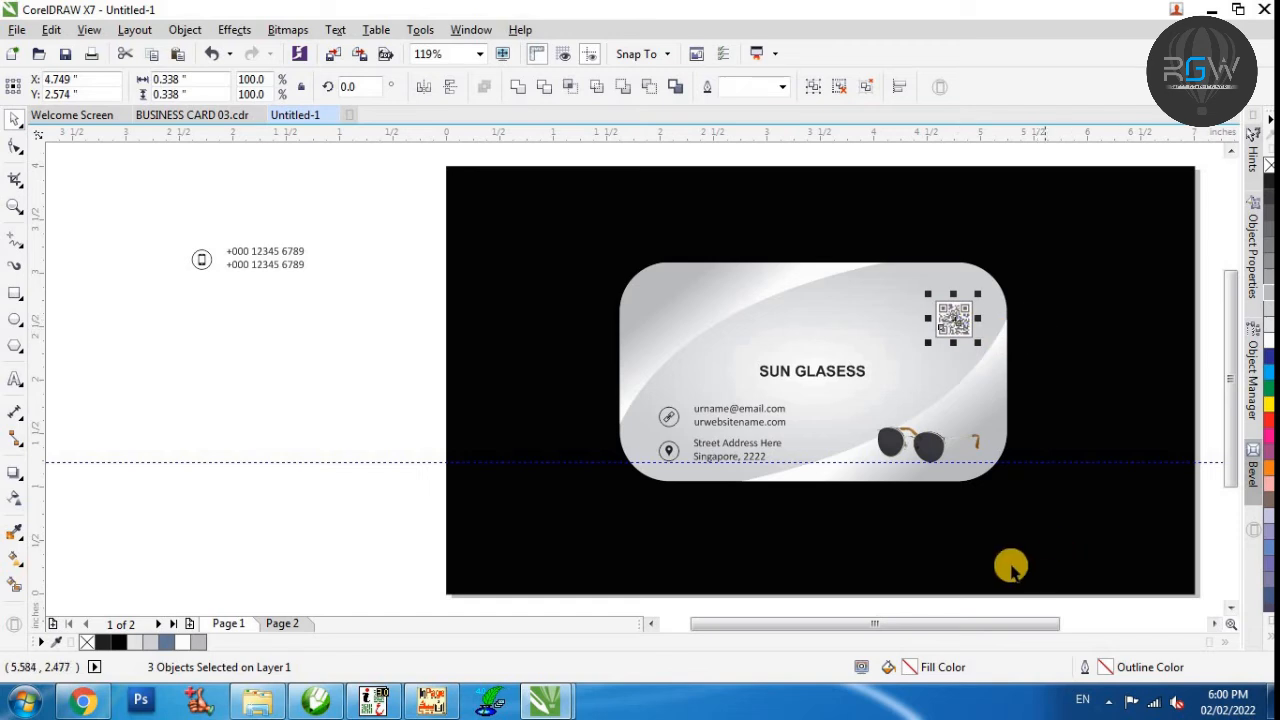
pyautogui.hotkey('ctrl', 'g')
# Nudge the sunglasses picture, then add a vertical guideline at 4.97 in and move the QR code's right edge against it.
pyautogui.click(938, 452)
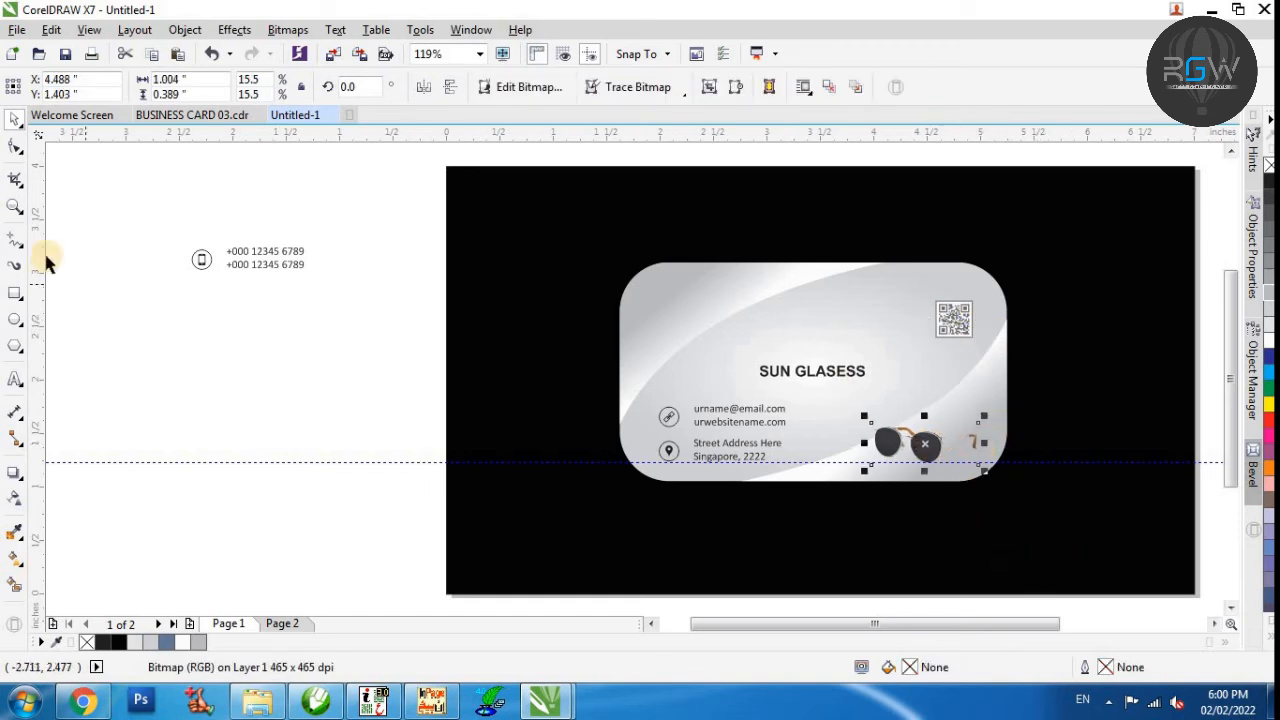
pyautogui.click(977, 386)
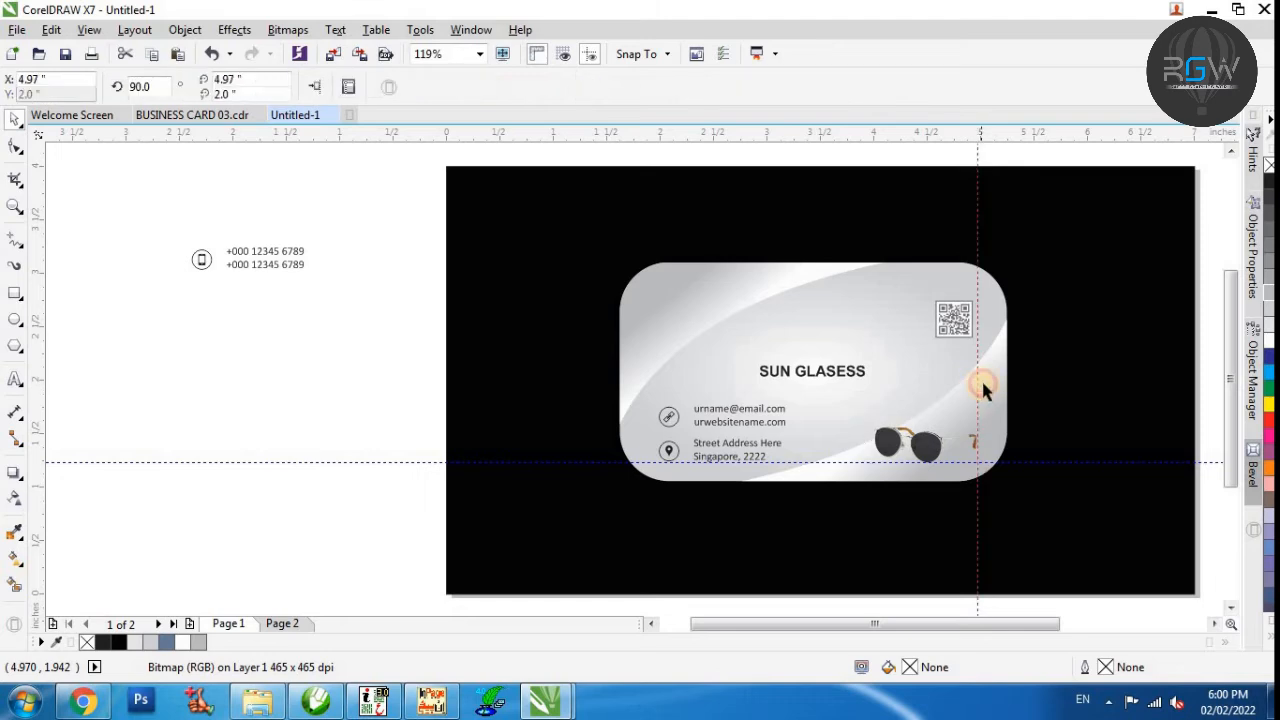
pyautogui.click(955, 318)
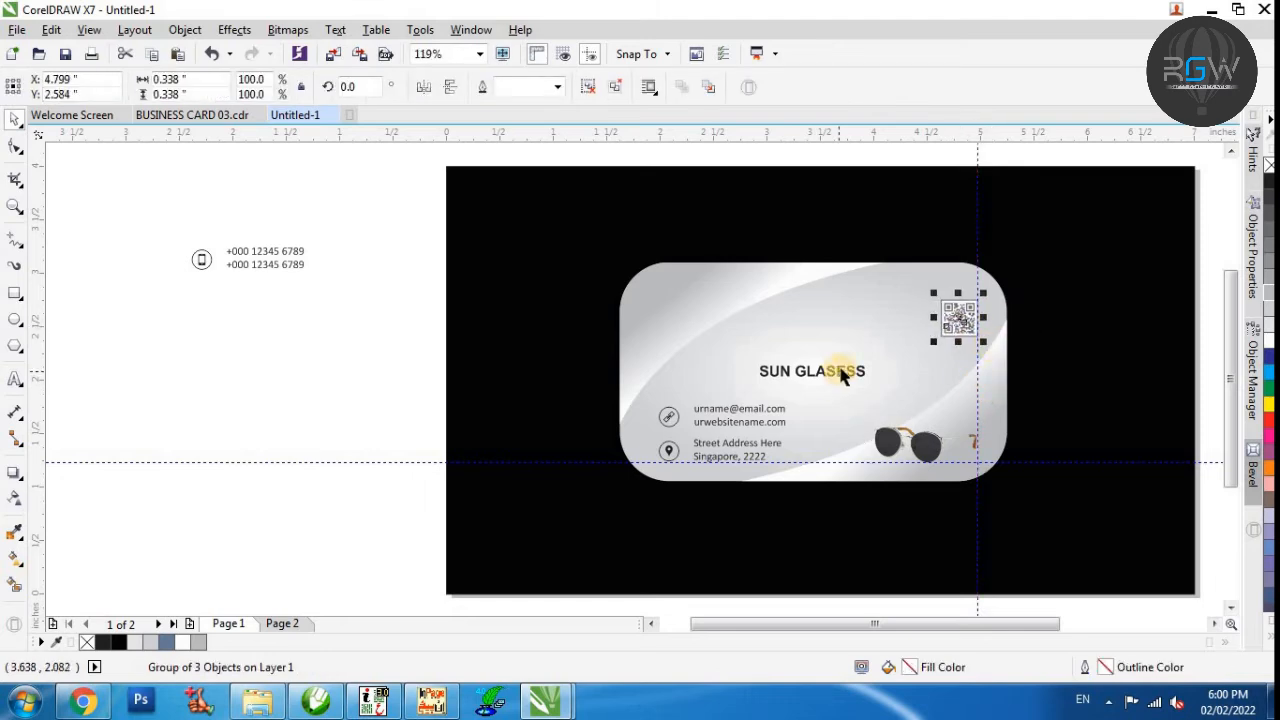
pyautogui.moveTo(357, 200); pyautogui.dragTo(193, 295)
pyautogui.click(318, 240)
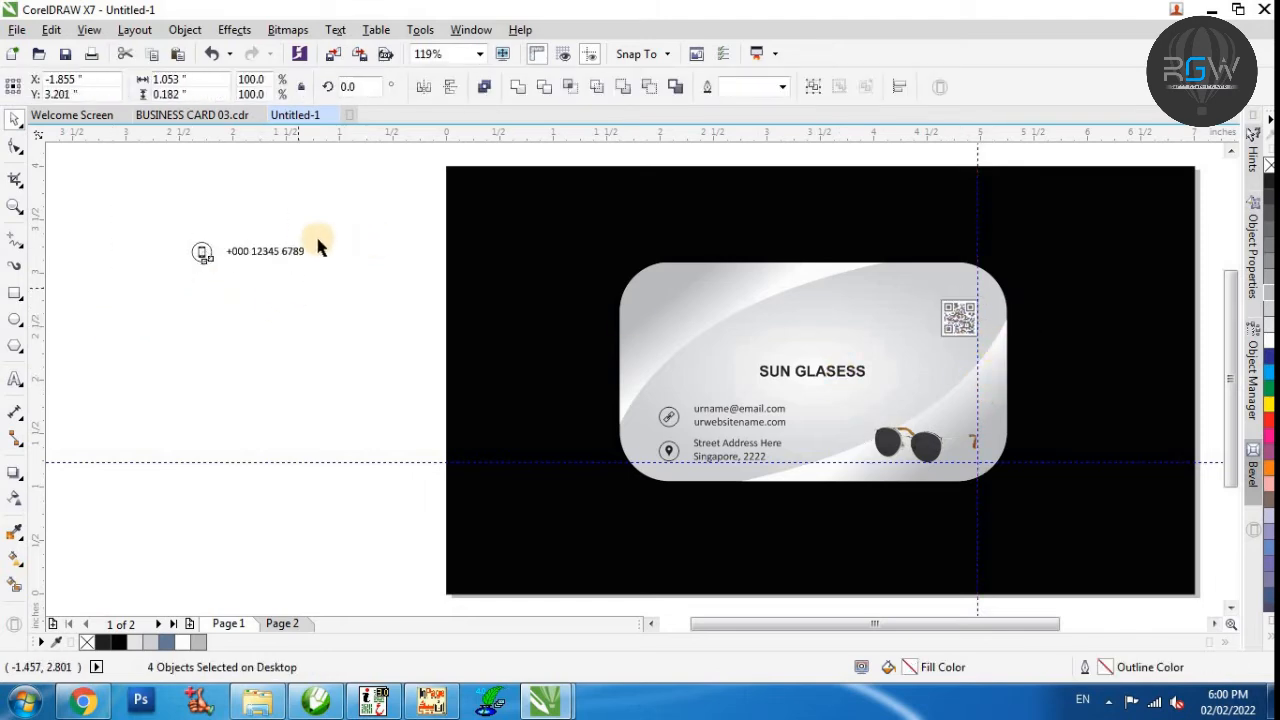
pyautogui.hotkey('ctrl', 'z')
# Group the two phone number lines and move them closer to the phone icon, vertically centred on it.
pyautogui.press('F2')
pyautogui.moveTo(397, 220); pyautogui.dragTo(177, 316)
pyautogui.moveTo(853, 174); pyautogui.dragTo(283, 437)
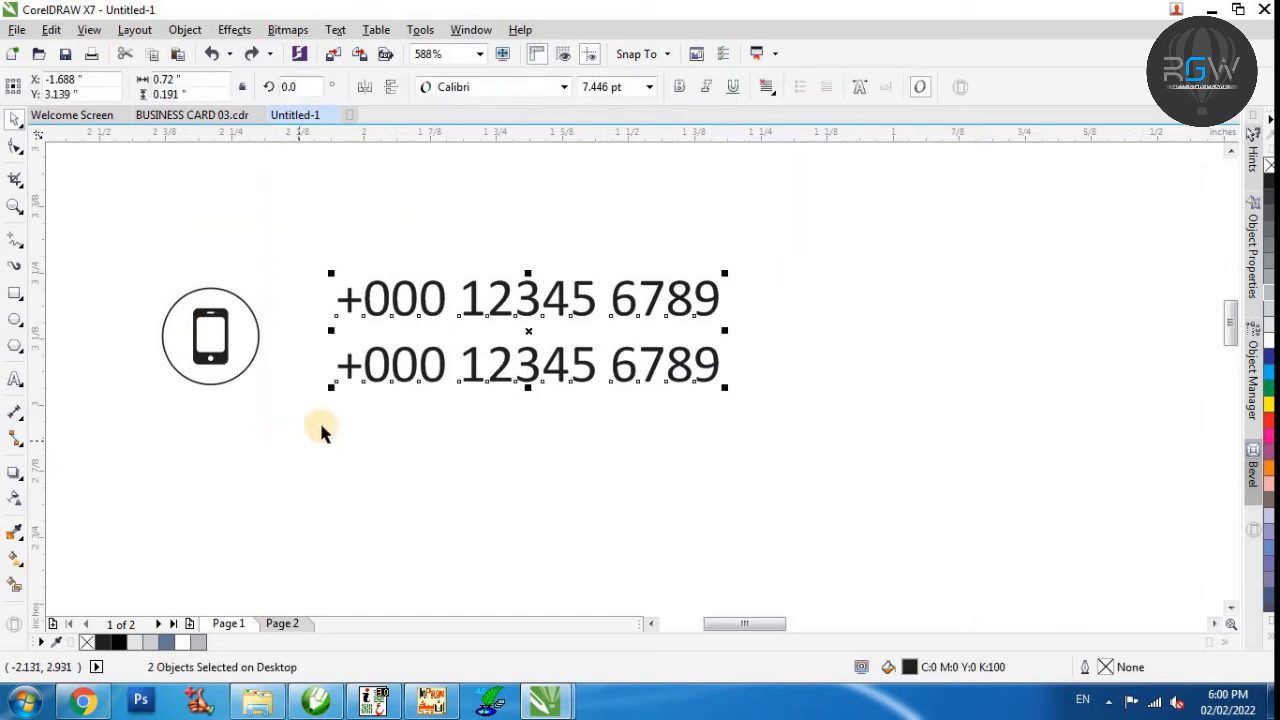
pyautogui.hotkey('ctrl', 'g')
pyautogui.press('Left')
pyautogui.press('Down')
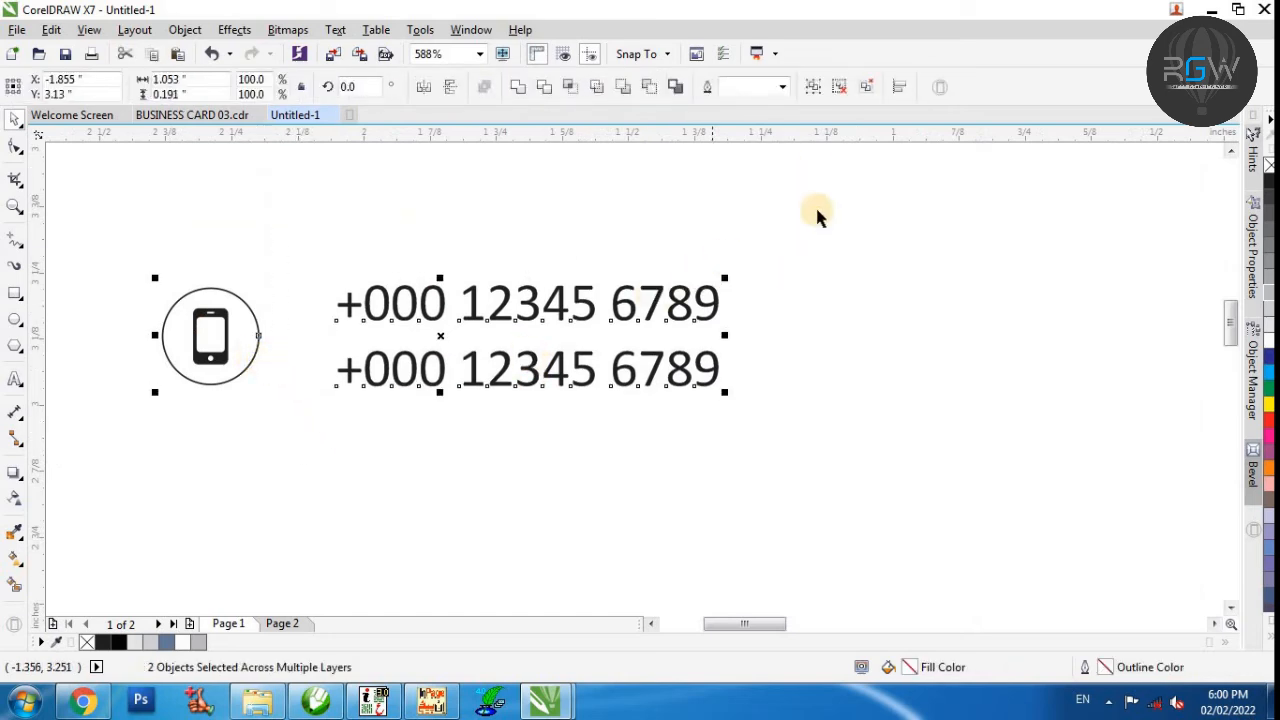
pyautogui.moveTo(857, 200); pyautogui.dragTo(214, 443)
pyautogui.moveTo(931, 200); pyautogui.dragTo(114, 491)
# Move the phone icon and numbers to the card's upper-left corner and nudge them slightly inward from the left edge.
pyautogui.press('F4')
pyautogui.moveTo(219, 248); pyautogui.dragTo(684, 289)
pyautogui.moveTo(860, 225); pyautogui.dragTo(414, 491)
pyautogui.scroll(2, 640, 330)
pyautogui.press('Right')
pyautogui.press('Right')
pyautogui.press('Right')
pyautogui.press('Right')
pyautogui.press('Right')
pyautogui.press('Right')
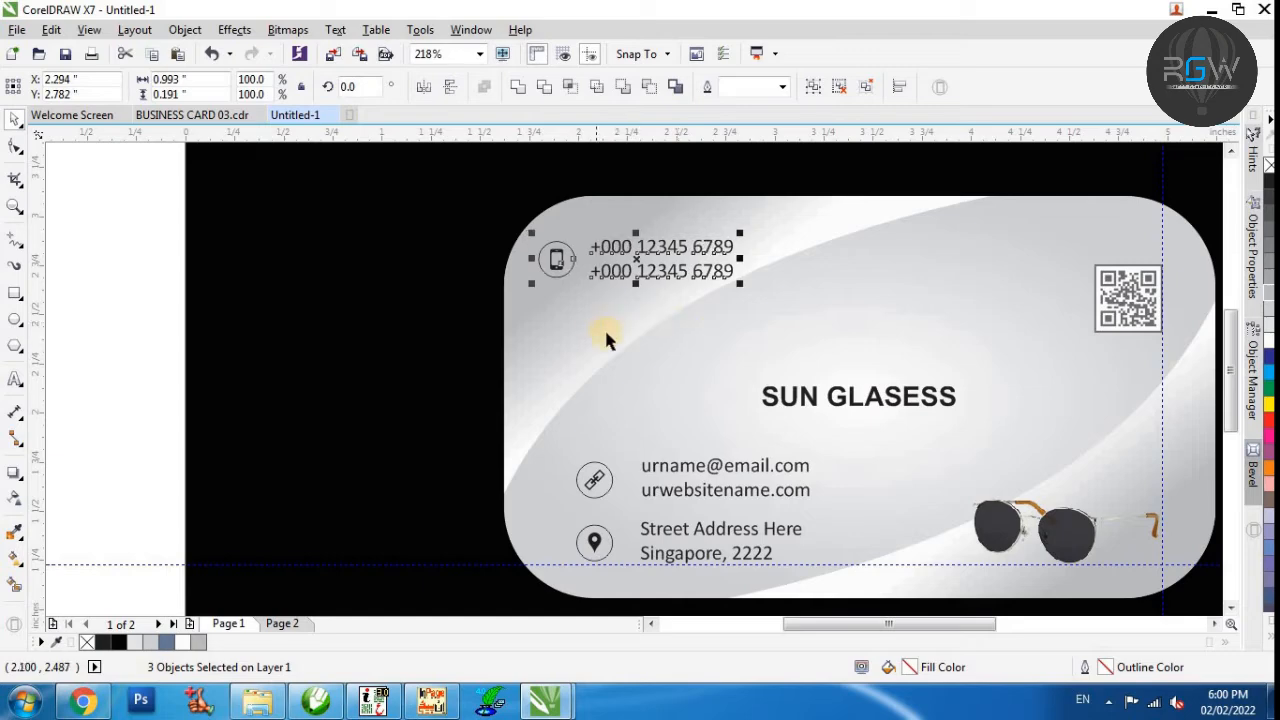
pyautogui.press('Right')
pyautogui.moveTo(842, 216); pyautogui.dragTo(720, 285)
pyautogui.hotkey('ctrl', 'z')
# Align the link and location icons in one column with the phone icon, starting at a vertical guideline at 1.861 in.
pyautogui.moveTo(360, 415); pyautogui.dragTo(657, 574)
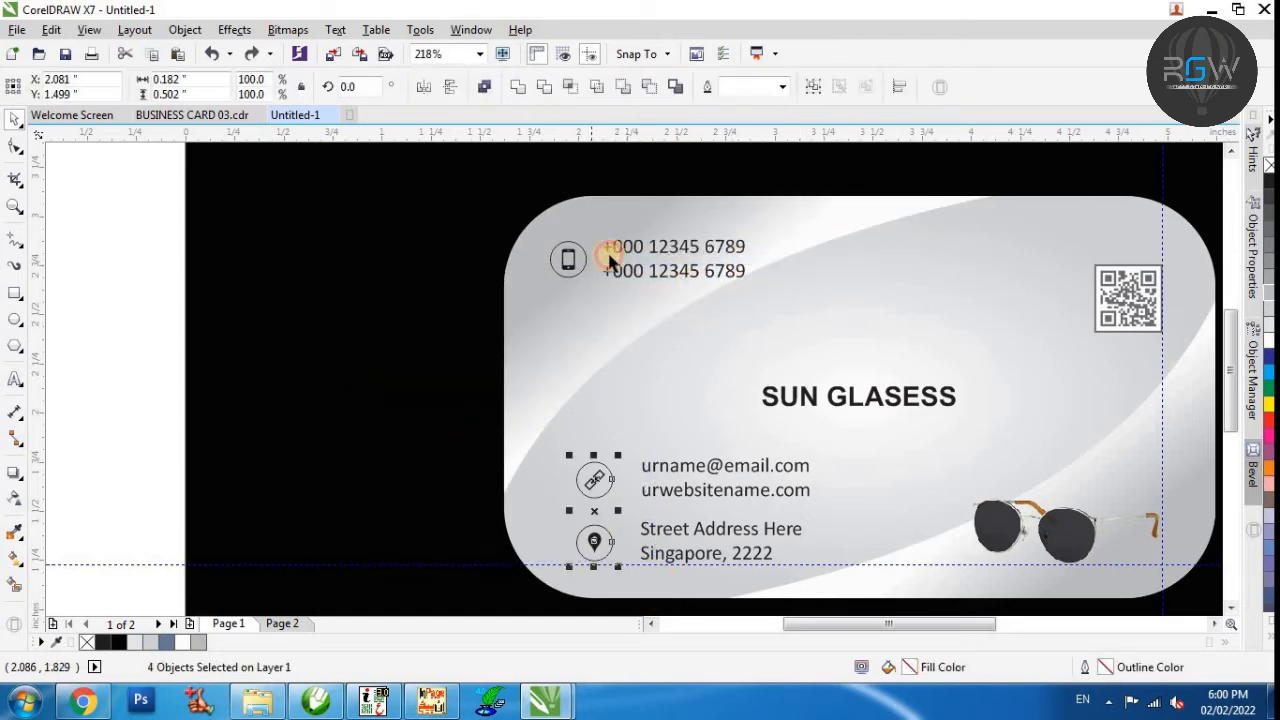
pyautogui.press('c')
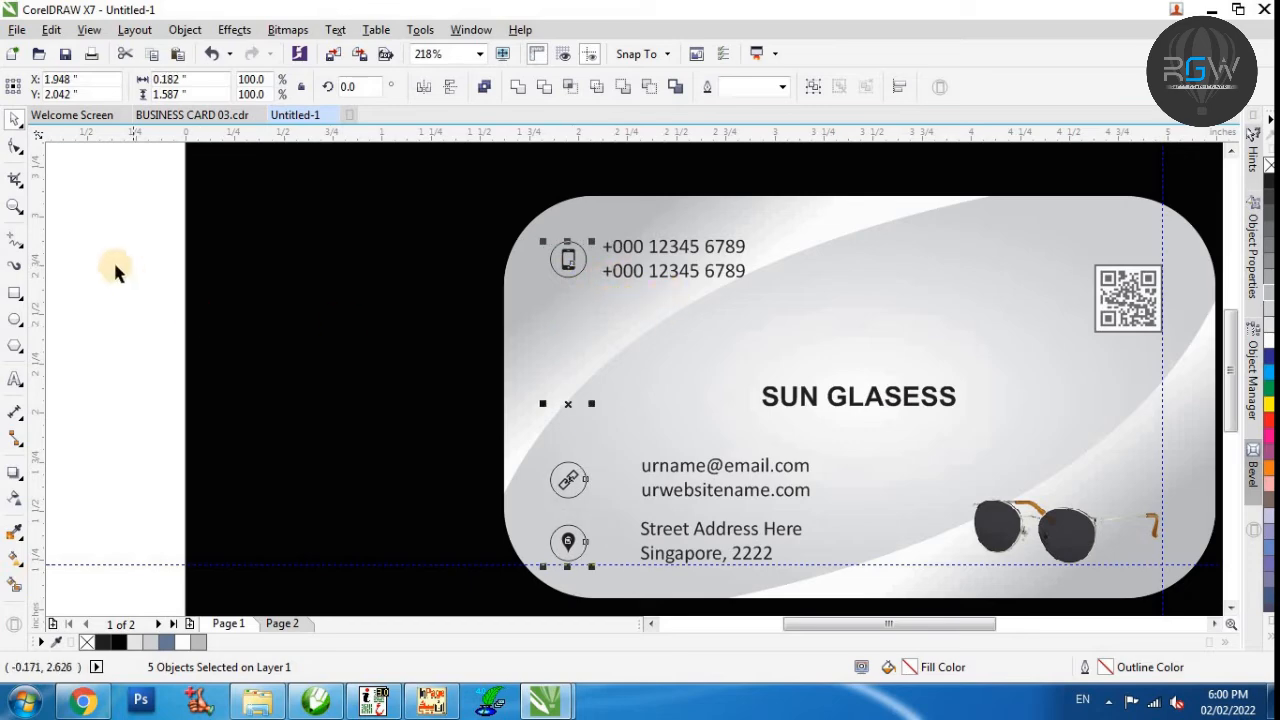
pyautogui.moveTo(37, 242); pyautogui.dragTo(553, 296)
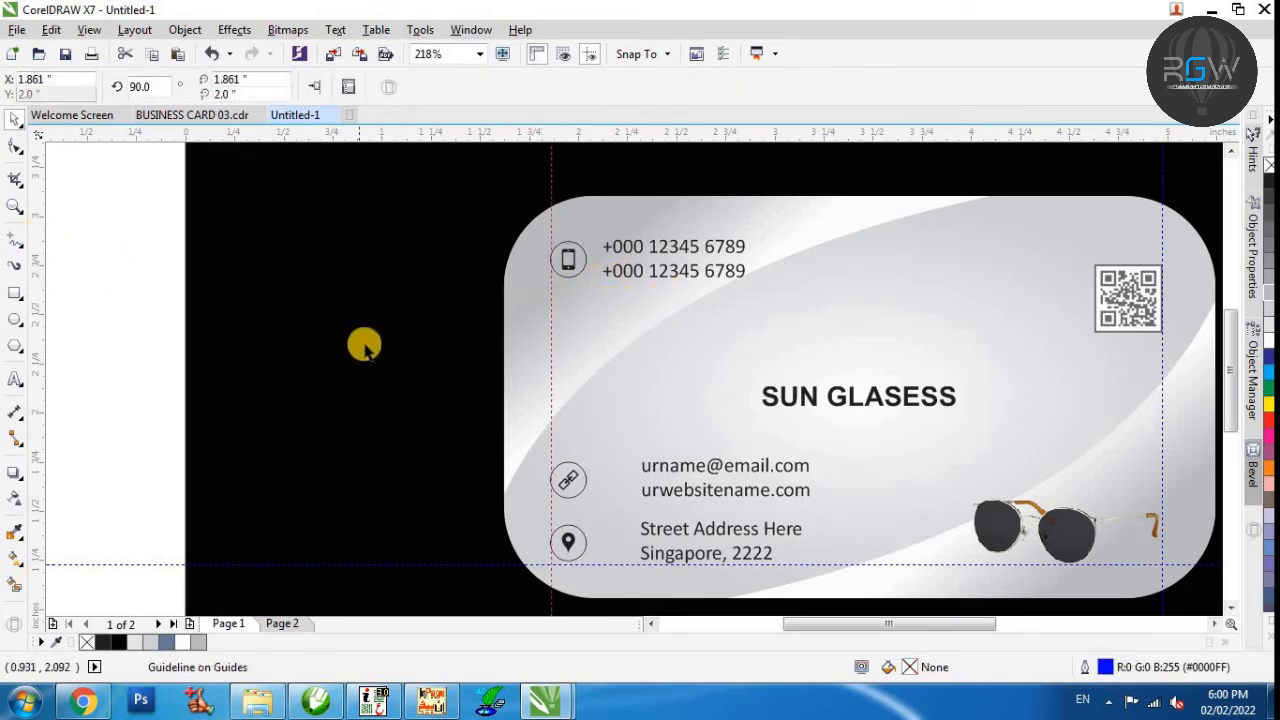
pyautogui.click(370, 215)
pyautogui.moveTo(370, 215); pyautogui.dragTo(615, 582)
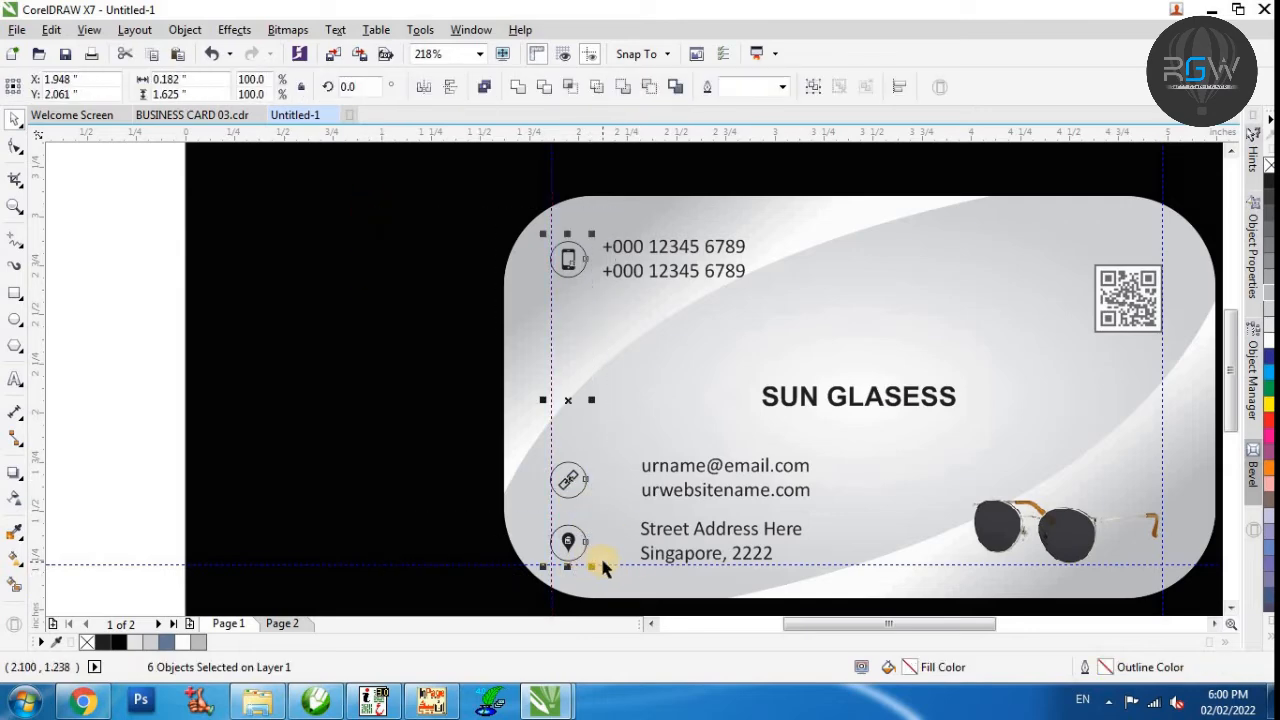
pyautogui.press('Right')
# Left-align the email, website and two address lines with the phone number lines.
pyautogui.click(680, 465)
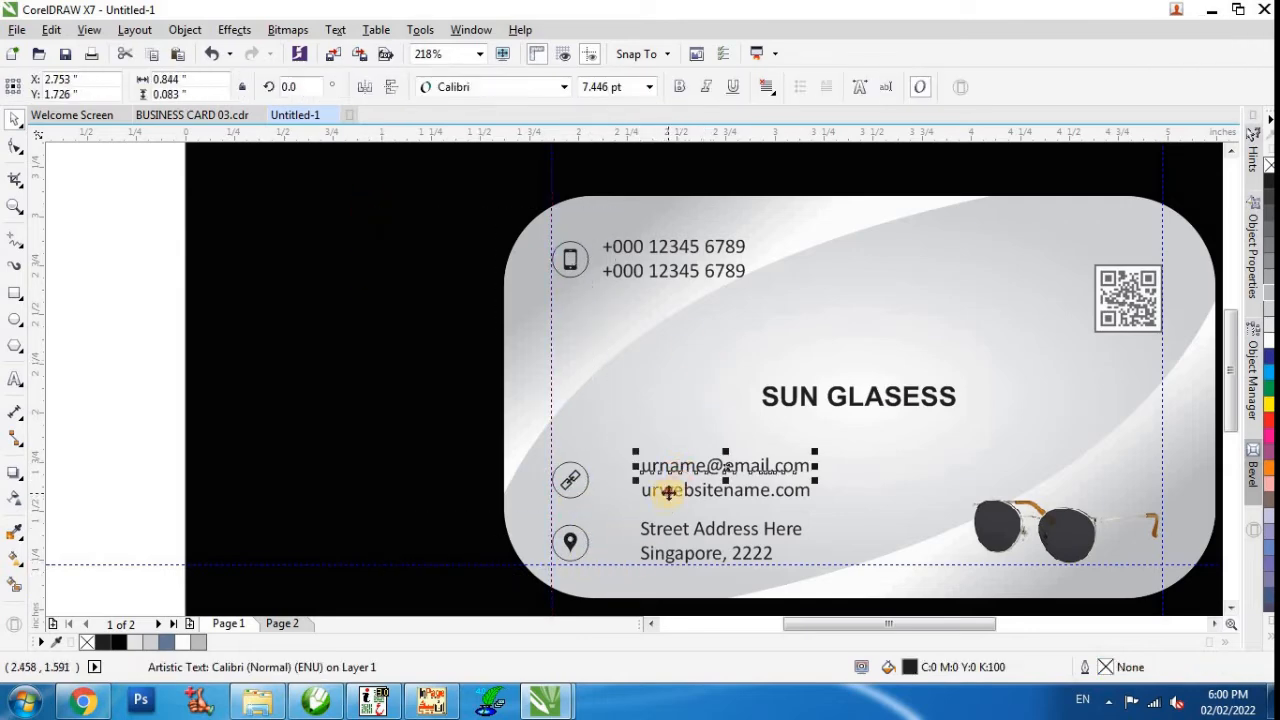
pyautogui.keyDown('shift'); pyautogui.click(669, 490); pyautogui.keyUp('shift')
pyautogui.keyDown('shift'); pyautogui.click(652, 530); pyautogui.keyUp('shift')
pyautogui.keyDown('shift'); pyautogui.click(663, 556); pyautogui.keyUp('shift')
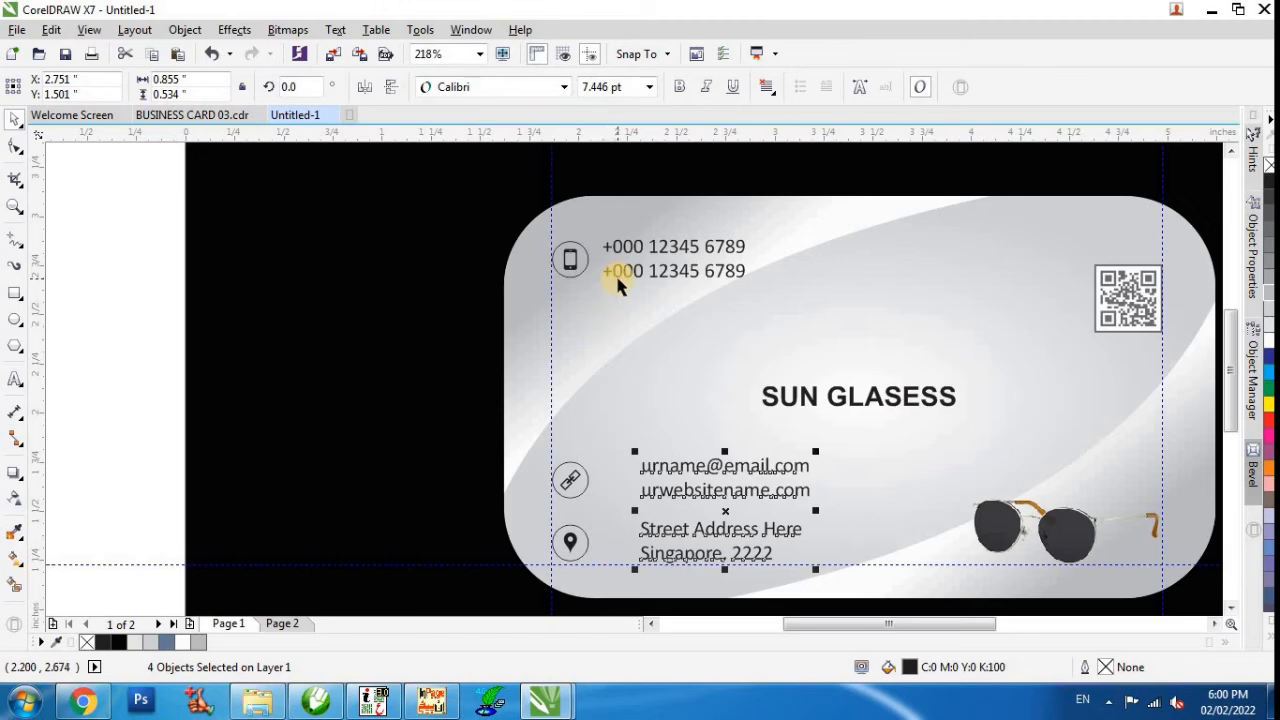
pyautogui.keyDown('shift'); pyautogui.click(617, 285); pyautogui.keyUp('shift')
pyautogui.press('l')
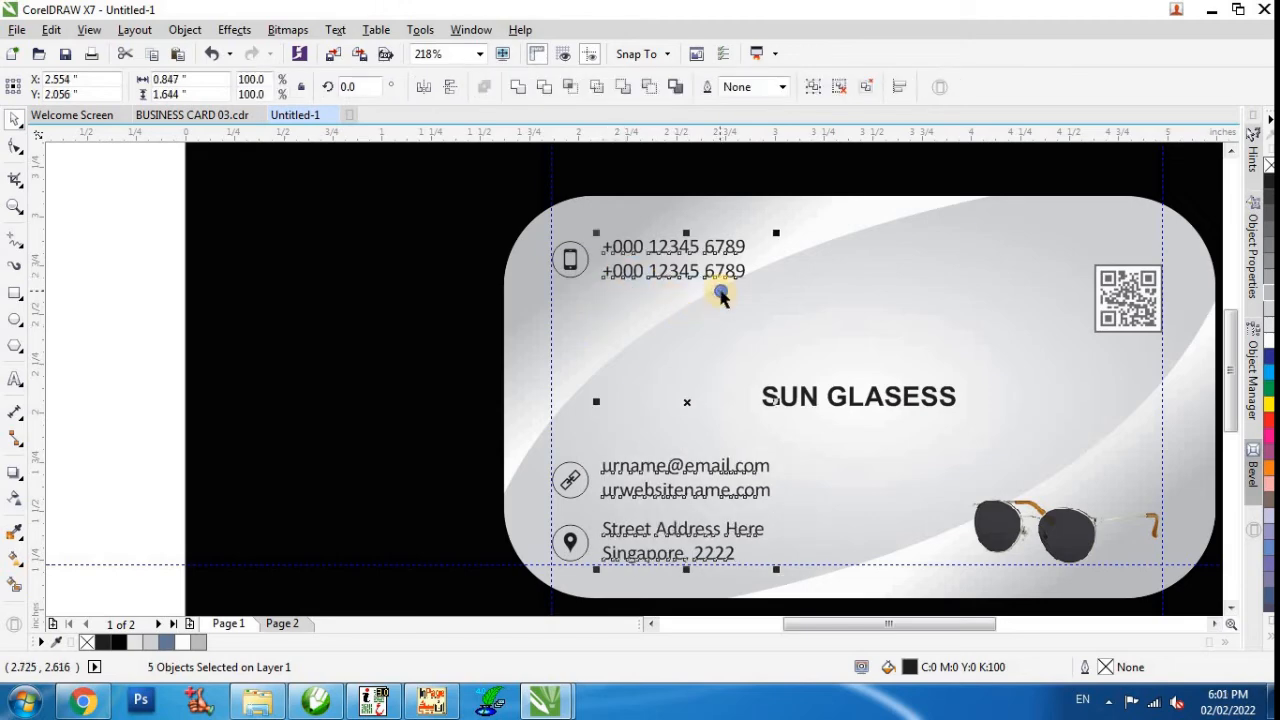
# Nudge the whole column of contact text 0.04 in to the right, away from the icons.
pyautogui.scroll(-3, 721, 291)
pyautogui.moveTo(888, 200); pyautogui.dragTo(444, 500)
pyautogui.scroll(2, 720, 300)
pyautogui.moveTo(761, 163); pyautogui.dragTo(572, 483)
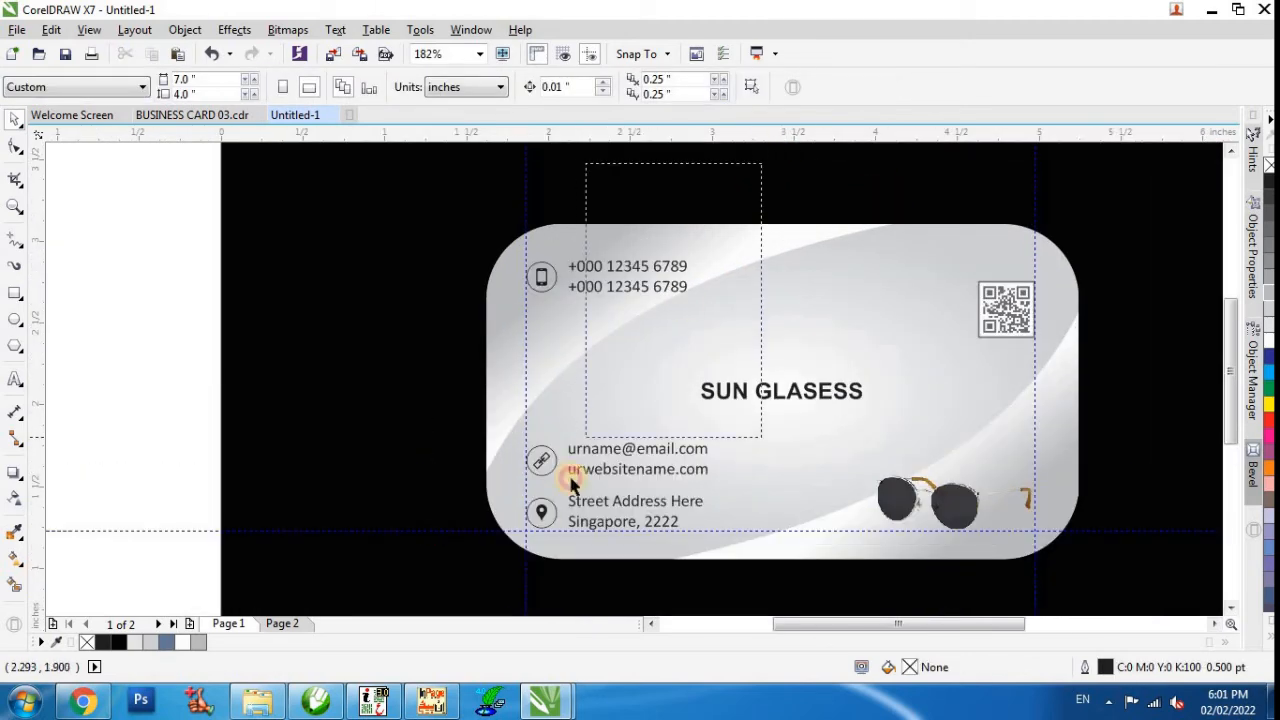
pyautogui.moveTo(555, 557); pyautogui.dragTo(561, 563)
pyautogui.press('Right')
pyautogui.press('Right')
pyautogui.press('Right')
pyautogui.press('Right')
# Enlarge the SUN GLASESS title about its centre to about 14 pt.
pyautogui.click(785, 391)
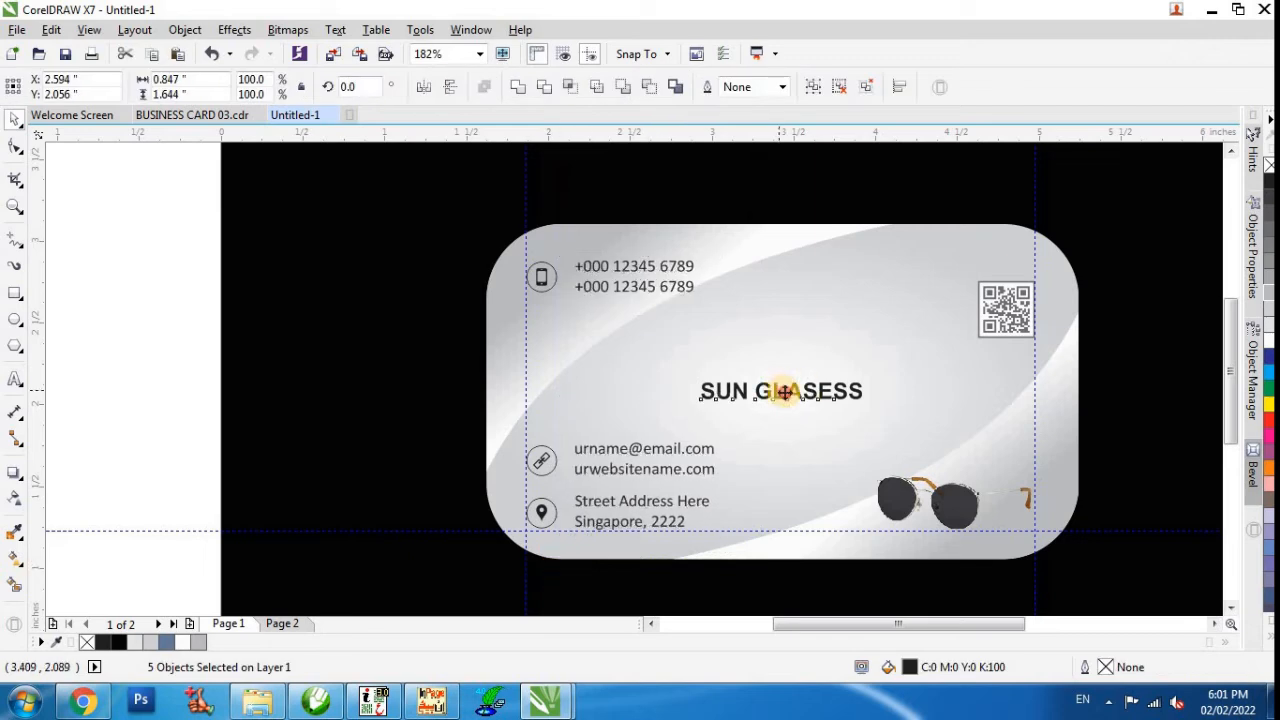
pyautogui.keyDown('shift'); pyautogui.click(897, 381); pyautogui.keyUp('shift')
pyautogui.moveTo(1070, 465); pyautogui.dragTo(1072, 465)
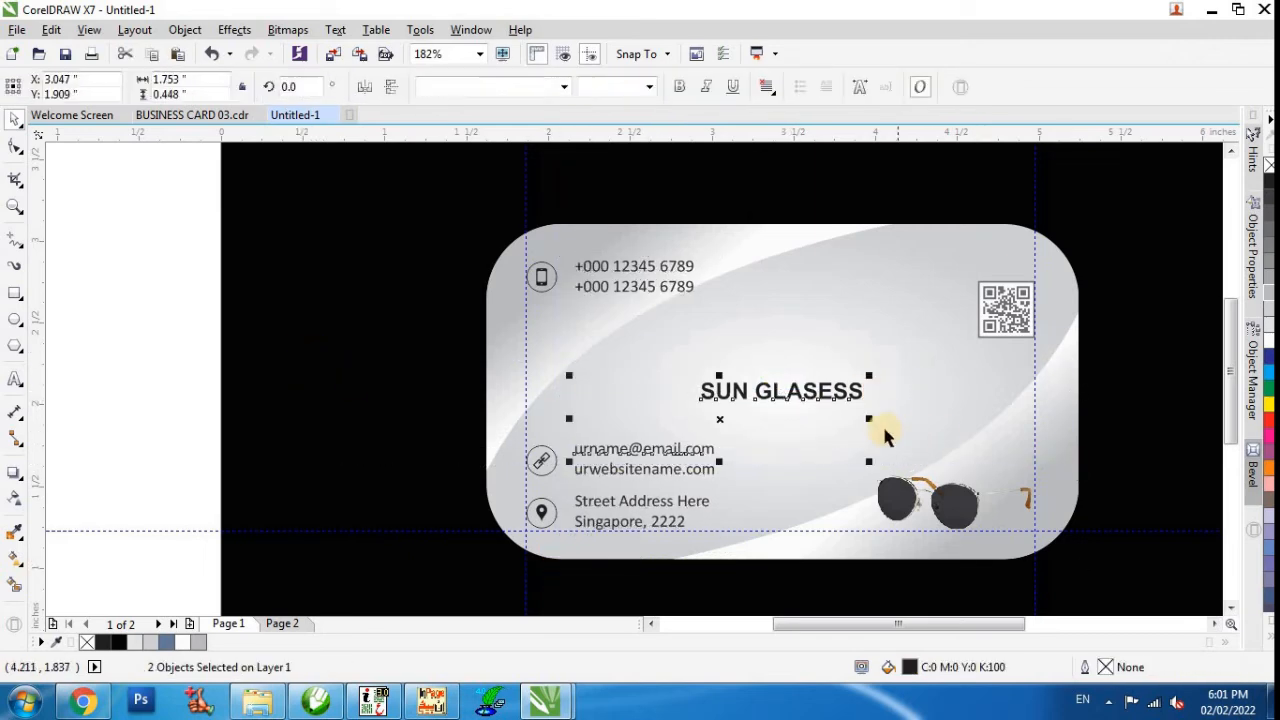
pyautogui.moveTo(391, 343); pyautogui.dragTo(899, 427)
# Scale the phone icon down slightly about its centre and repeat the same scaling on the link and location icons.
pyautogui.moveTo(388, 240); pyautogui.dragTo(568, 328)
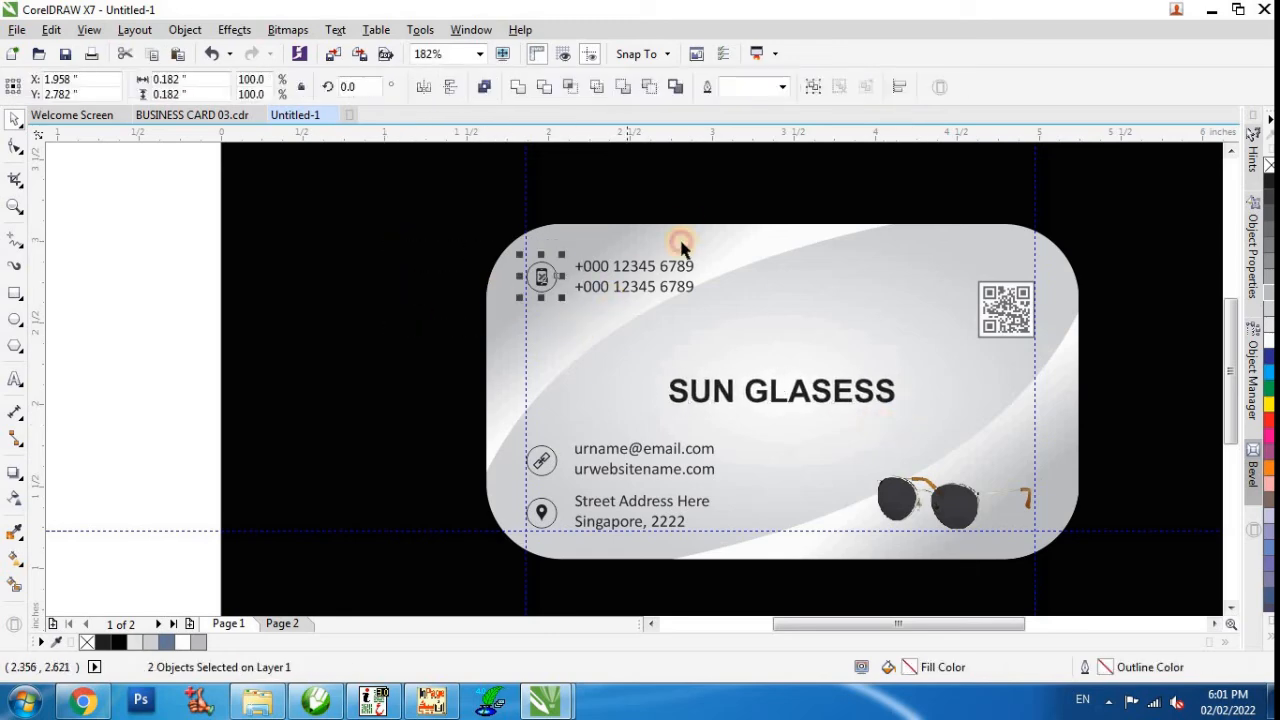
pyautogui.scroll(4, 668, 290)
pyautogui.moveTo(577, 388); pyautogui.dragTo(571, 387)
pyautogui.press('F4')
pyautogui.moveTo(412, 387); pyautogui.dragTo(503, 437)
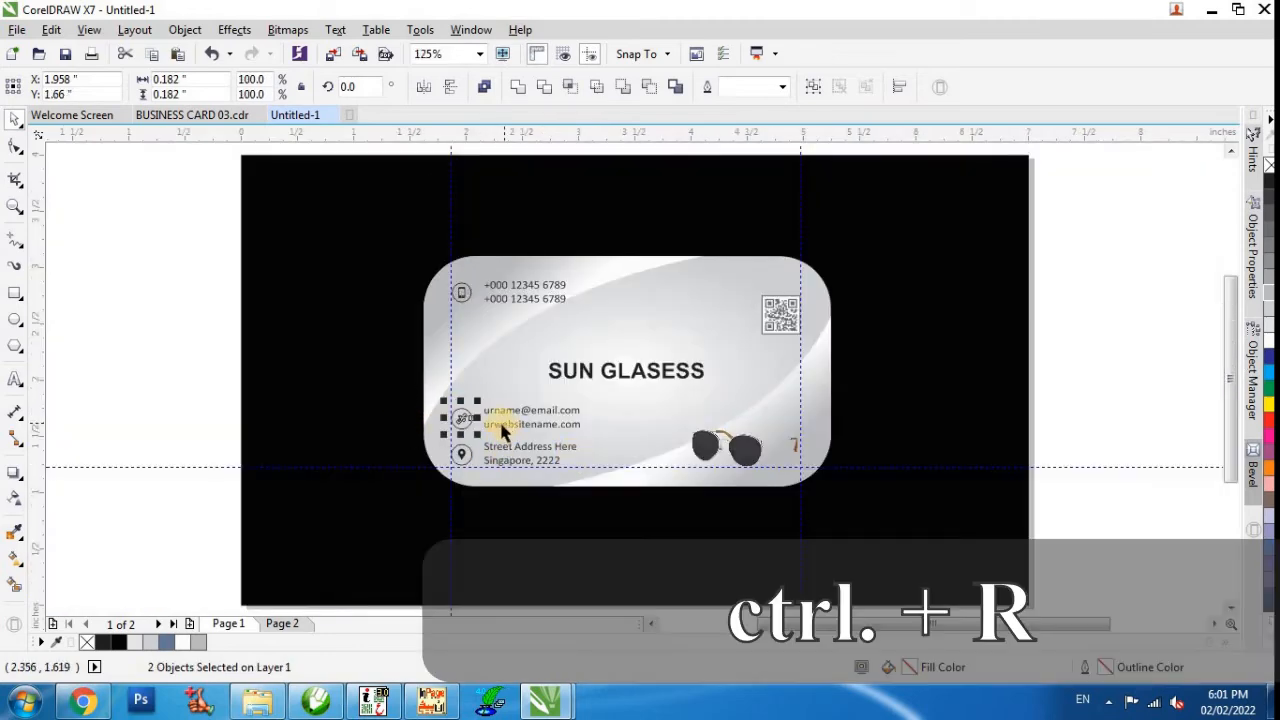
pyautogui.hotkey('ctrl', 'r')
pyautogui.moveTo(386, 438); pyautogui.dragTo(511, 479)
pyautogui.hotkey('ctrl', 'r')
pyautogui.moveTo(348, 385); pyautogui.dragTo(517, 400)
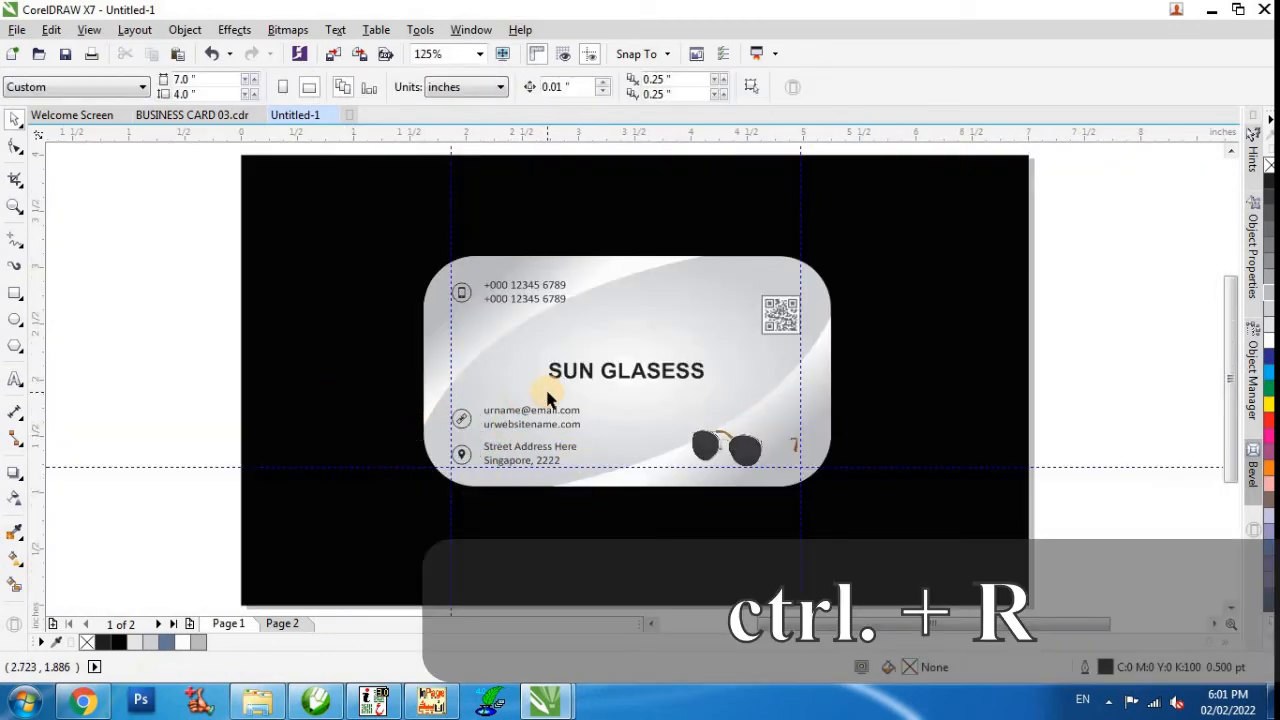
# Fill the SUN GLASESS title with 40% black.
pyautogui.moveTo(924, 208); pyautogui.dragTo(358, 518)
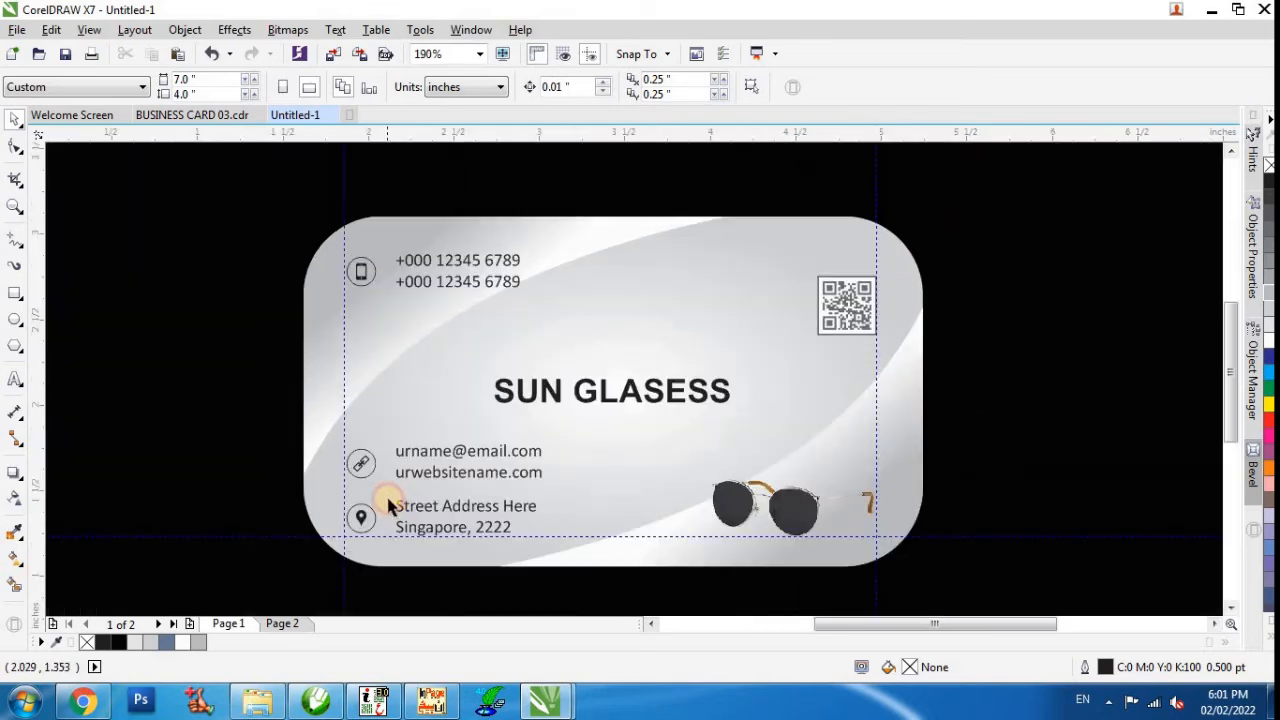
pyautogui.press('z')
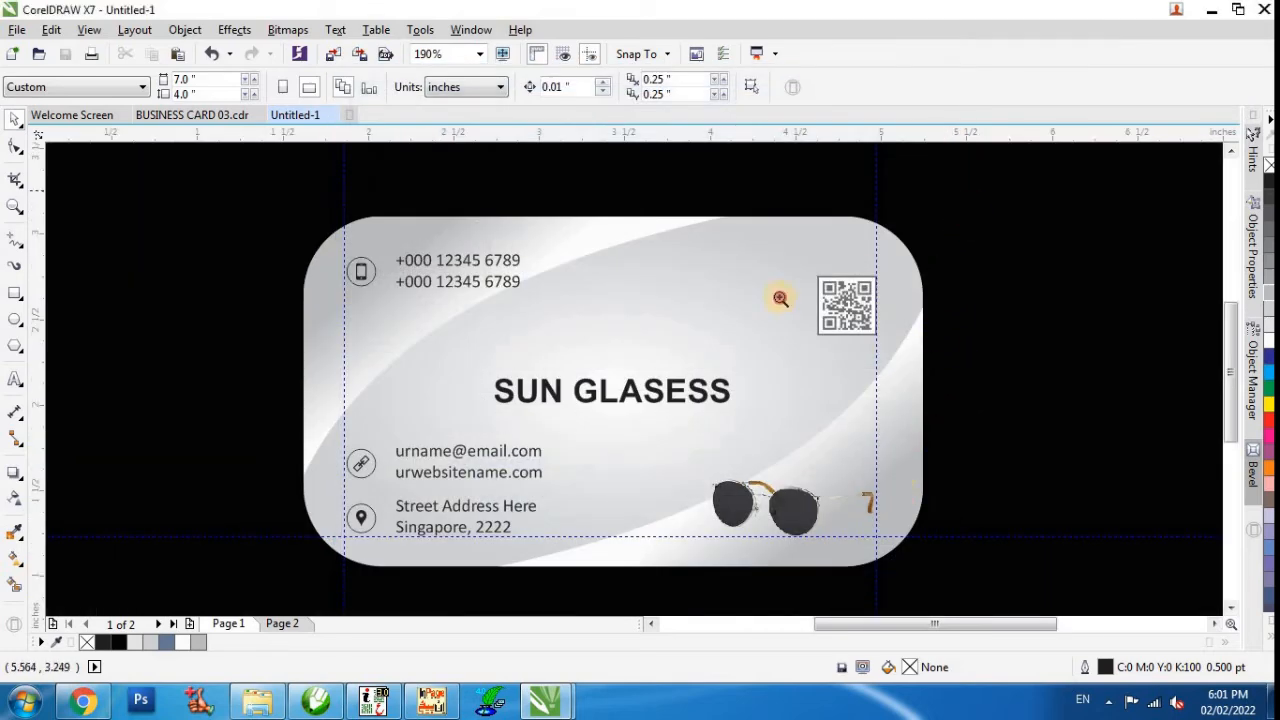
pyautogui.moveTo(977, 190); pyautogui.dragTo(211, 567)
pyautogui.moveTo(211, 567); pyautogui.dragTo(211, 567)
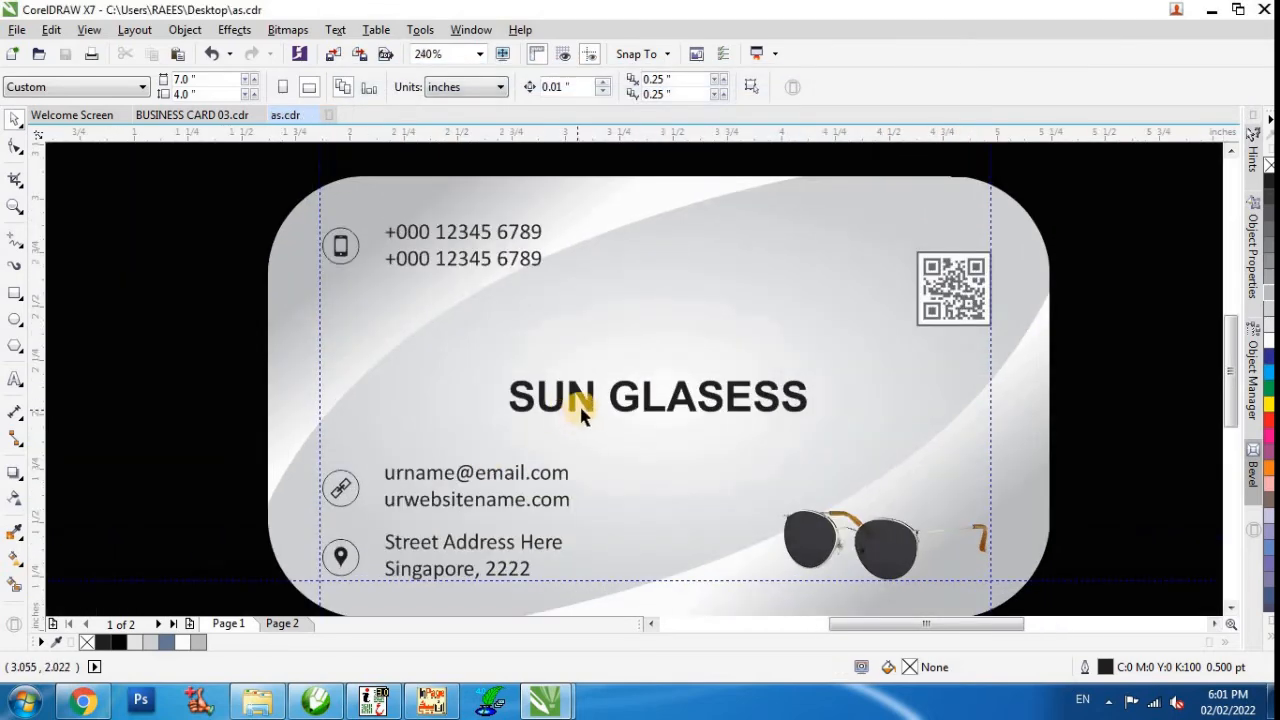
pyautogui.click(579, 403)
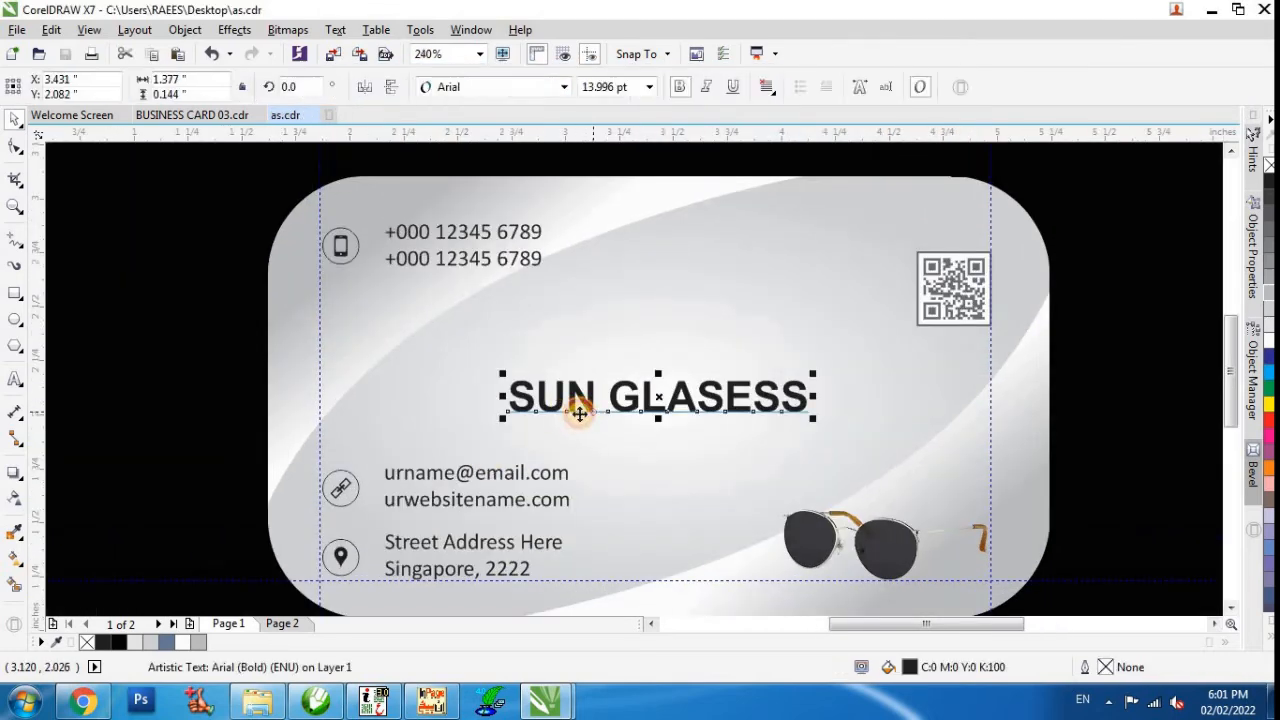
pyautogui.click(1268, 300)
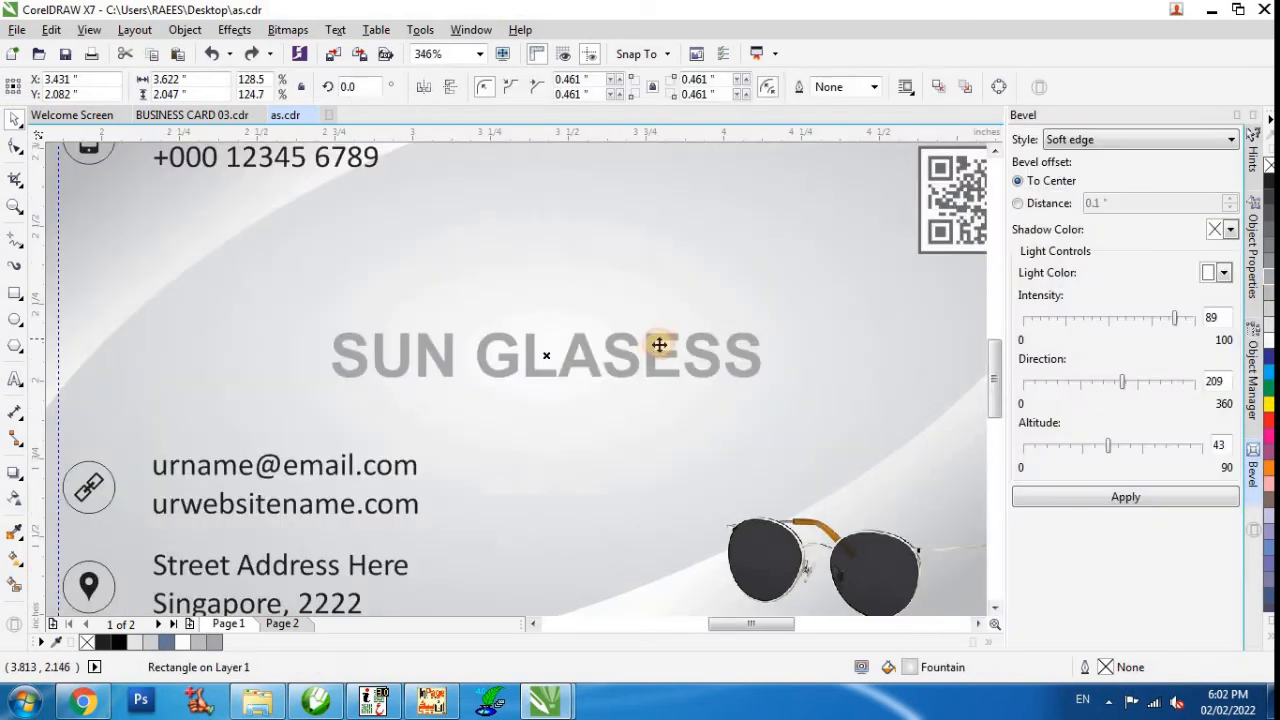
# Place a vertically mirrored copy of the title directly beneath it and apply the Soft edge bevel to the upright title.
pyautogui.click(653, 352)
pyautogui.click(536, 330)
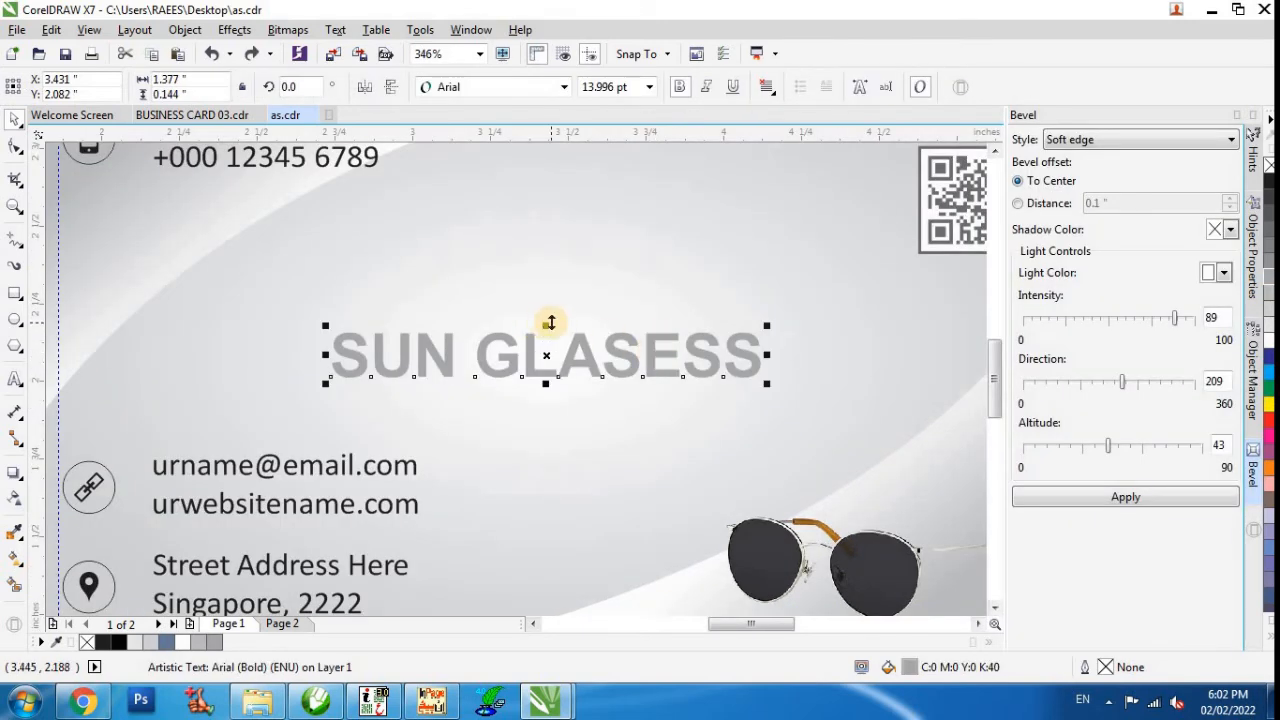
pyautogui.moveTo(550, 323); pyautogui.dragTo(563, 400)
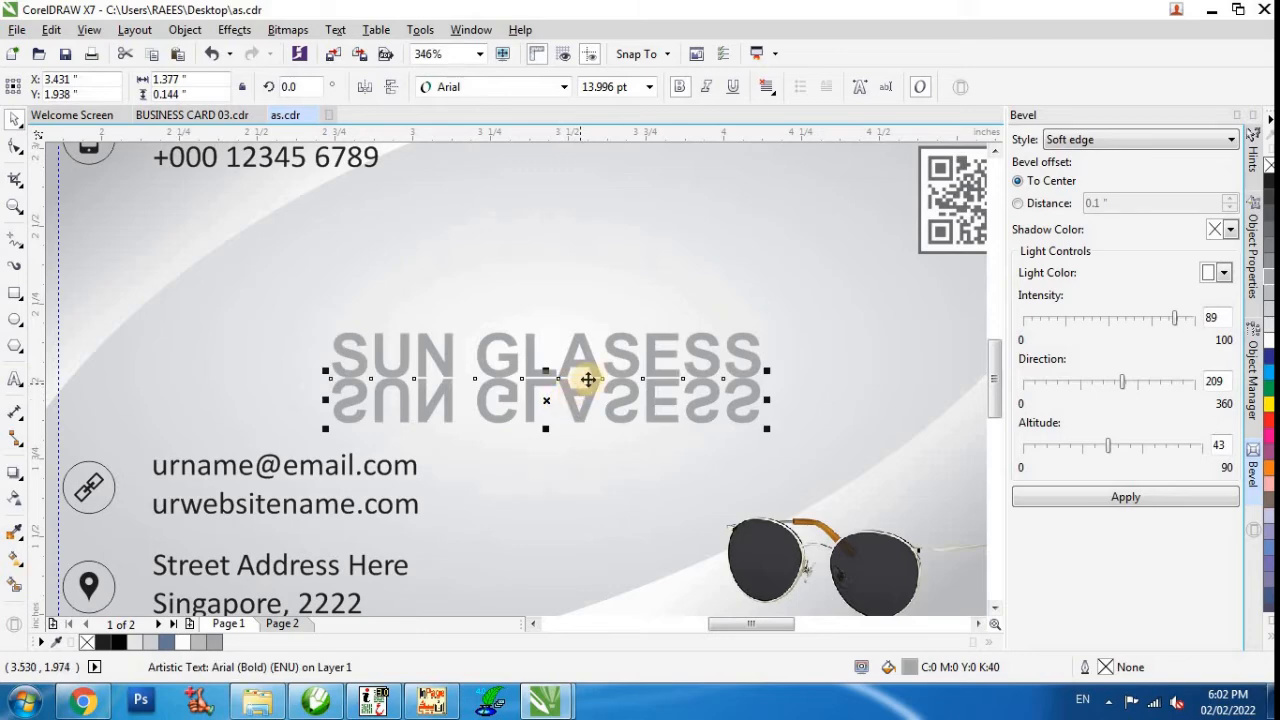
pyautogui.click(590, 368)
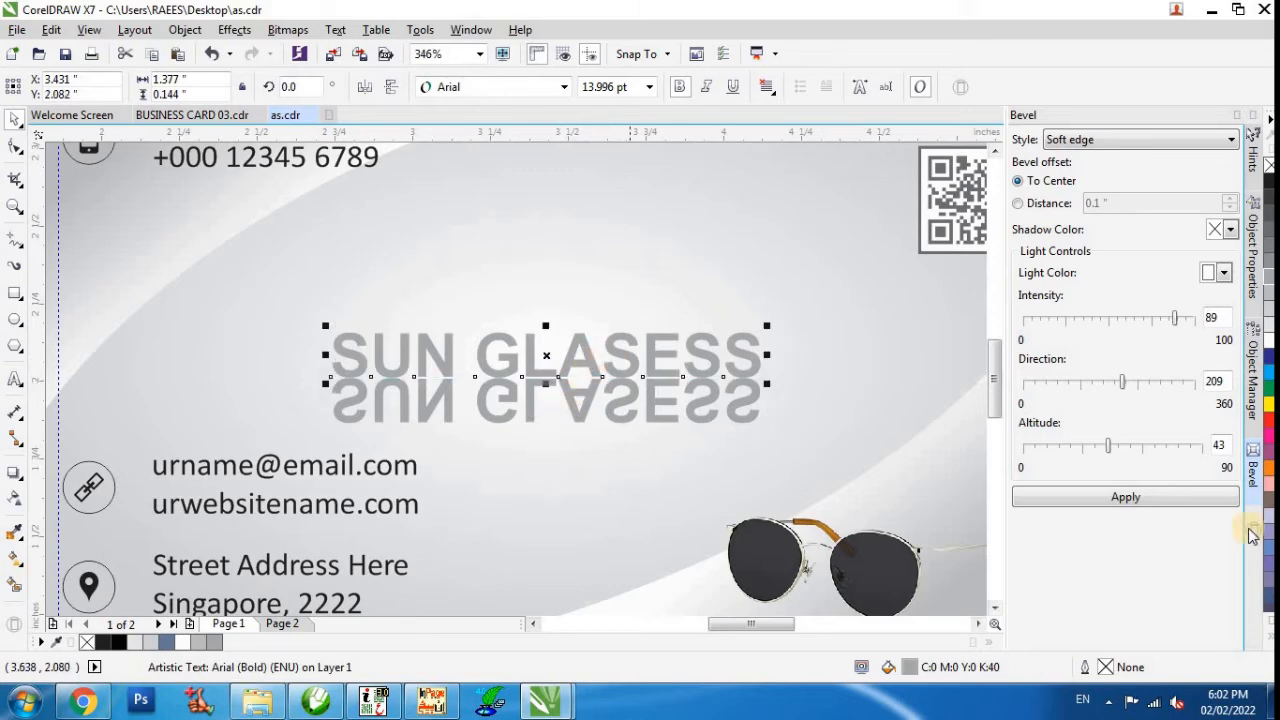
pyautogui.click(1167, 507)
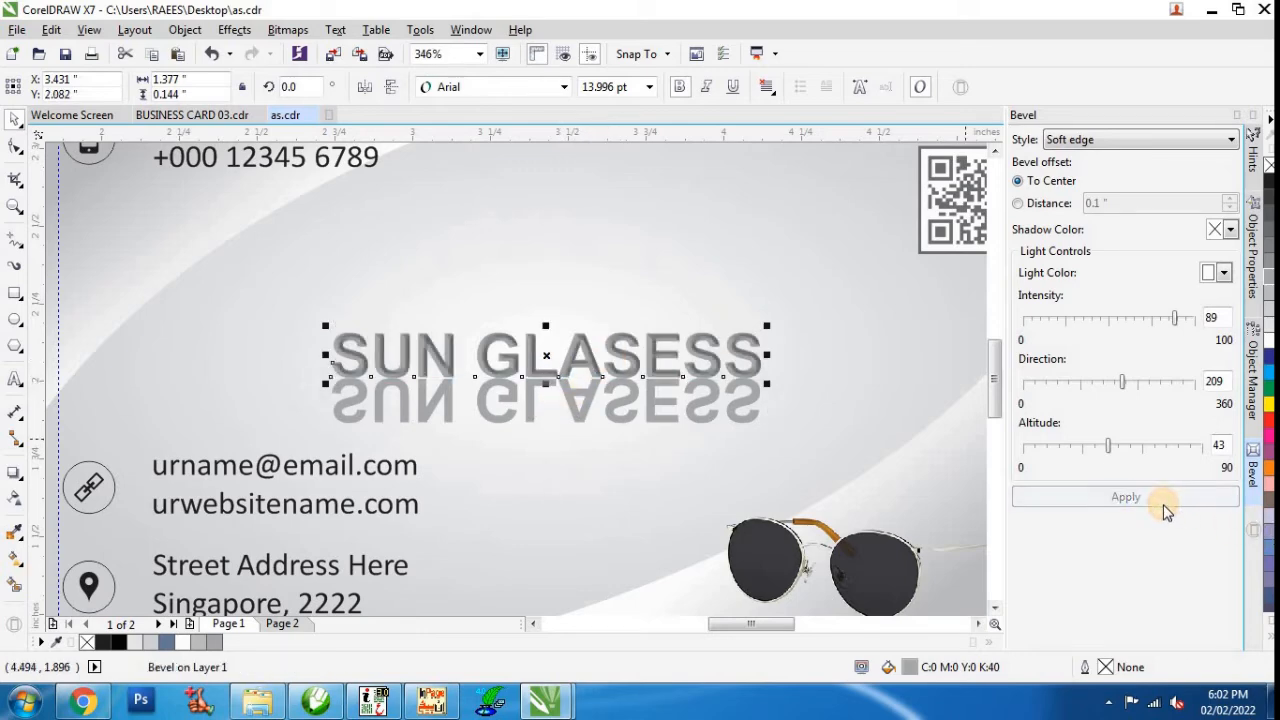
# Fade the mirrored title downward into a reflection with a 90° linear transparency starting near the top of the upright title.
pyautogui.click(617, 427)
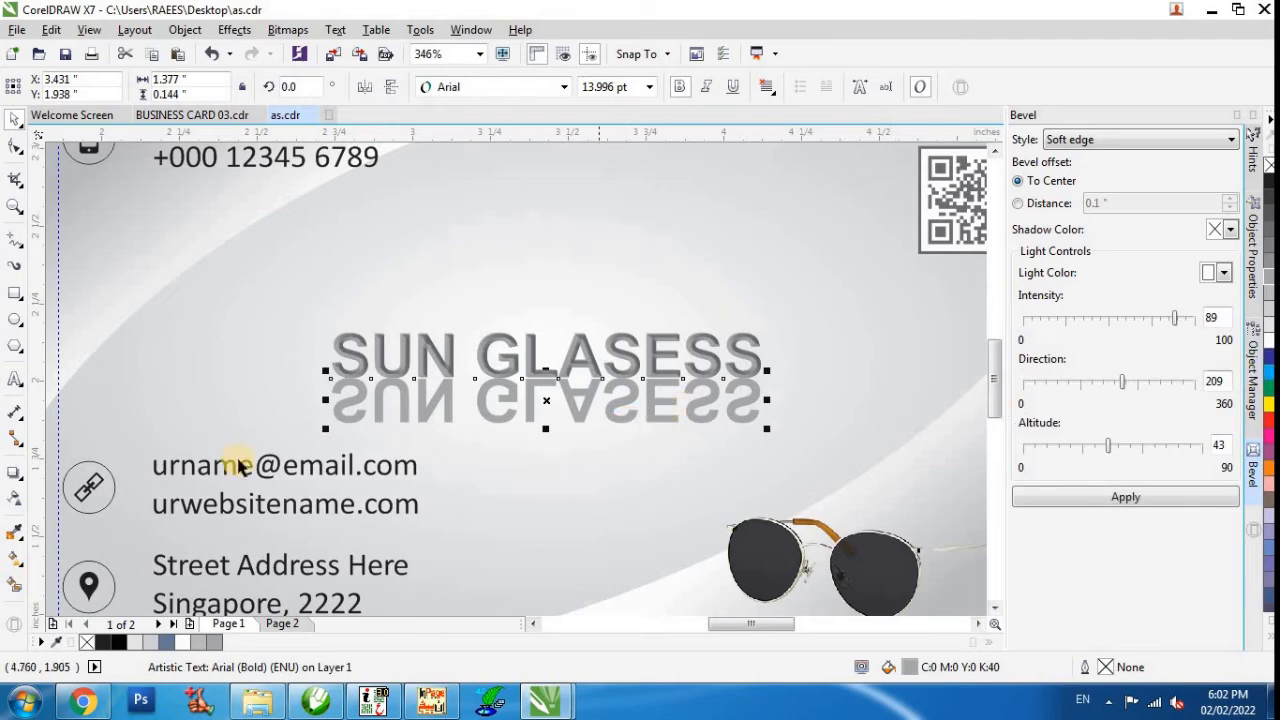
pyautogui.click(14, 497)
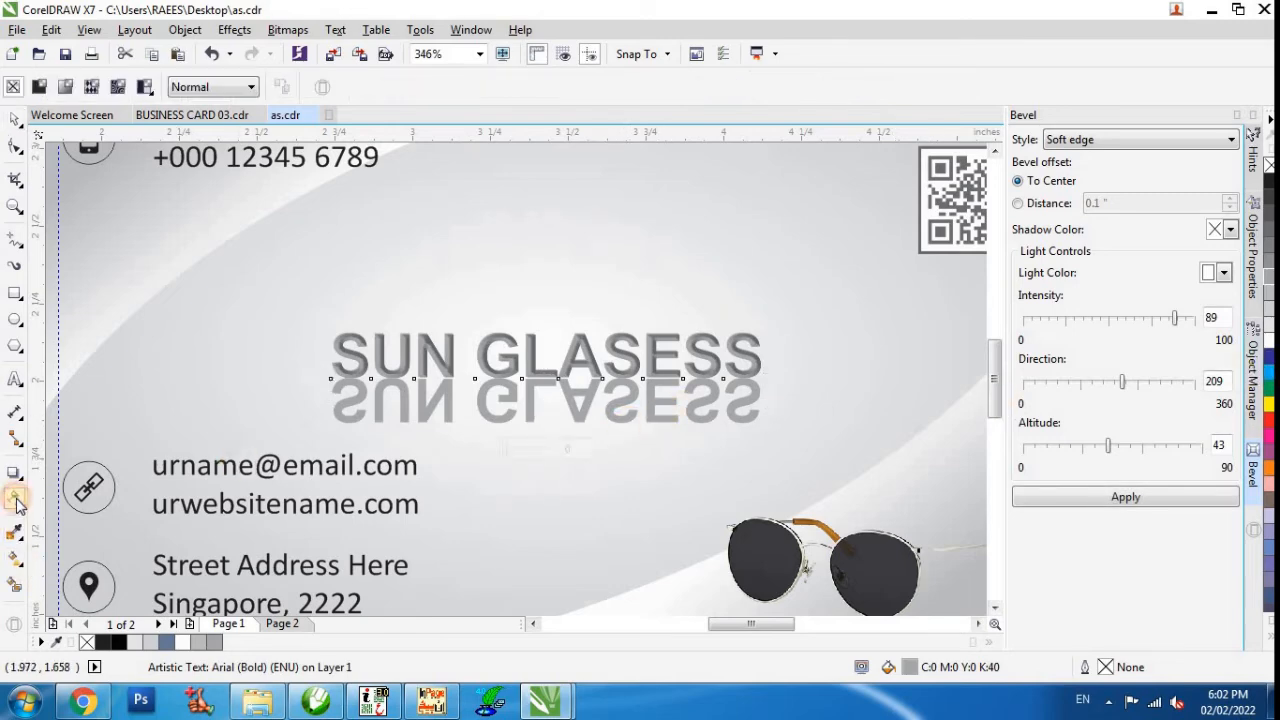
pyautogui.moveTo(527, 379); pyautogui.dragTo(526, 428)
pyautogui.moveTo(525, 376); pyautogui.dragTo(525, 340)
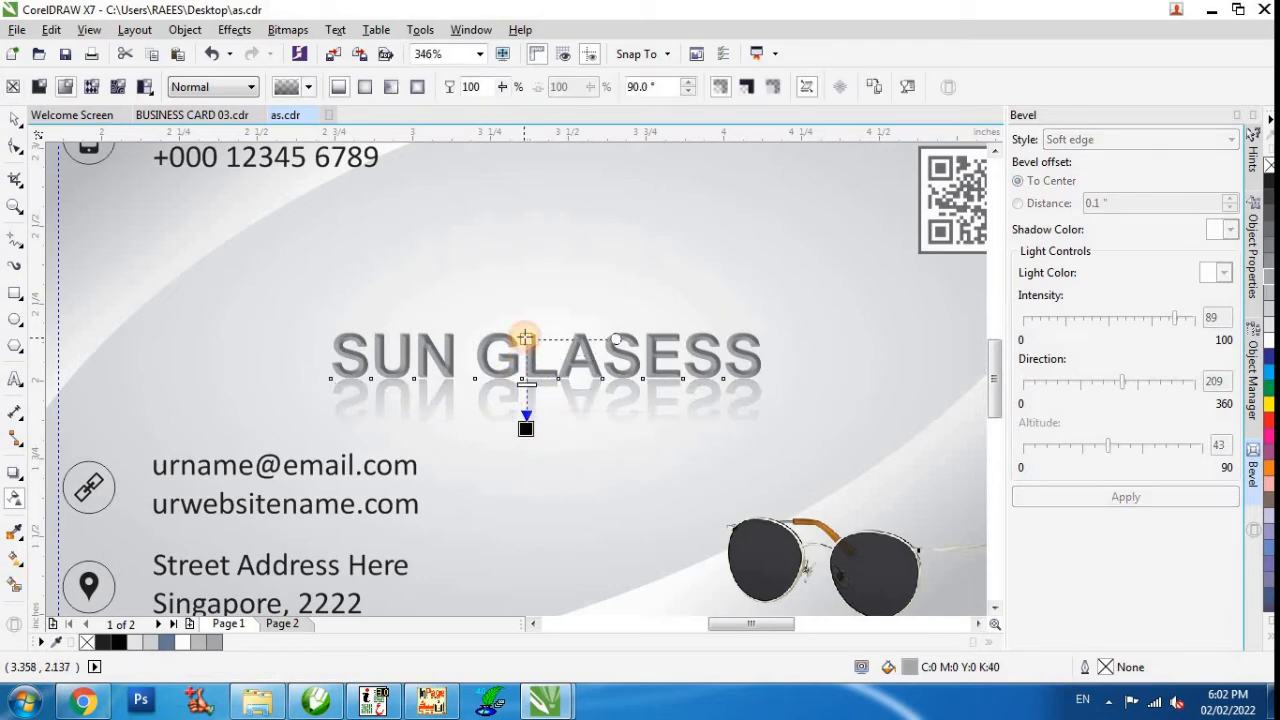
pyautogui.press('space')
pyautogui.press('F4')
pyautogui.click(759, 346)
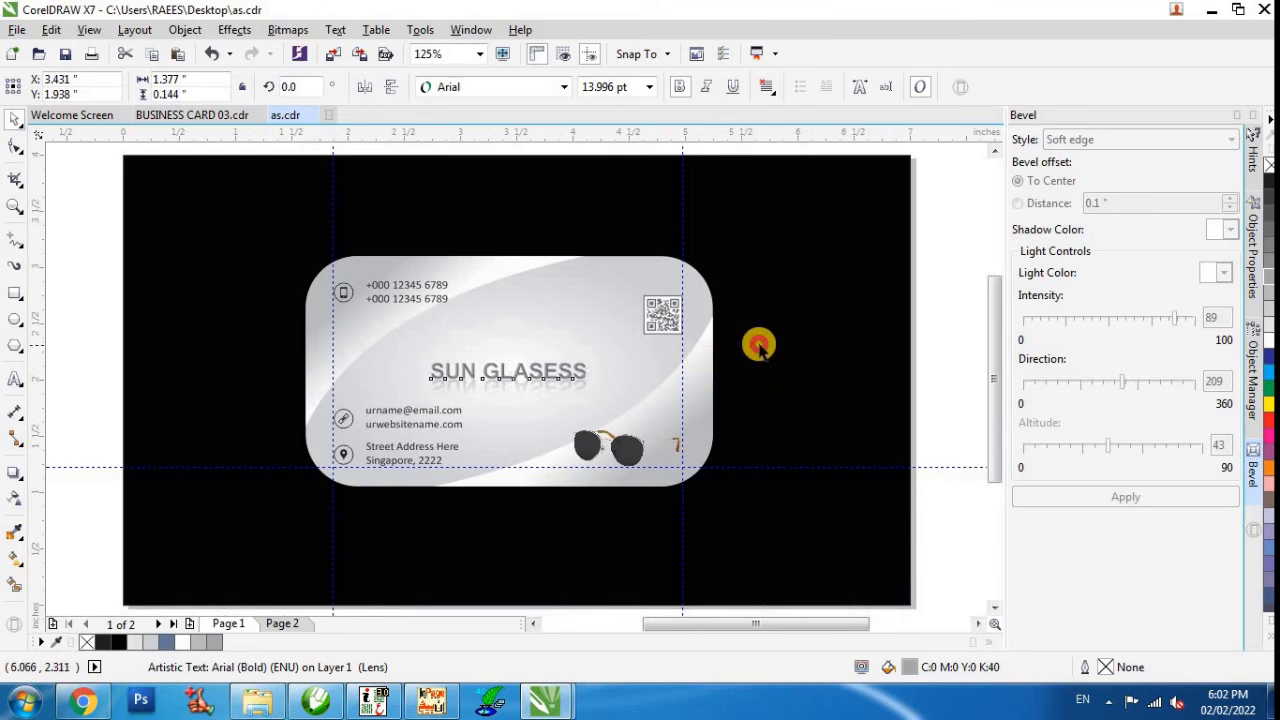
pyautogui.press('F2')
pyautogui.moveTo(771, 304); pyautogui.dragTo(196, 459)
pyautogui.moveTo(125, 310); pyautogui.dragTo(792, 432)
pyautogui.click(783, 420)
pyautogui.moveTo(88, 315); pyautogui.dragTo(797, 423)
pyautogui.moveTo(694, 406); pyautogui.dragTo(686, 460)
pyautogui.click(749, 478)
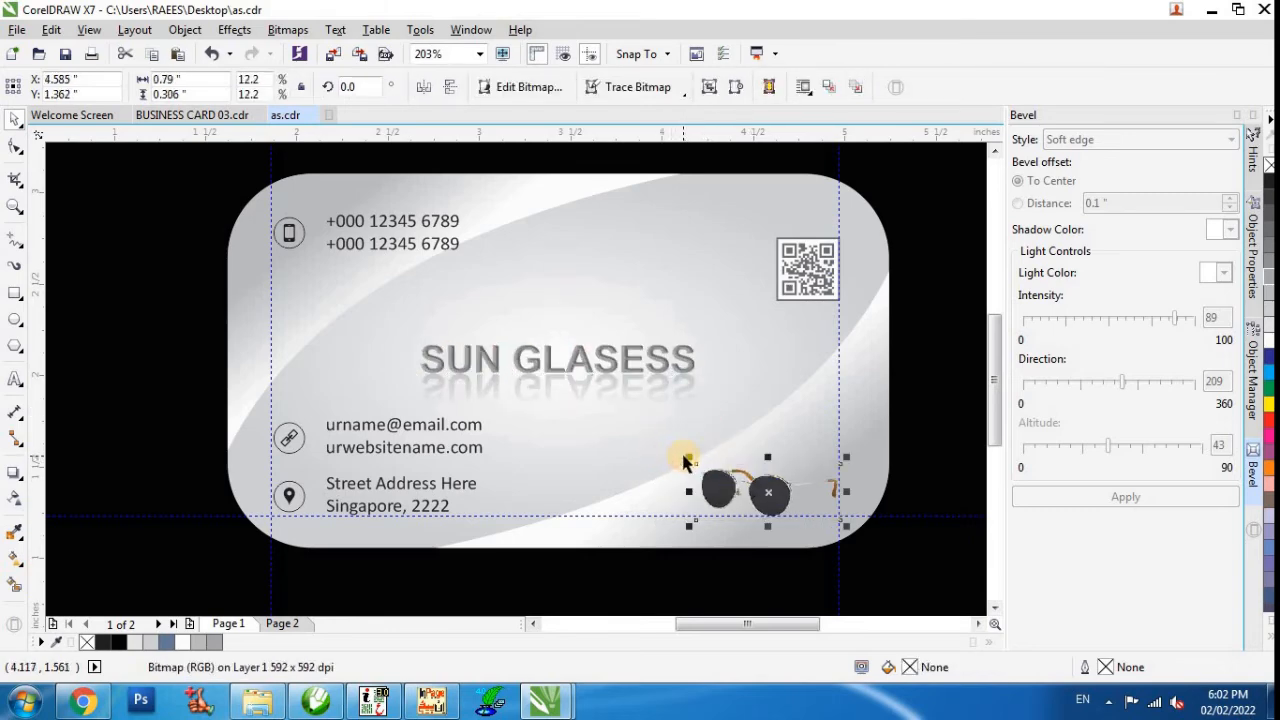
pyautogui.click(928, 434)
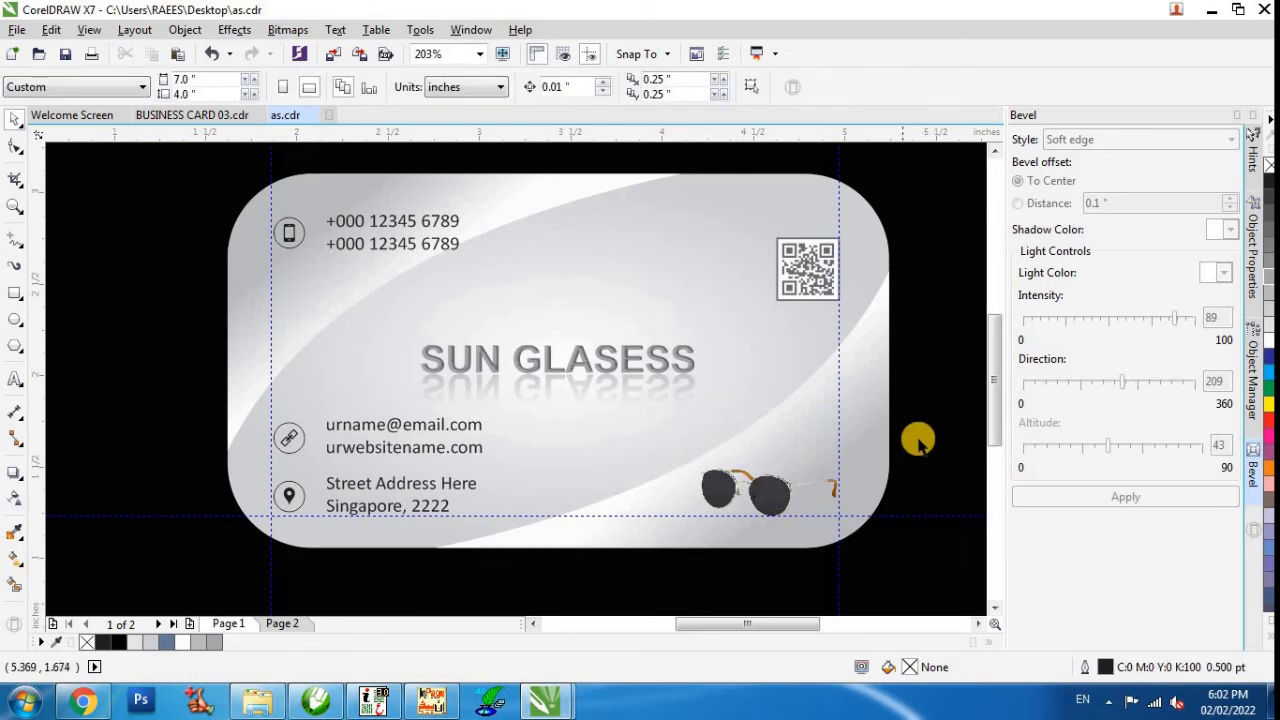
# Draw a flat ellipse about 0.43 x 0.07 in under the sunglasses' lenses and fill it with black.
pyautogui.press('F2')
pyautogui.moveTo(905, 406); pyautogui.dragTo(398, 607)
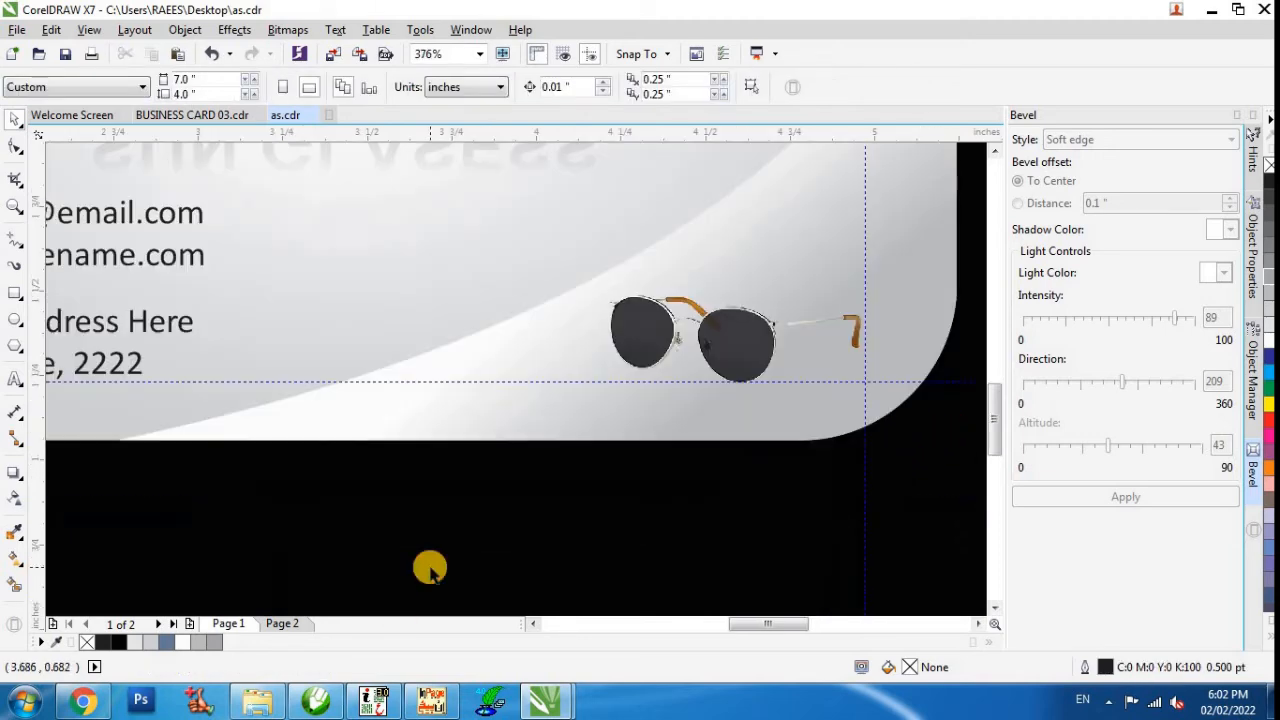
pyautogui.click(14, 320)
pyautogui.moveTo(581, 359); pyautogui.dragTo(740, 395)
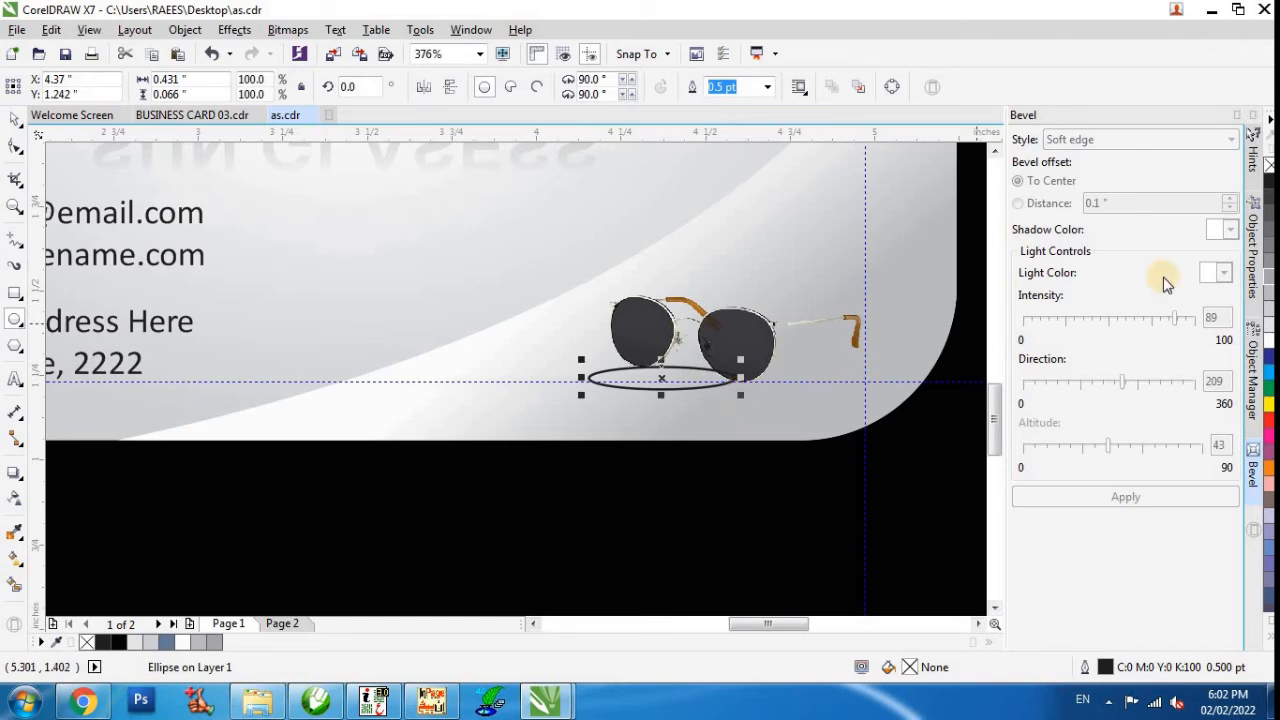
pyautogui.click(1268, 188)
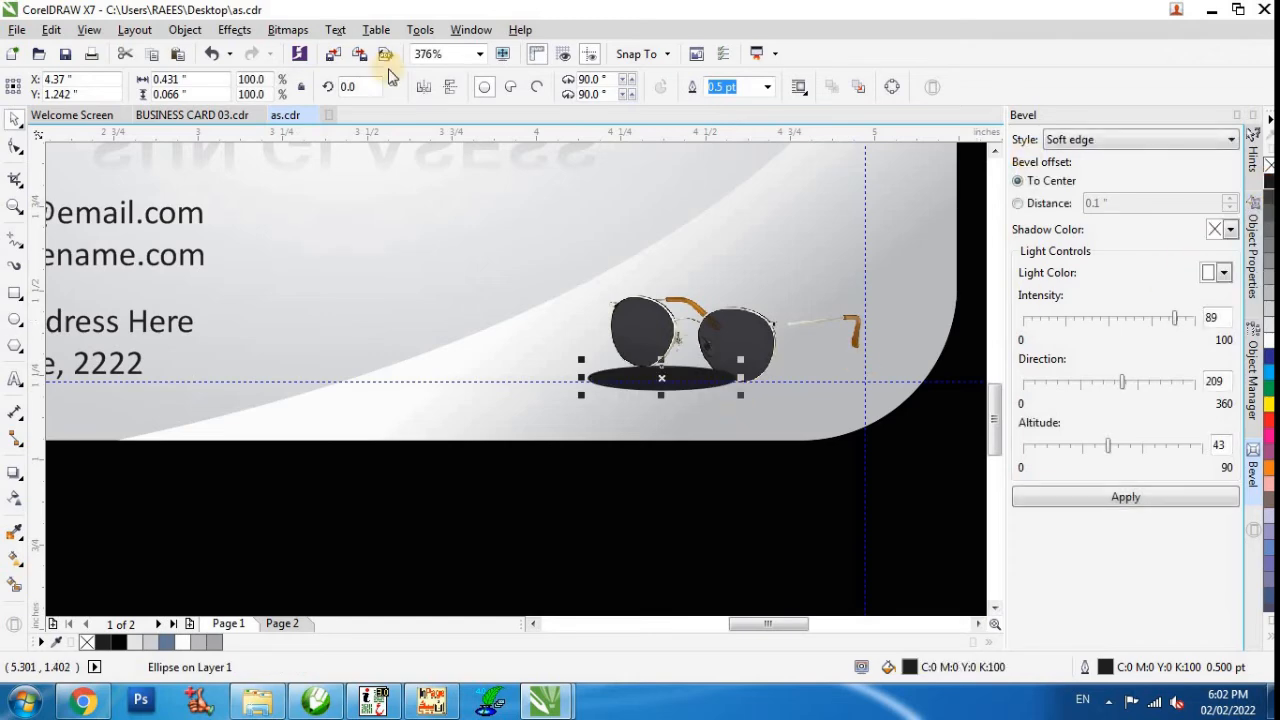
# Convert the black ellipse to a 300 dpi CMYK Color (32-bit) bitmap with a transparent background.
pyautogui.click(287, 29)
pyautogui.click(340, 48)
pyautogui.click(612, 296)
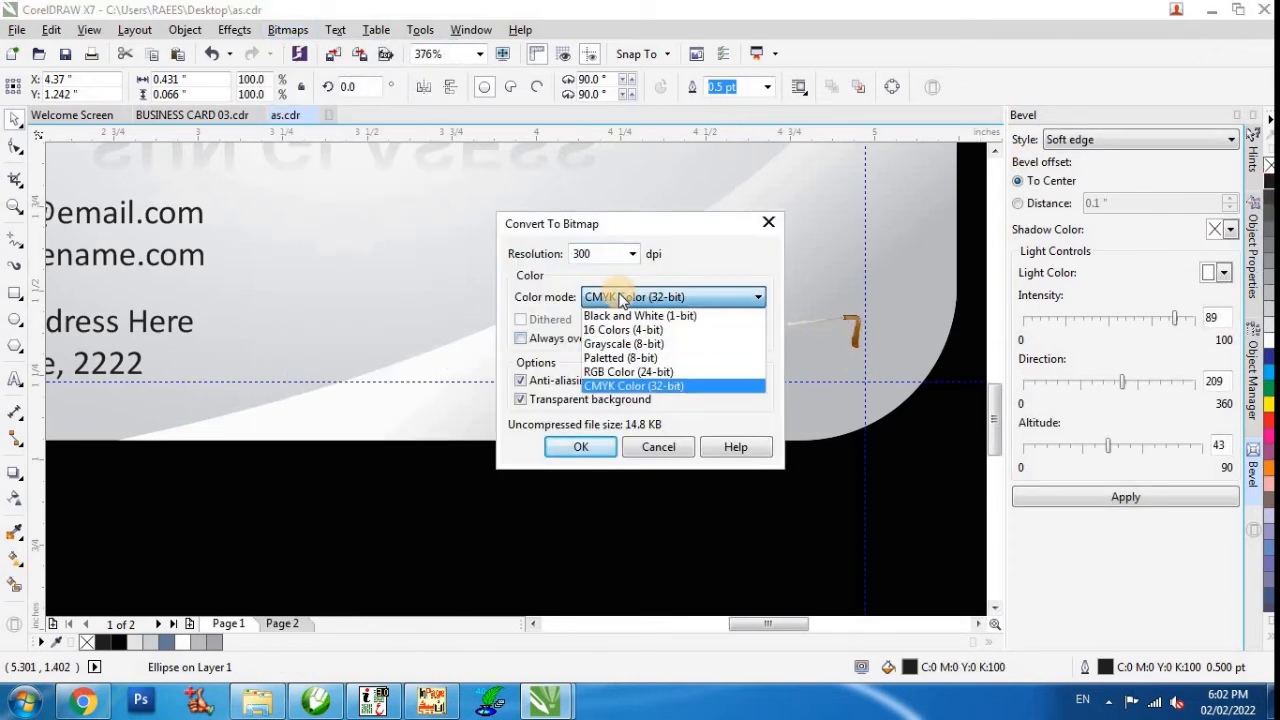
pyautogui.click(620, 297)
pyautogui.click(583, 448)
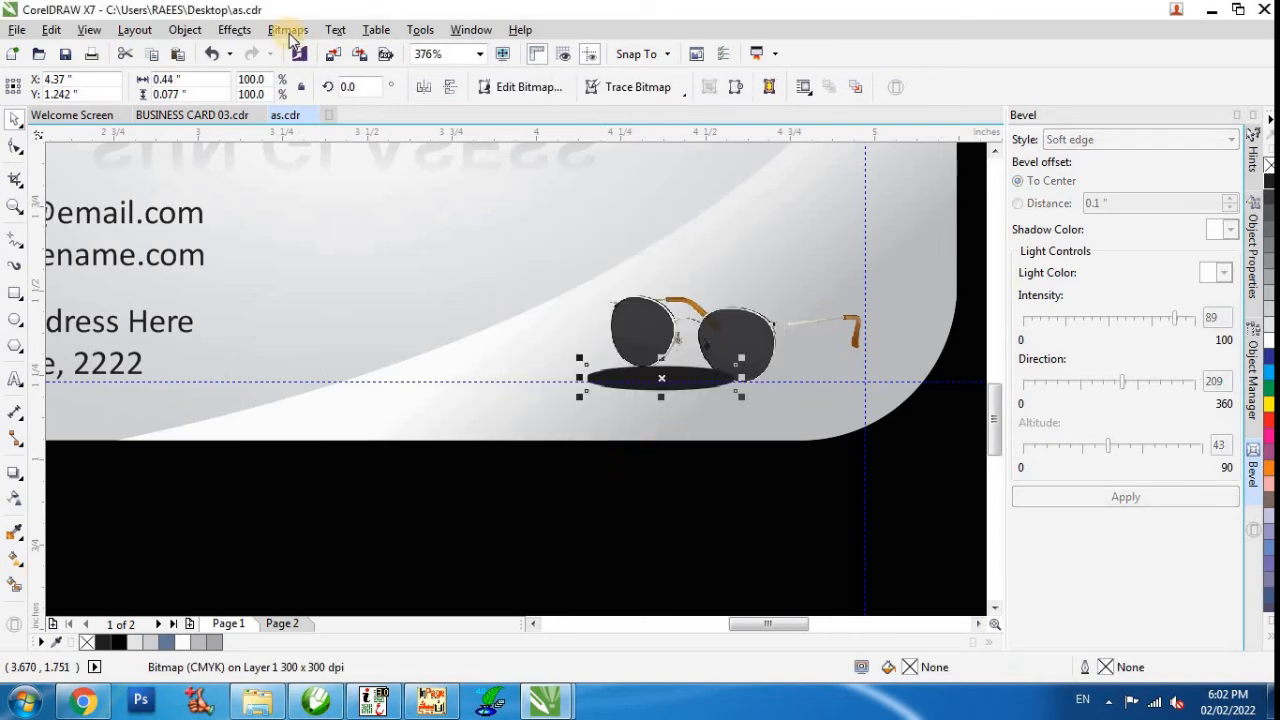
# Apply a Gaussian Blur with a radius of 19 pixels to the ellipse bitmap.
pyautogui.click(289, 31)
pyautogui.moveTo(330, 434)
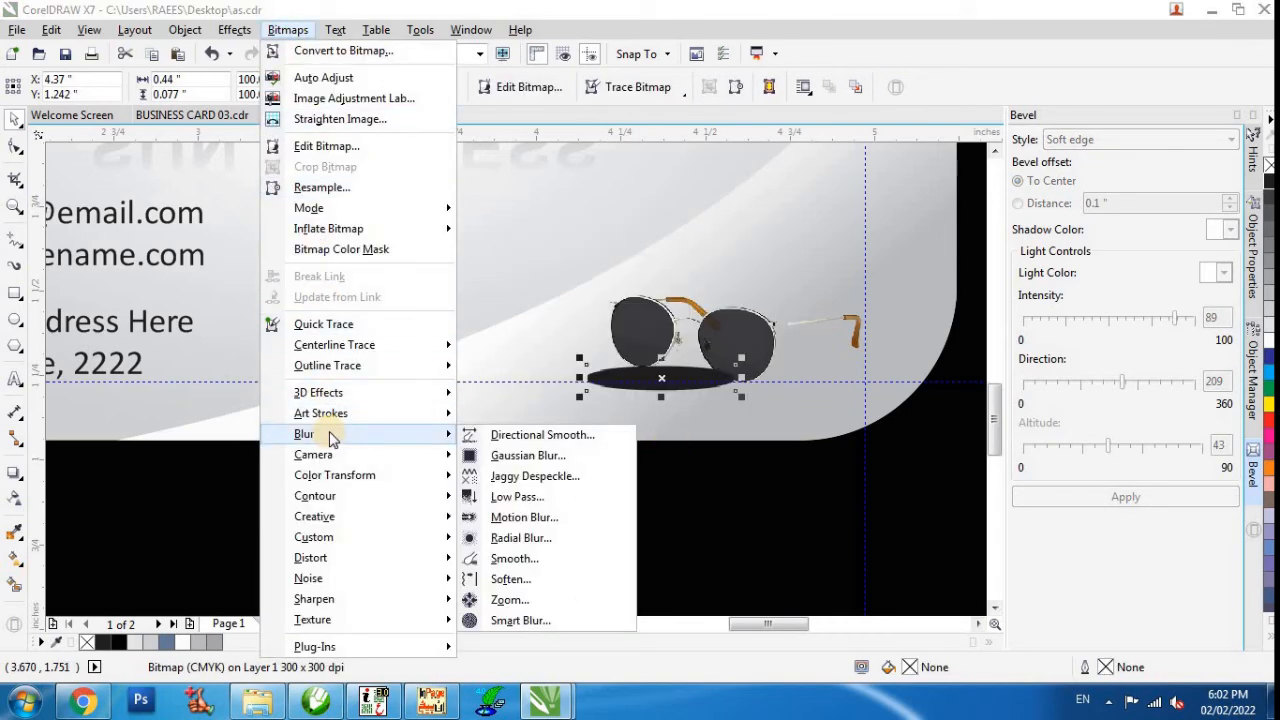
pyautogui.click(520, 455)
pyautogui.moveTo(613, 283); pyautogui.dragTo(629, 463)
pyautogui.moveTo(496, 509); pyautogui.dragTo(576, 512)
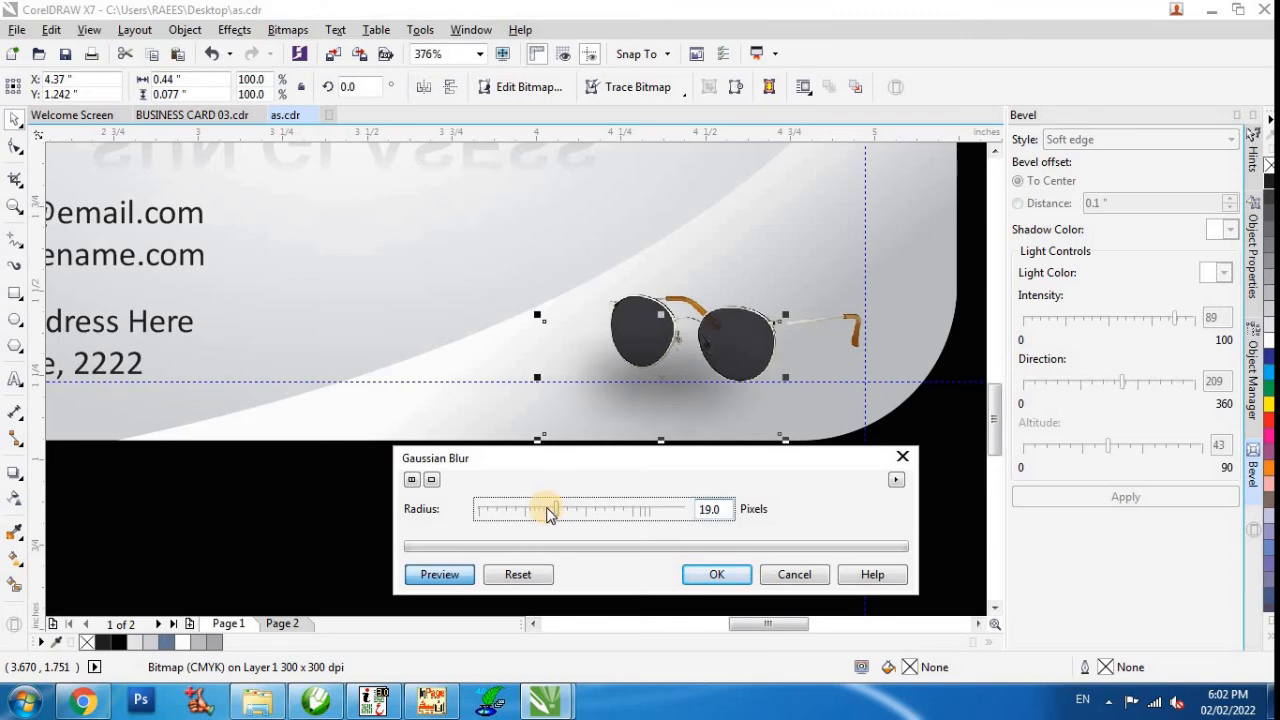
pyautogui.click(709, 574)
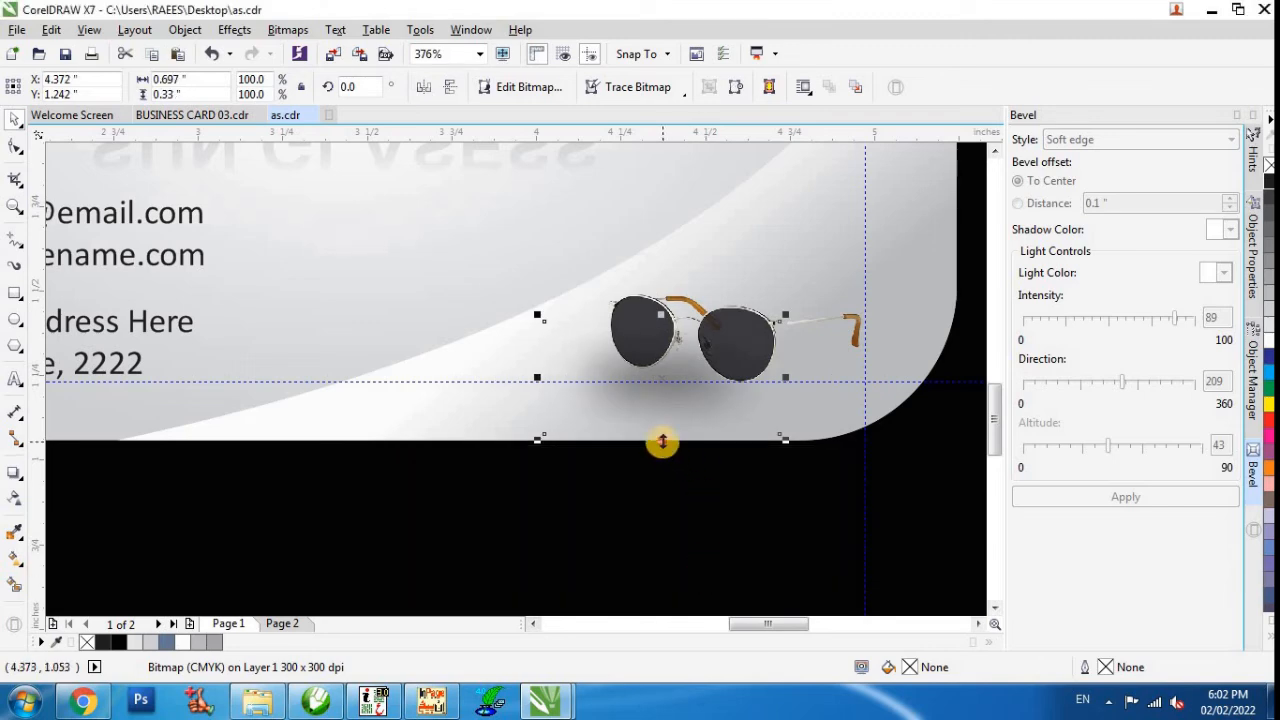
# Flatten the blurred shadow to about 0.11 in tall and position it just beneath the sunglasses' lenses.
pyautogui.moveTo(662, 441); pyautogui.dragTo(704, 389)
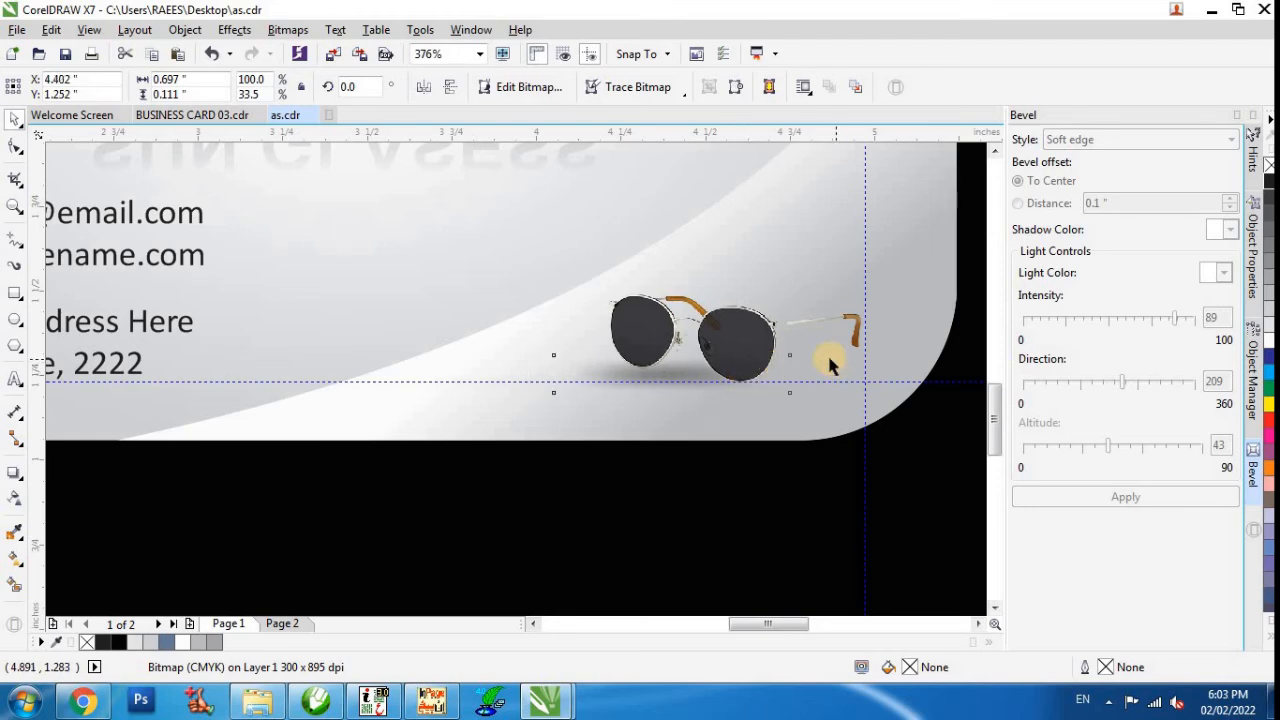
pyautogui.click(734, 318)
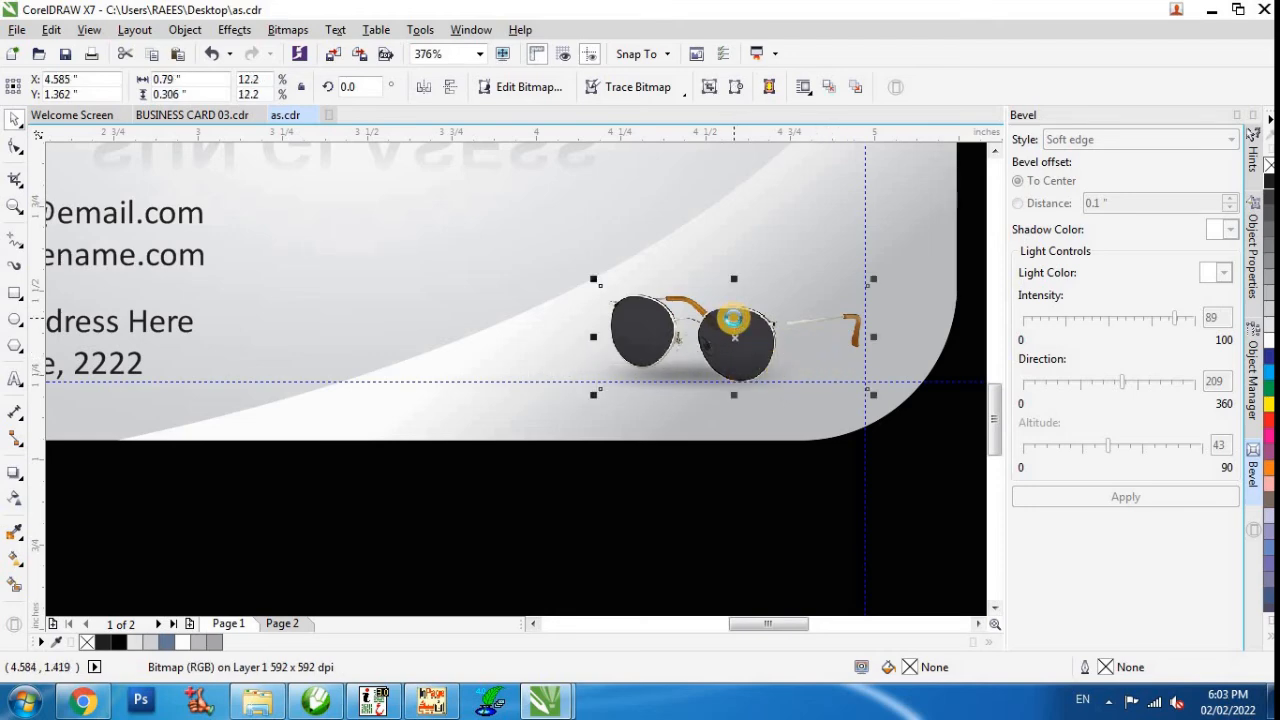
pyautogui.scroll(-3, 820, 377)
pyautogui.click(777, 366)
pyautogui.scroll(1, 724, 395)
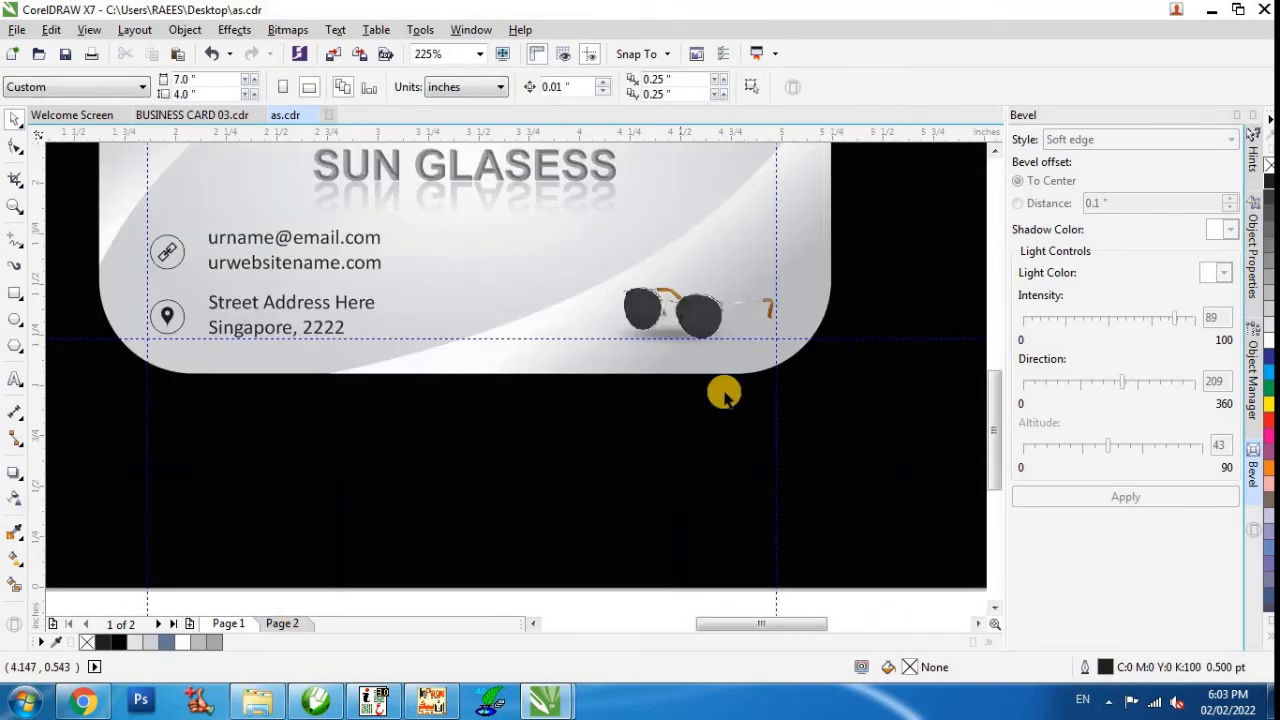
# Flatten the blurred shadow under the sunglasses to about 0.055 in tall and nudge it 0.01 in to the right.
pyautogui.moveTo(970, 287); pyautogui.dragTo(485, 384)
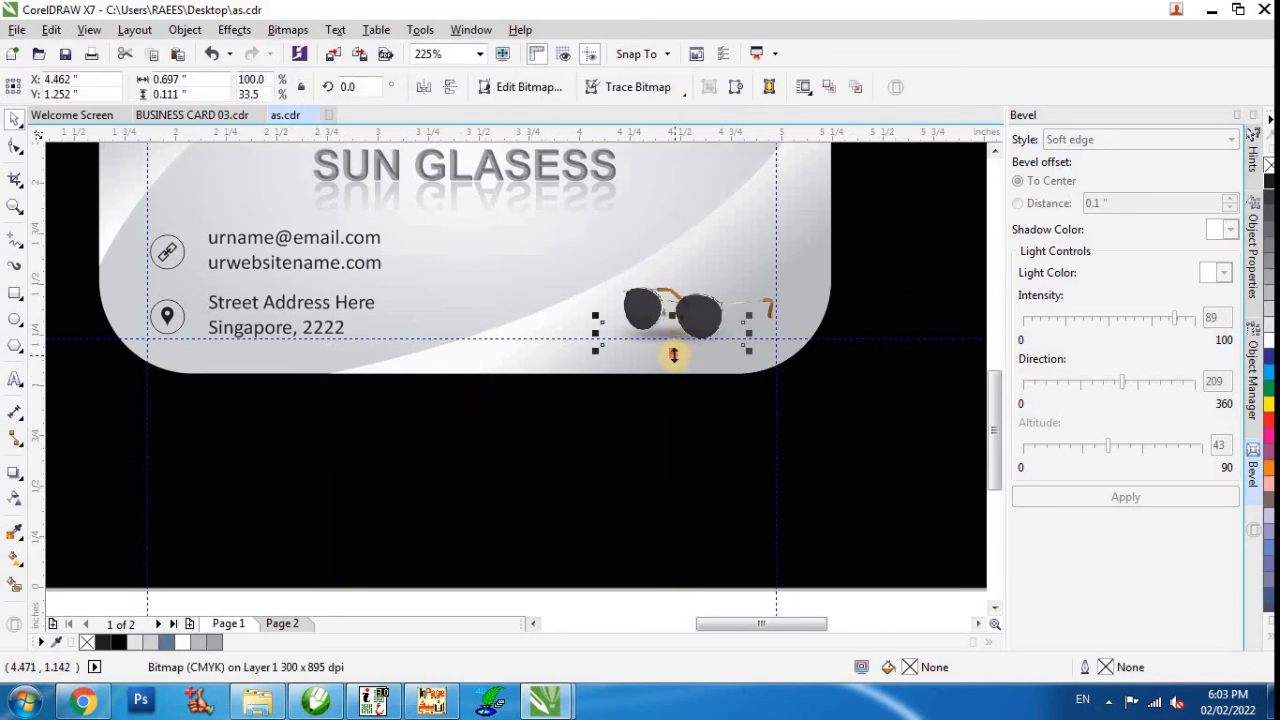
pyautogui.moveTo(674, 355); pyautogui.dragTo(674, 345)
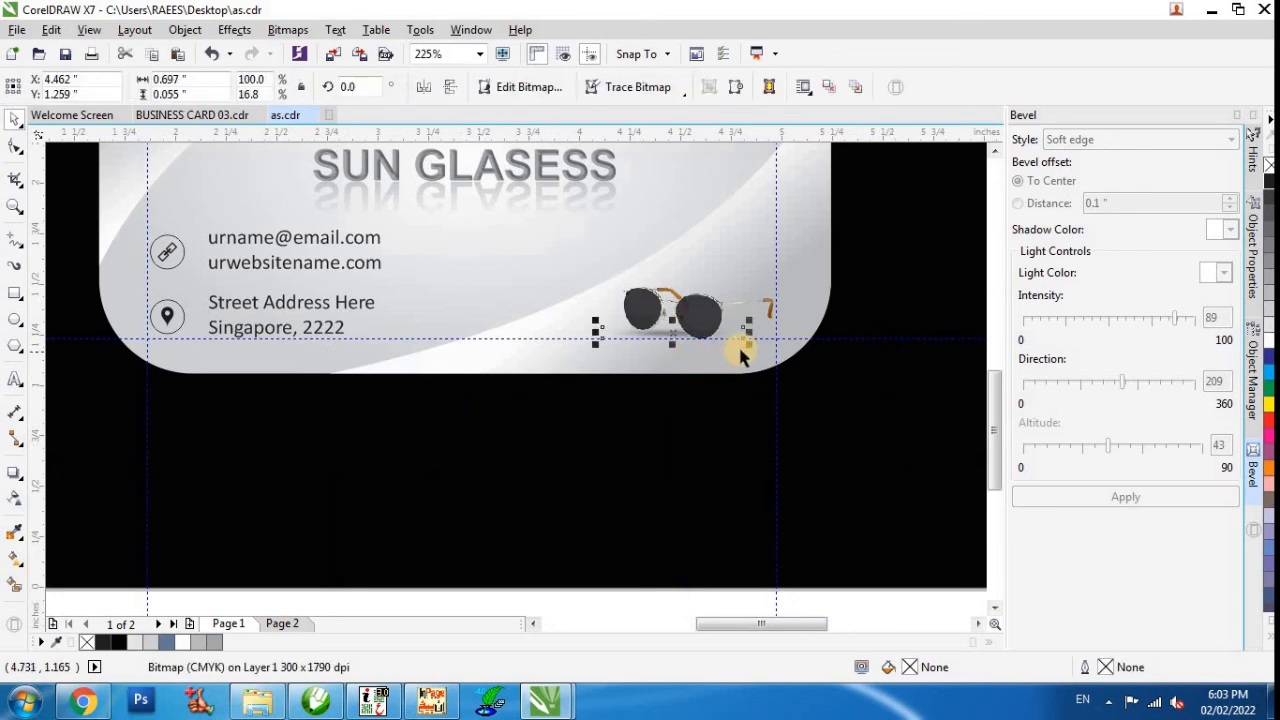
pyautogui.press('Down')
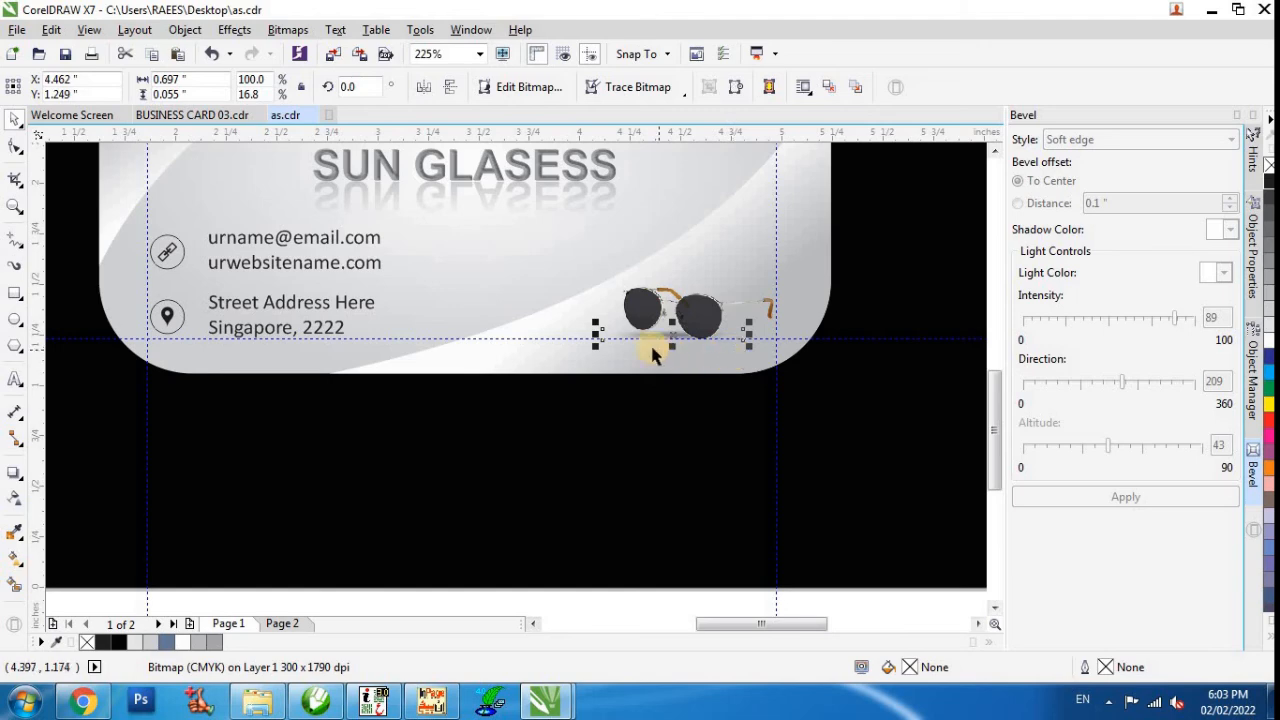
pyautogui.press('Up')
pyautogui.press('Right')
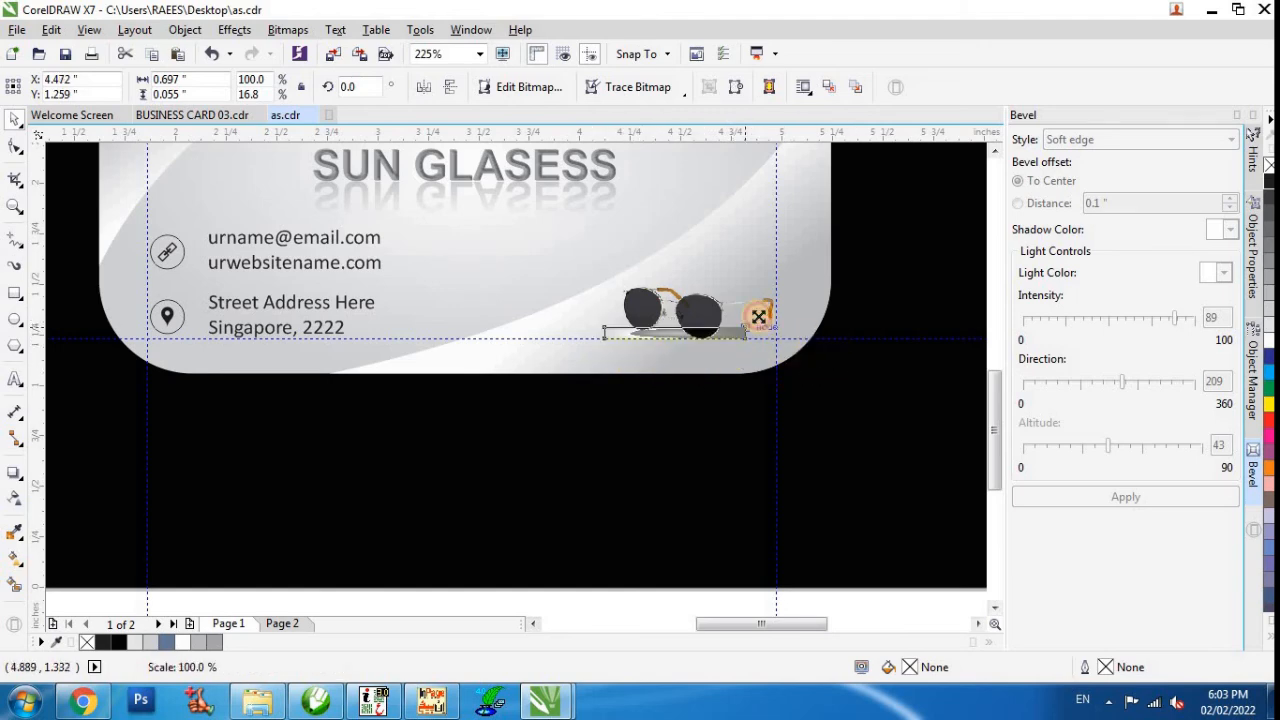
pyautogui.click(855, 328)
pyautogui.scroll(-2, 855, 328)
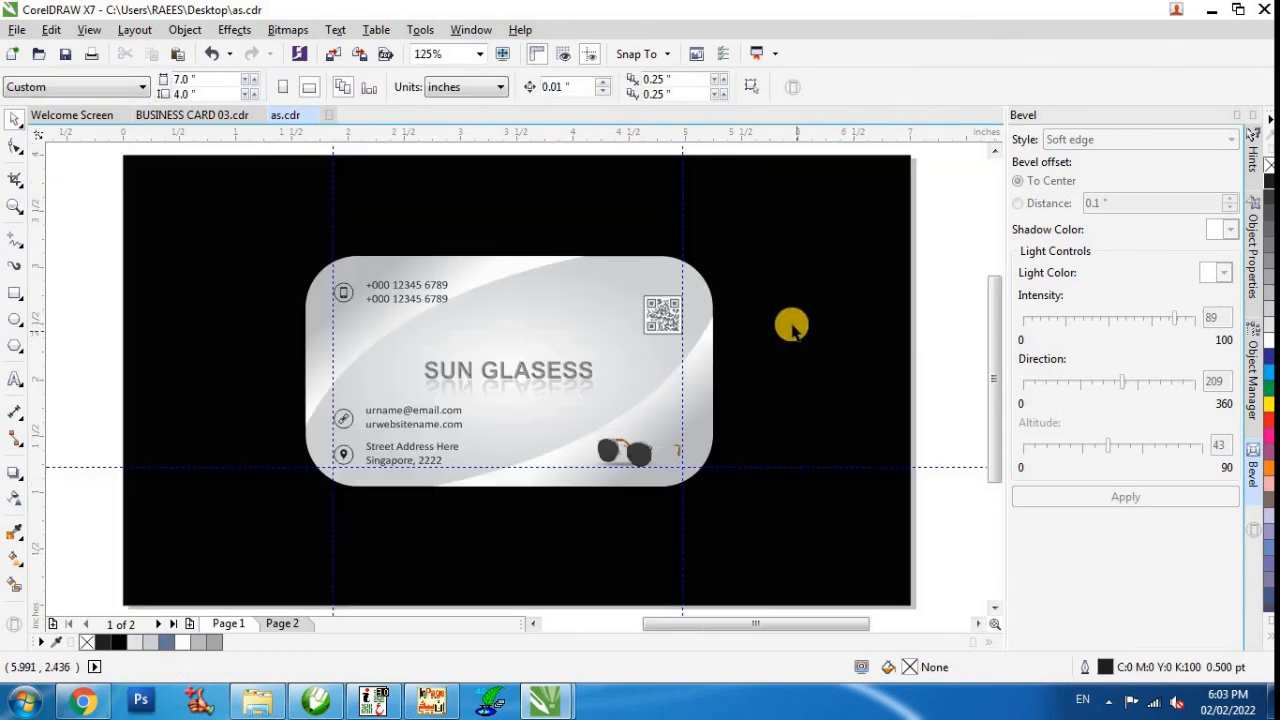
# Select the phone number group and all the e-mail, website and street address text lines together.
pyautogui.click(200, 529)
pyautogui.scroll(1, 206, 517)
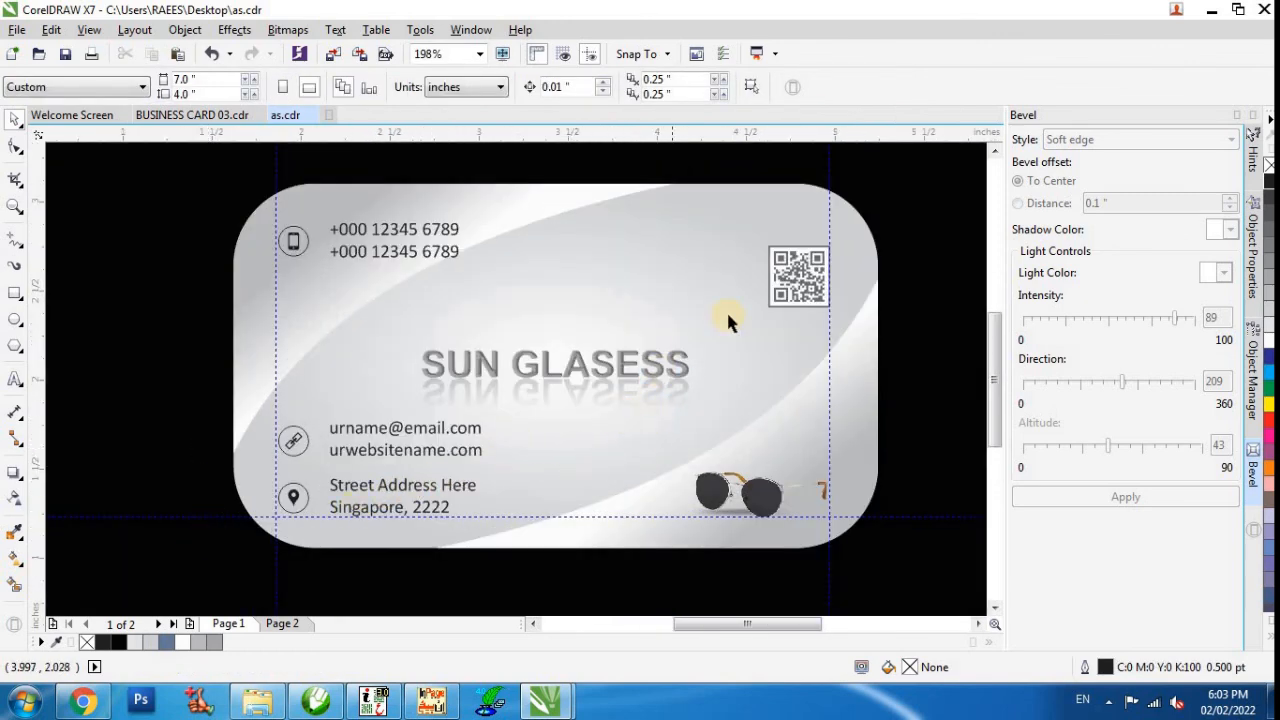
pyautogui.click(586, 366)
pyautogui.click(368, 251)
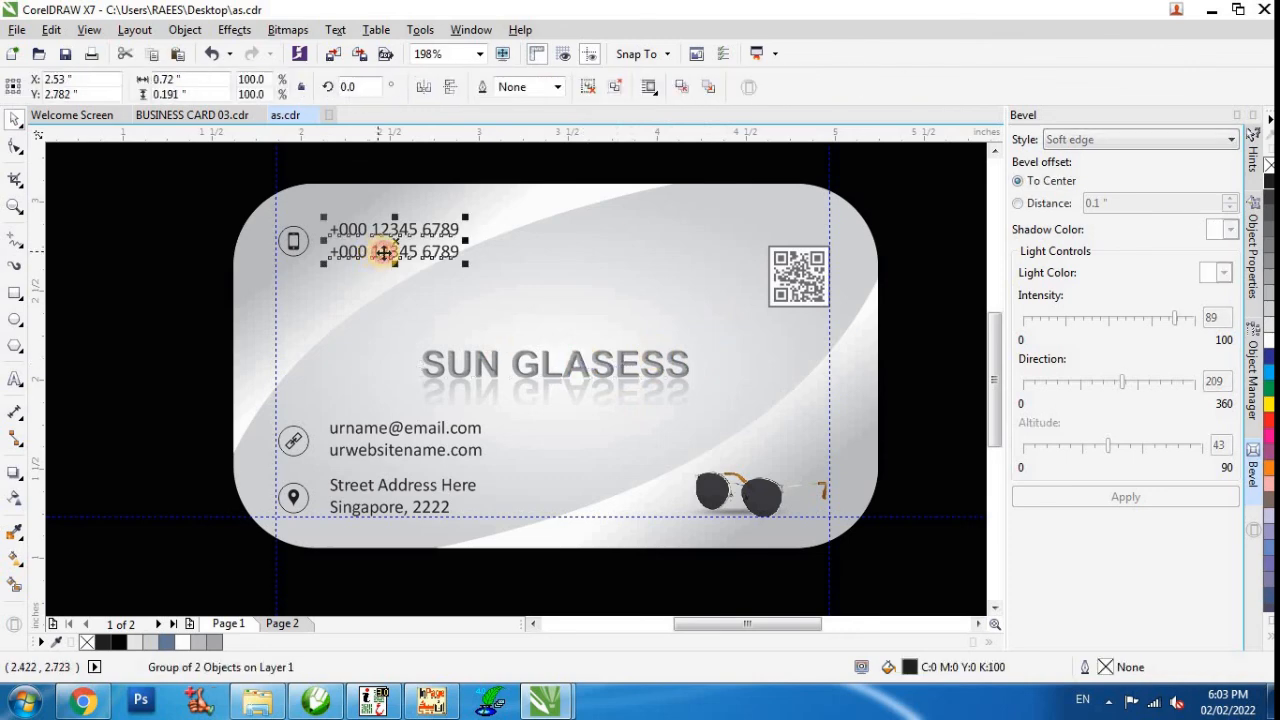
pyautogui.keyDown('shift'); pyautogui.click(382, 430); pyautogui.keyUp('shift')
pyautogui.keyDown('shift'); pyautogui.click(400, 452); pyautogui.keyUp('shift')
pyautogui.keyDown('shift'); pyautogui.click(402, 486); pyautogui.keyUp('shift')
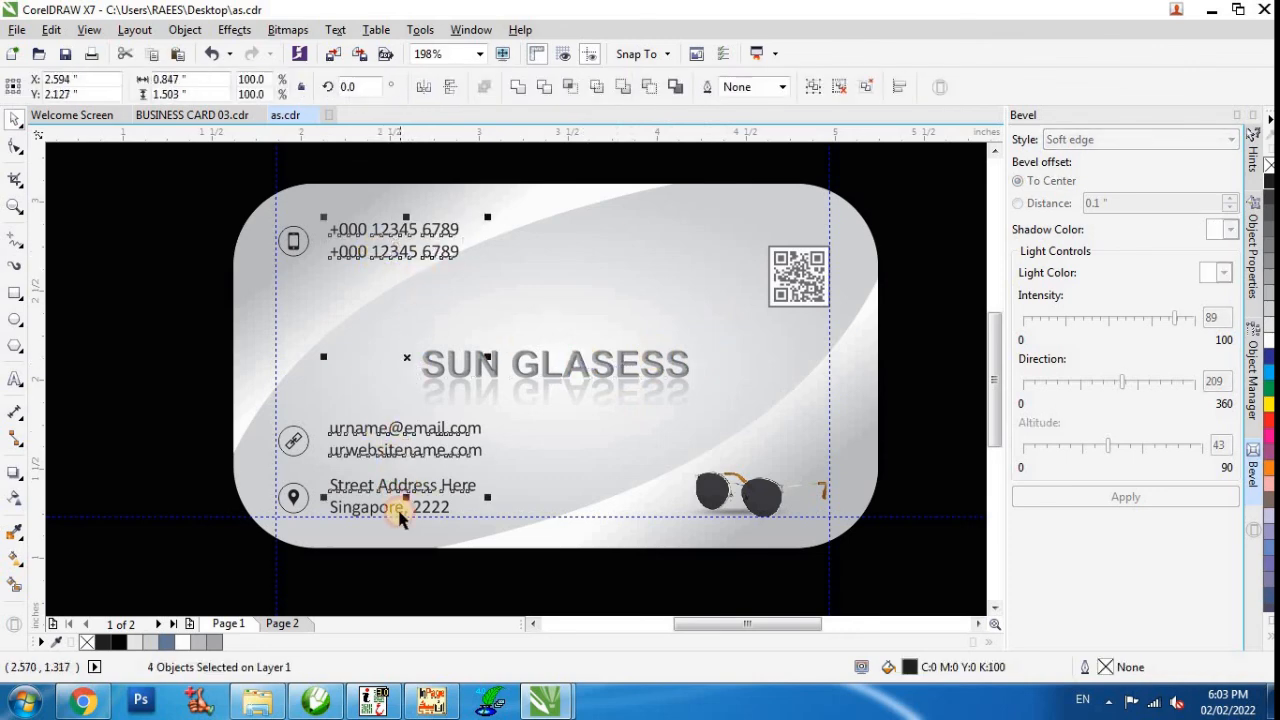
pyautogui.keyDown('shift'); pyautogui.click(410, 508); pyautogui.keyUp('shift')
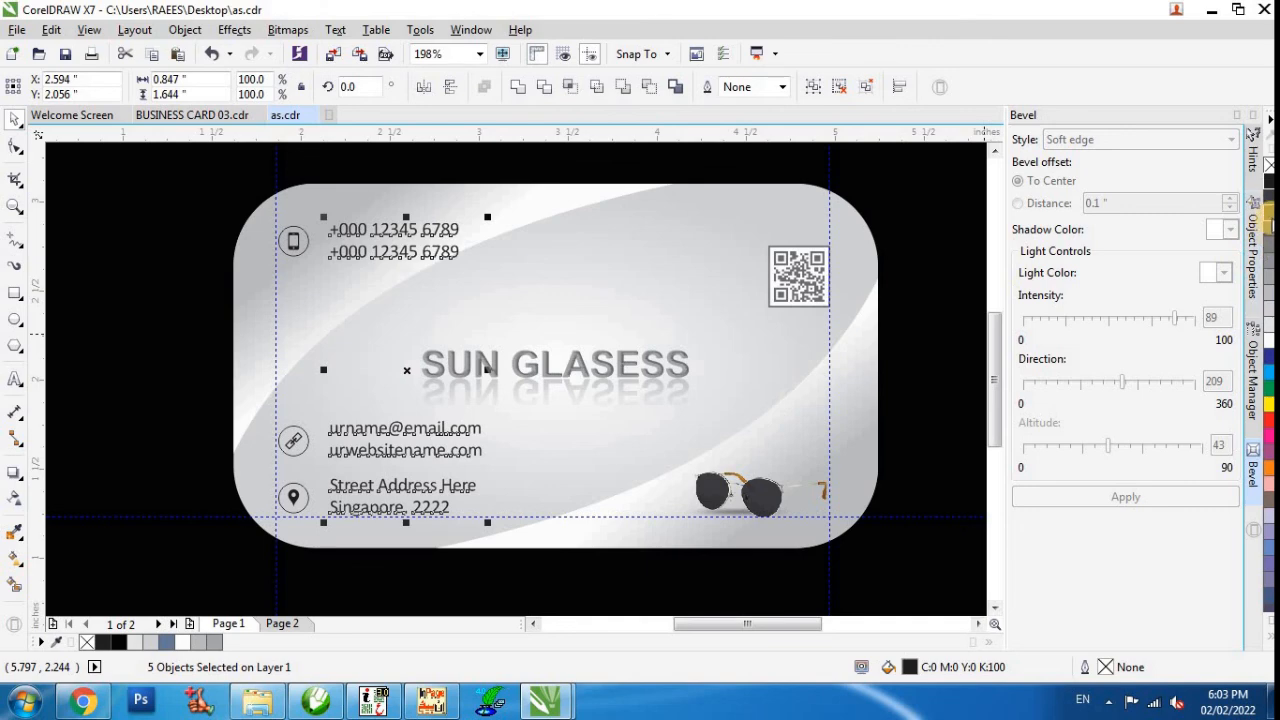